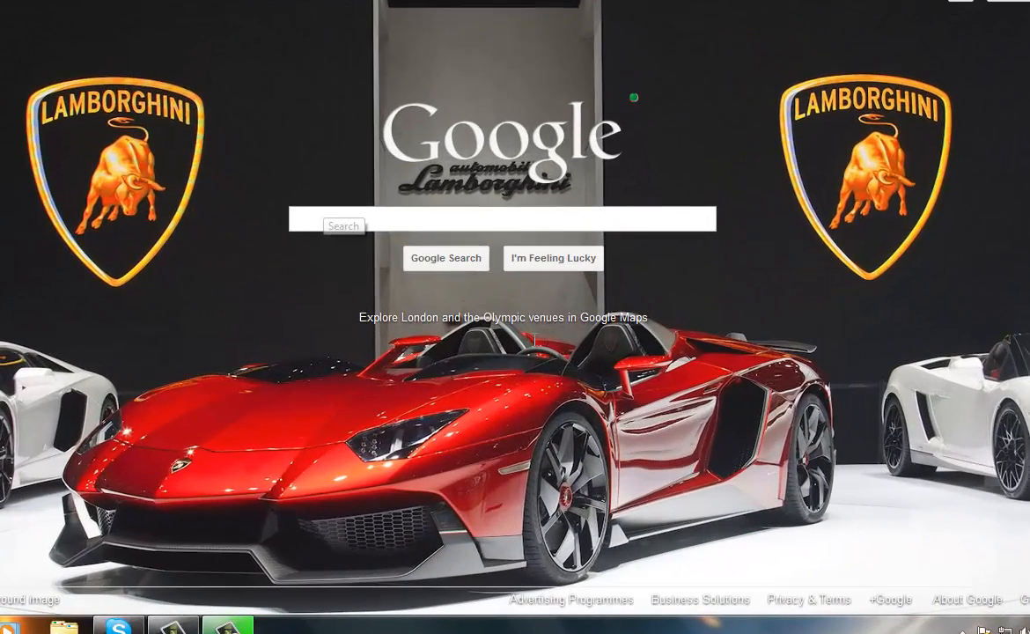
Step: Search Google for tekkit and open the Tekkit page of technicpack.net from the results
left_click(299, 218)
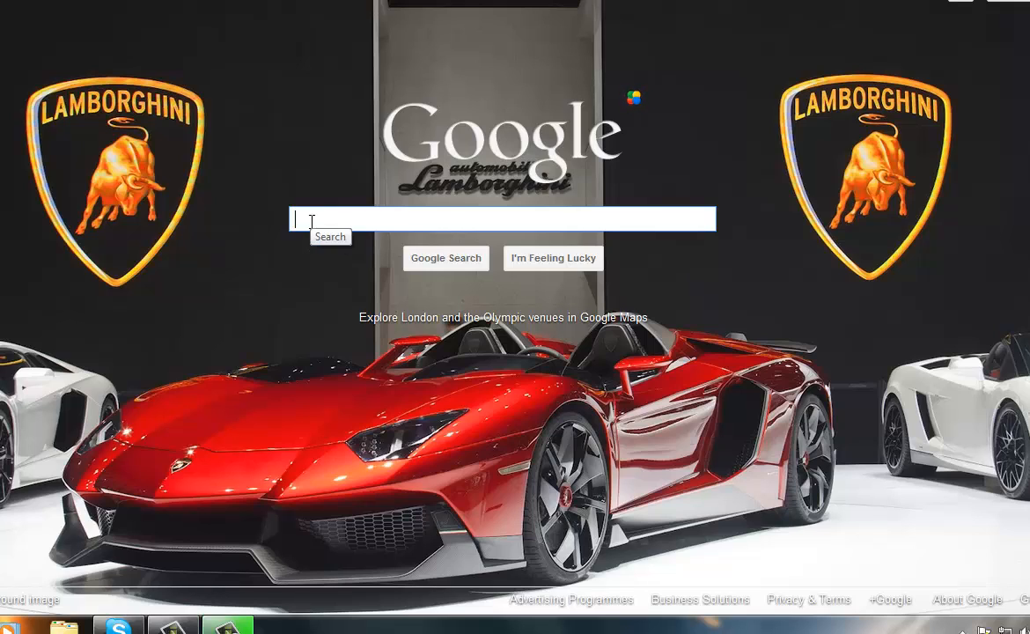
type("tekkit")
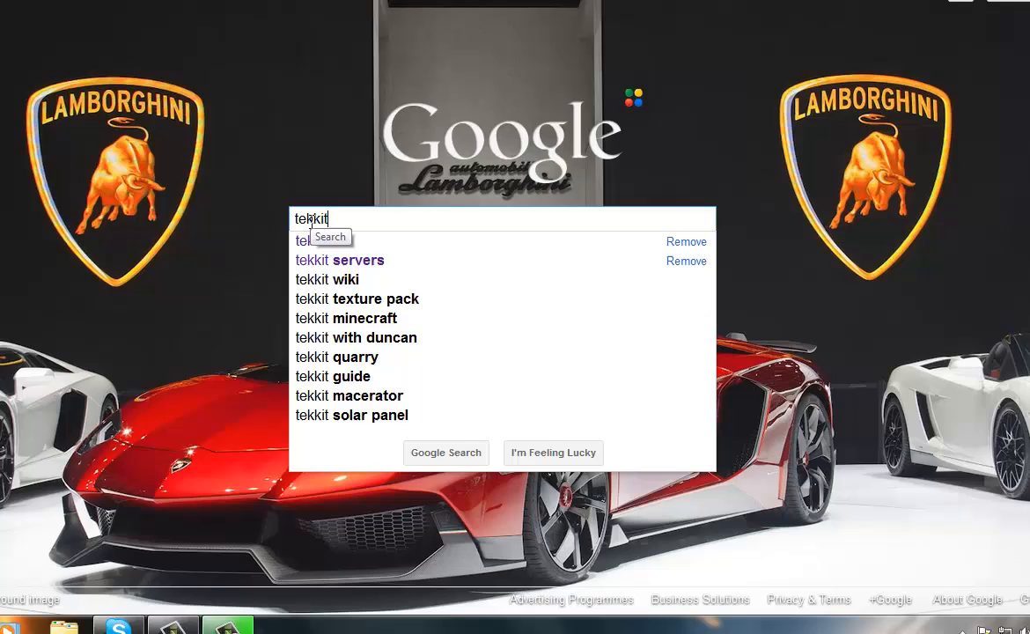
key("Return")
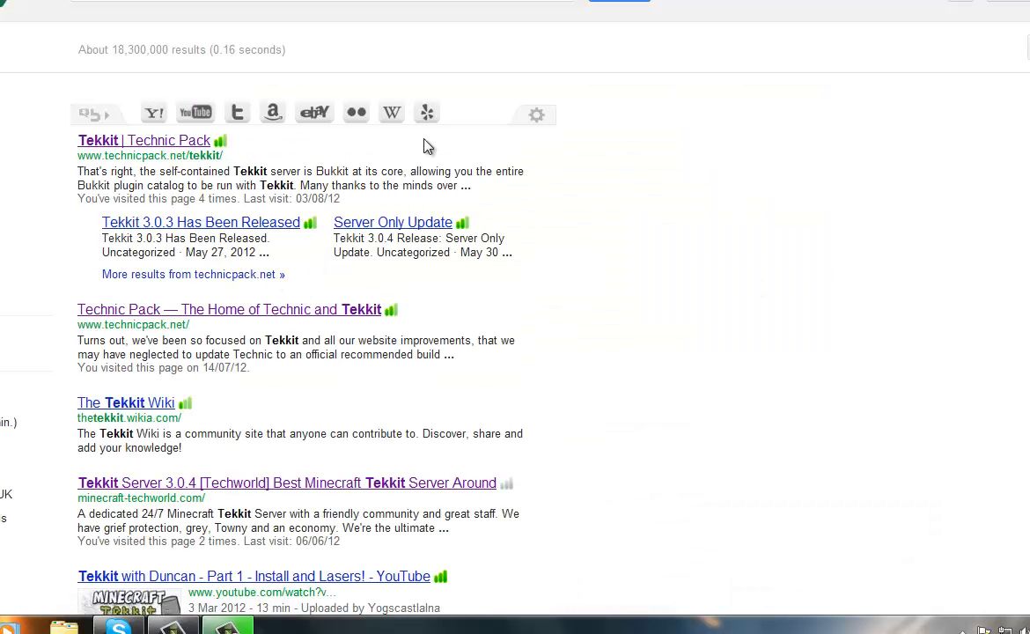
left_click(111, 142)
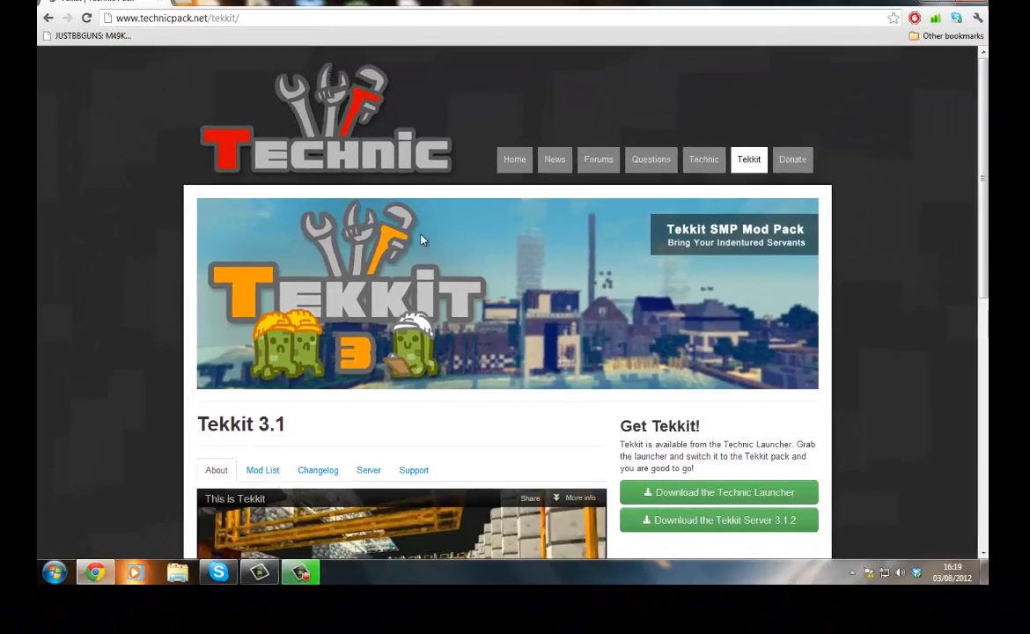
Step: Download Tekkit Server 3.1.2 and open the downloaded zip archive, with its window filling half the screen
scroll(822, 393, "down", 1)
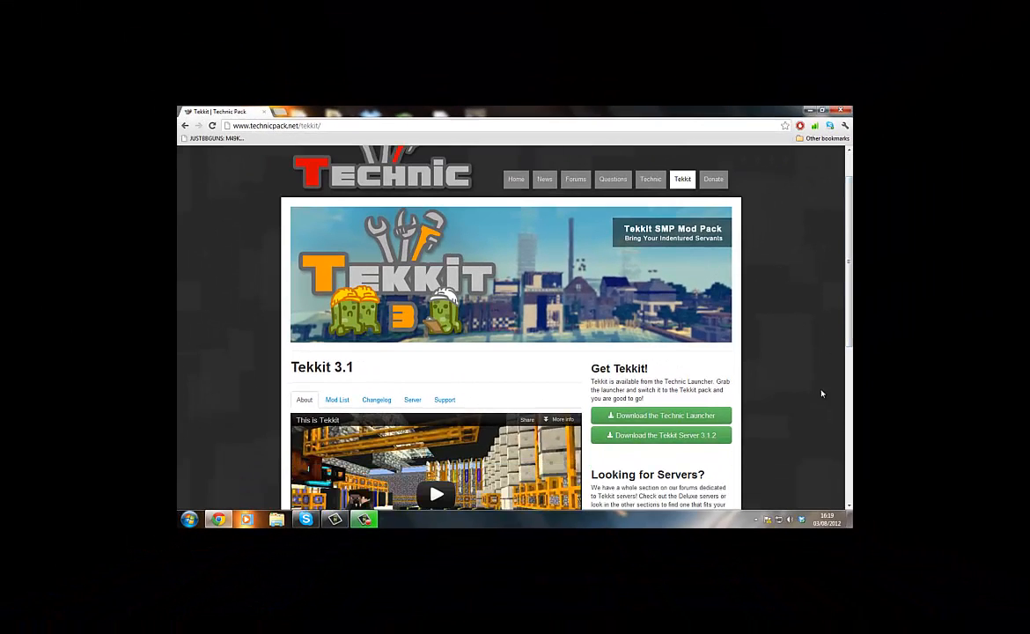
left_click(664, 437)
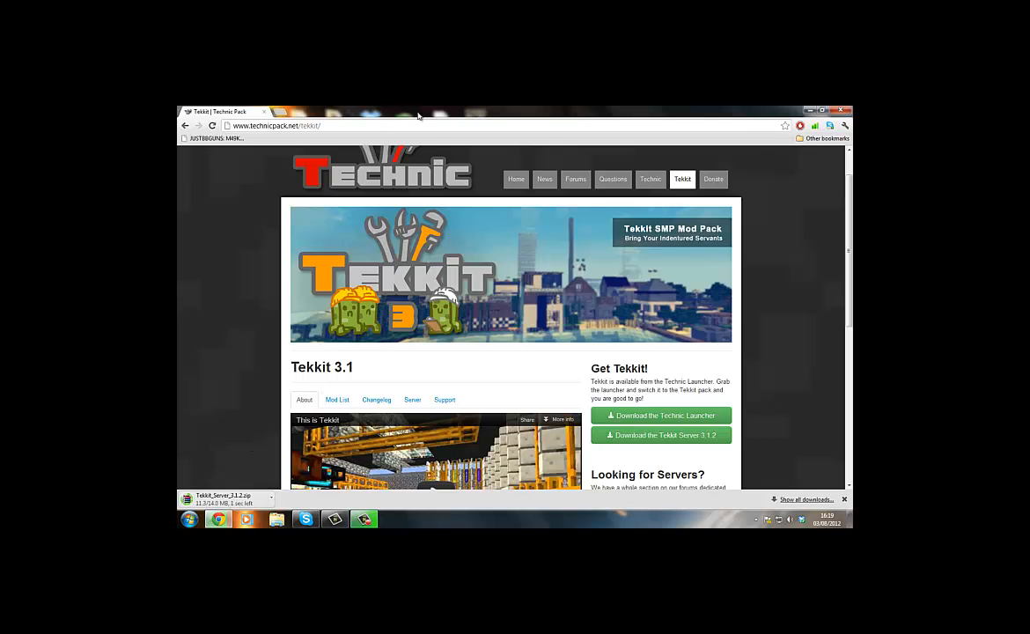
left_click_drag(418, 112, 269, 112)
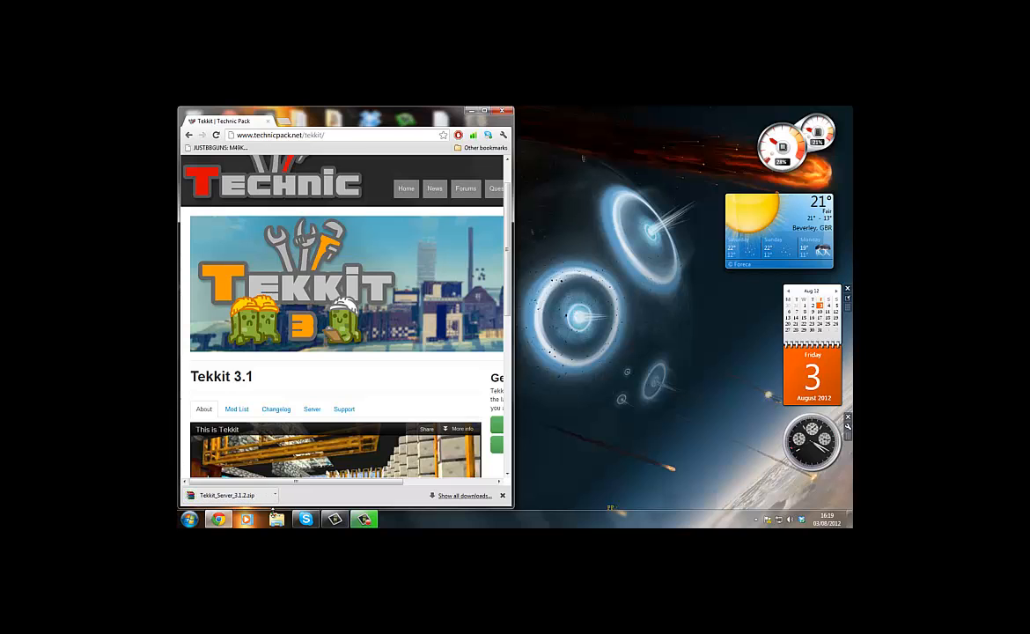
left_click(216, 496)
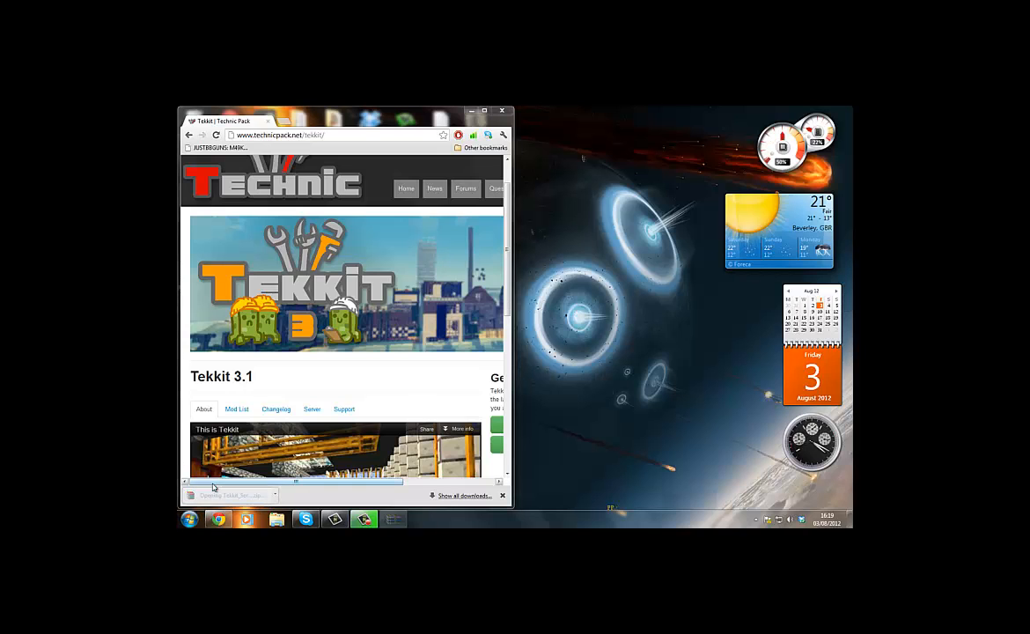
left_click_drag(466, 169, 179, 159)
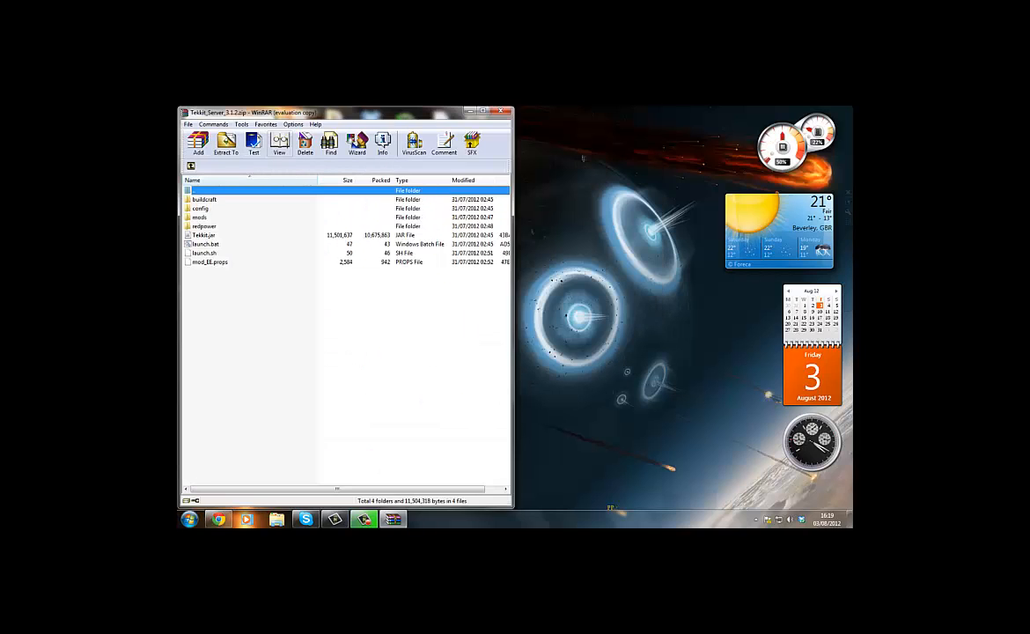
Step: Create a new folder on the desktop and move the archive and browser windows away from the desktop icons
right_click(702, 238)
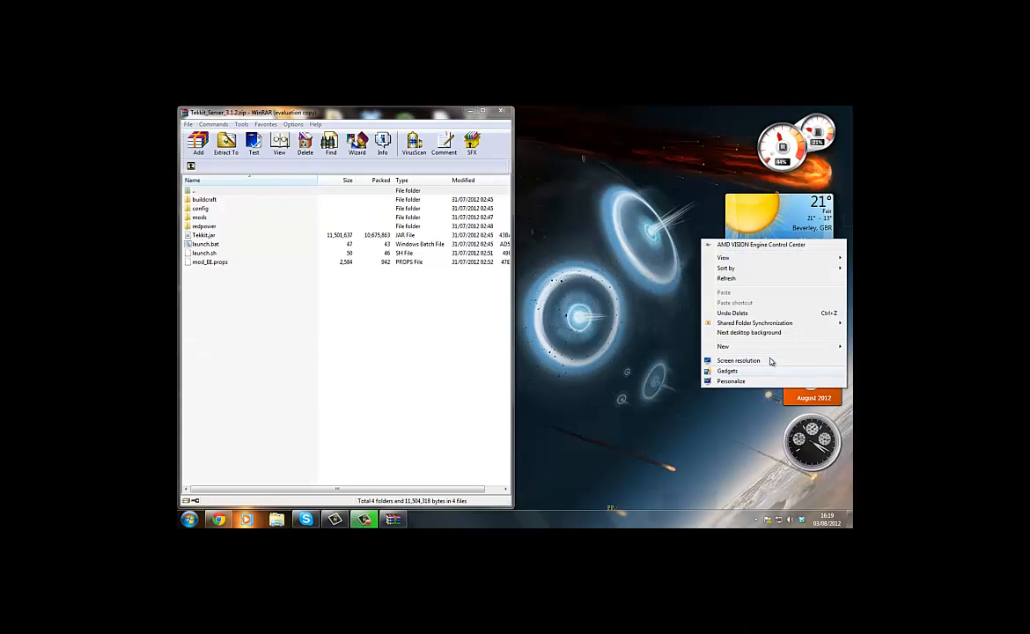
mouse_move(763, 349)
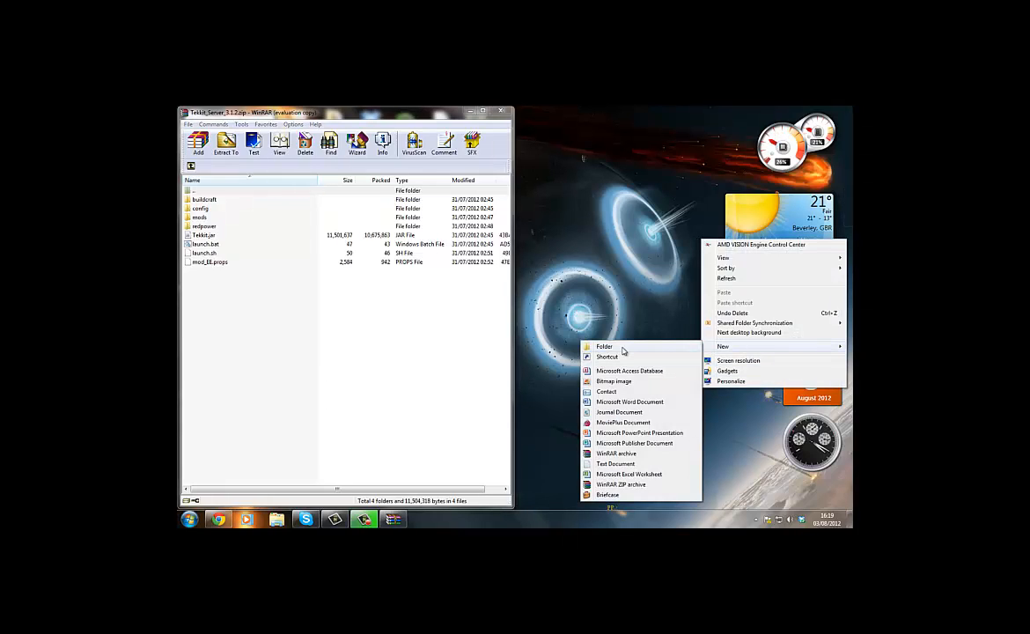
left_click(623, 349)
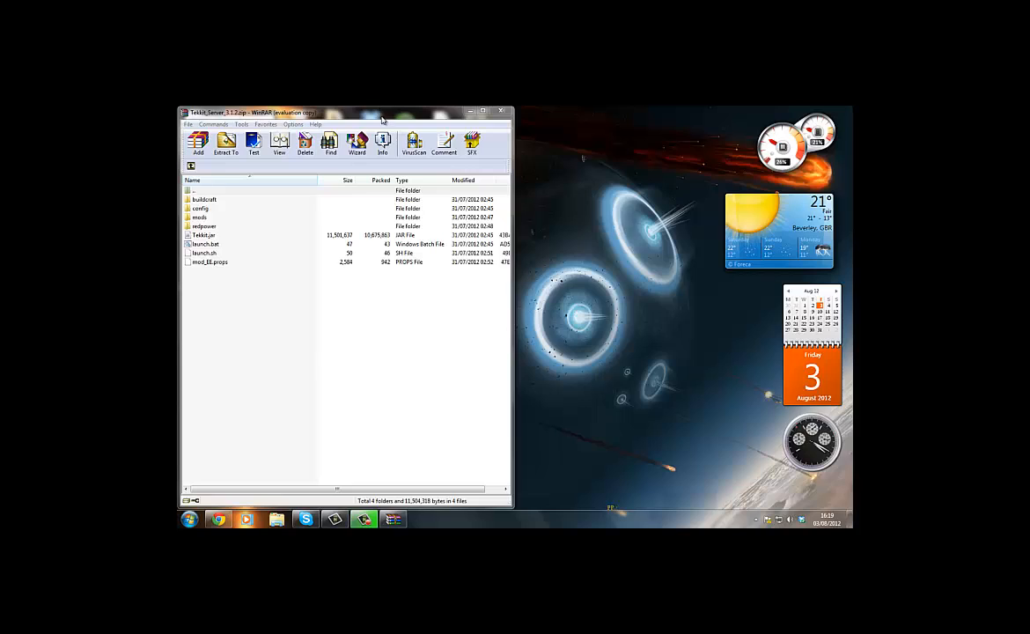
left_click_drag(382, 117, 851, 159)
left_click_drag(362, 114, 671, 509)
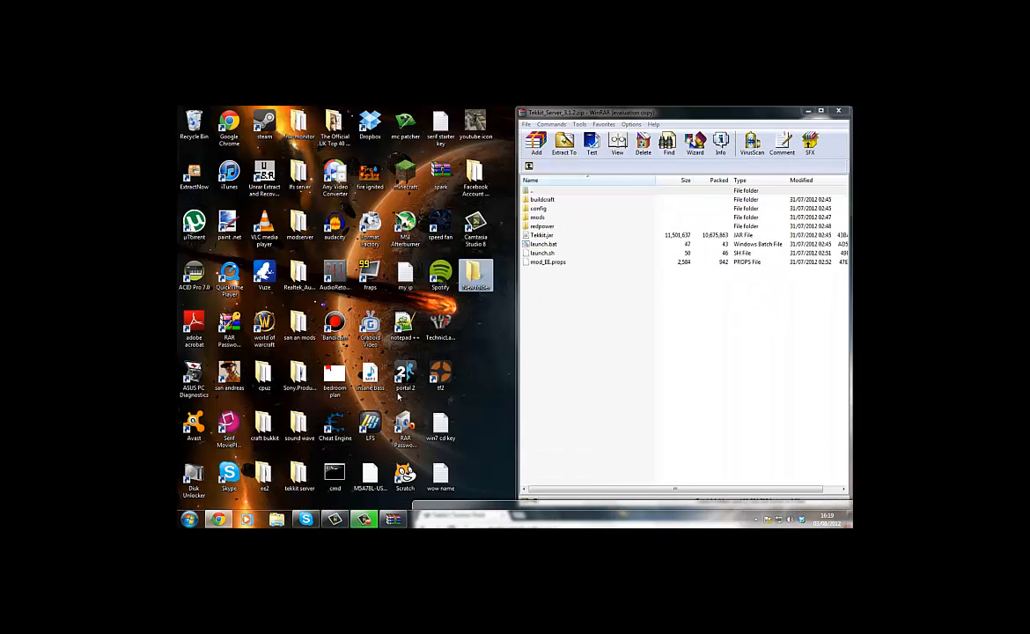
Step: Rename the new desktop folder as youtube
right_click(473, 273)
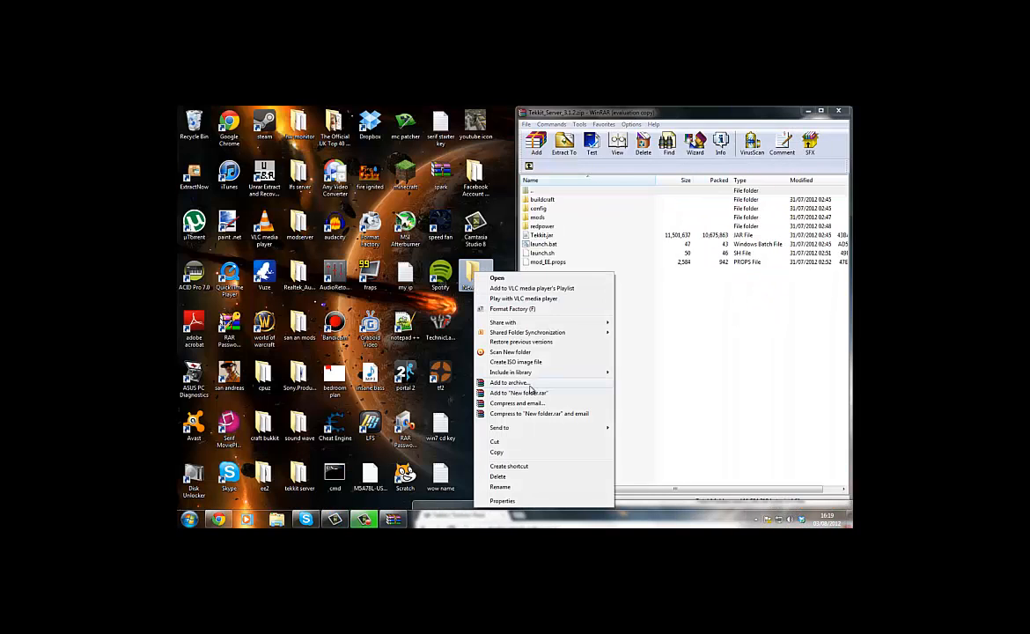
left_click(502, 487)
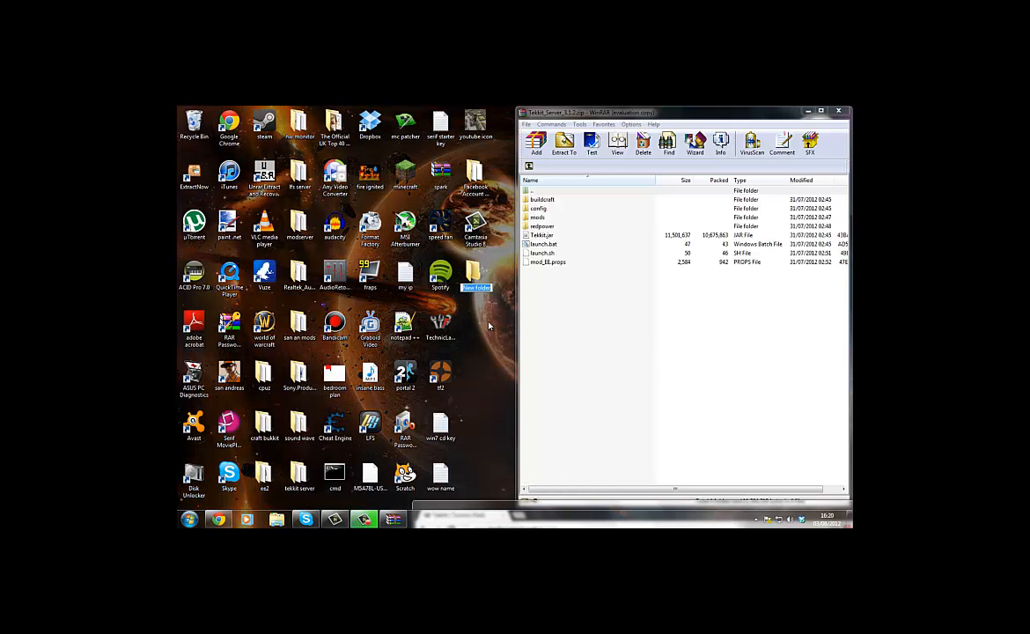
type("yout")
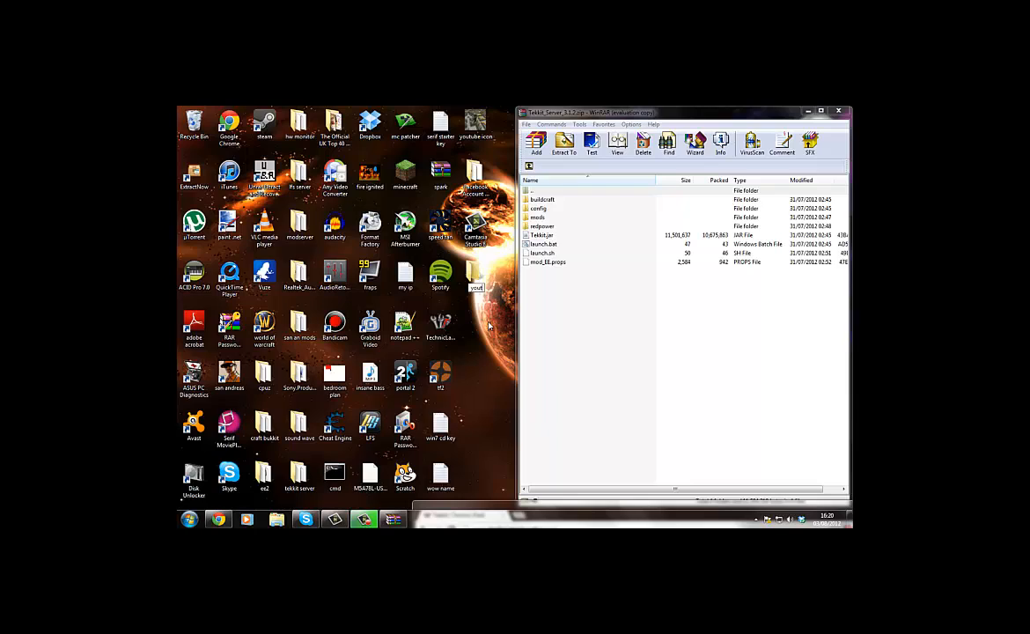
type("ube")
Step: Open the youtube folder beside the archive window and extract all of the Tekkit server files and folders into it
double_click(473, 269)
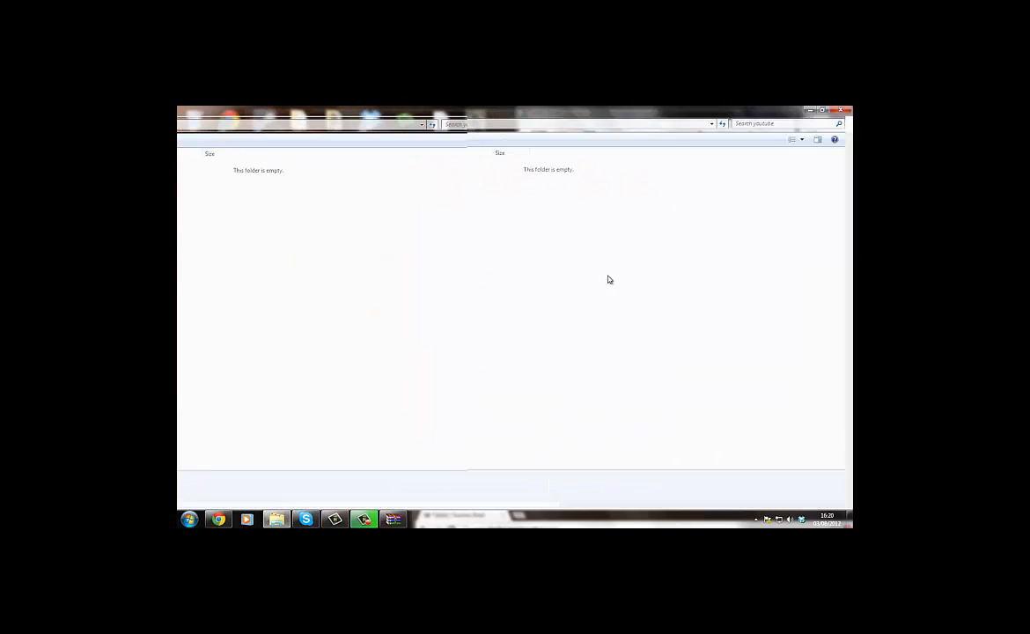
left_click_drag(539, 113, 177, 125)
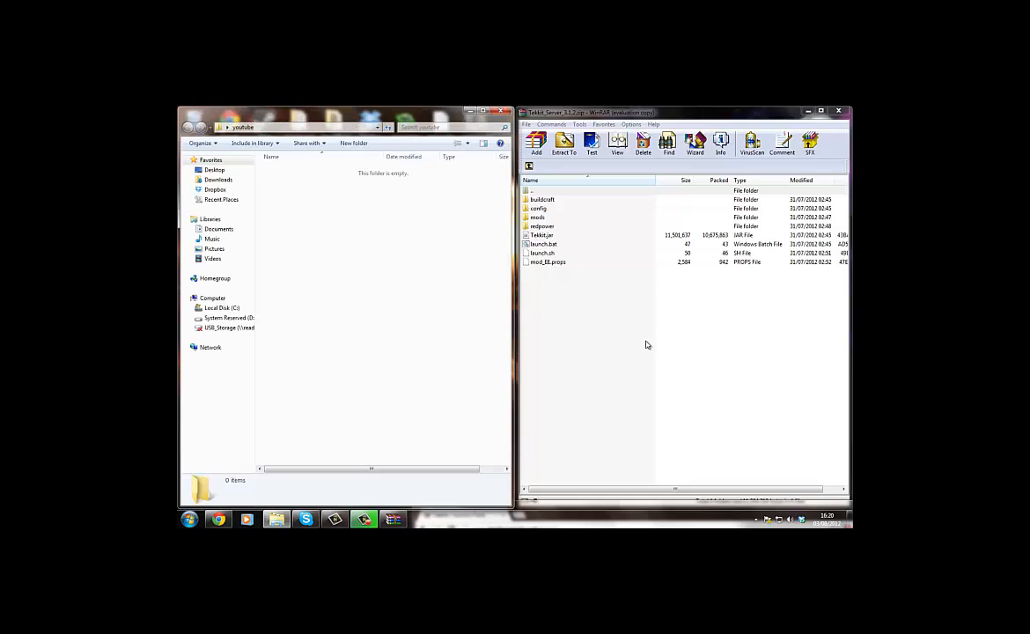
left_click_drag(628, 376, 546, 193)
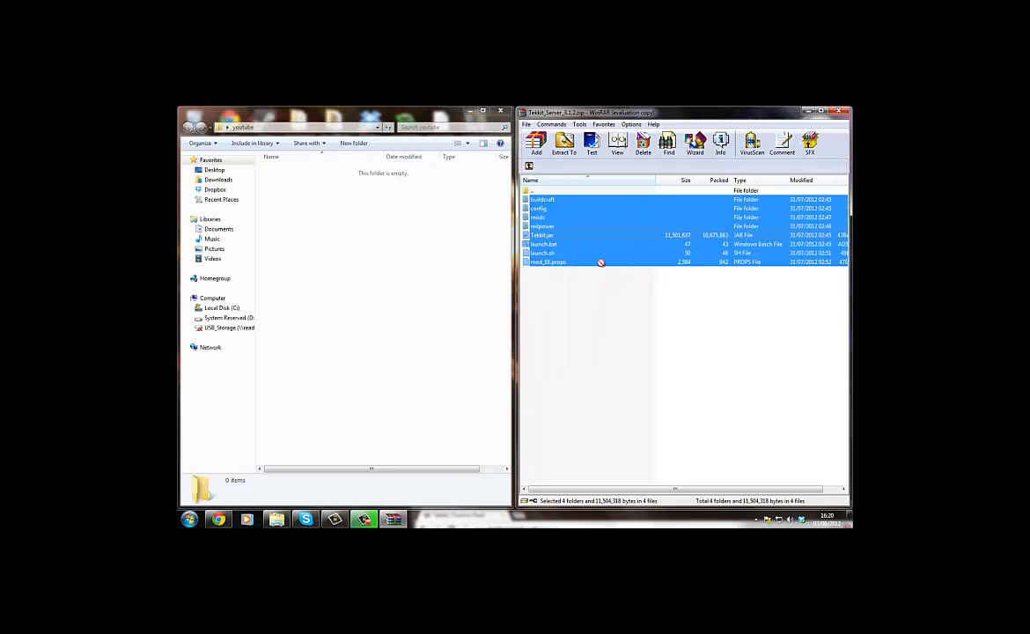
left_click_drag(311, 232, 313, 231)
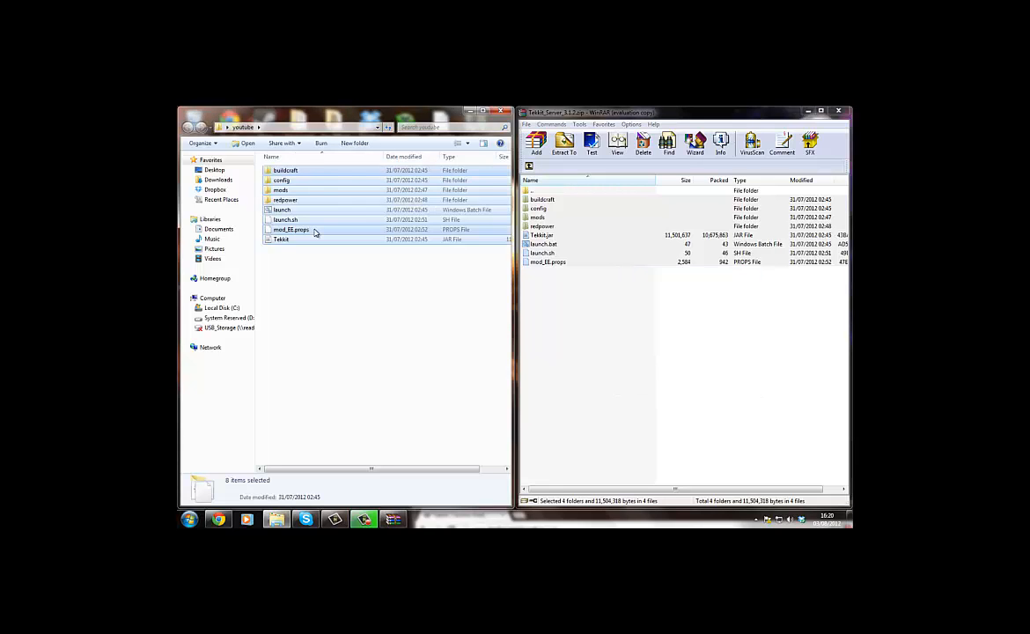
Step: Close the archive window, maximize the youtube folder window and deselect the extracted files
left_click_drag(670, 115, 656, 135)
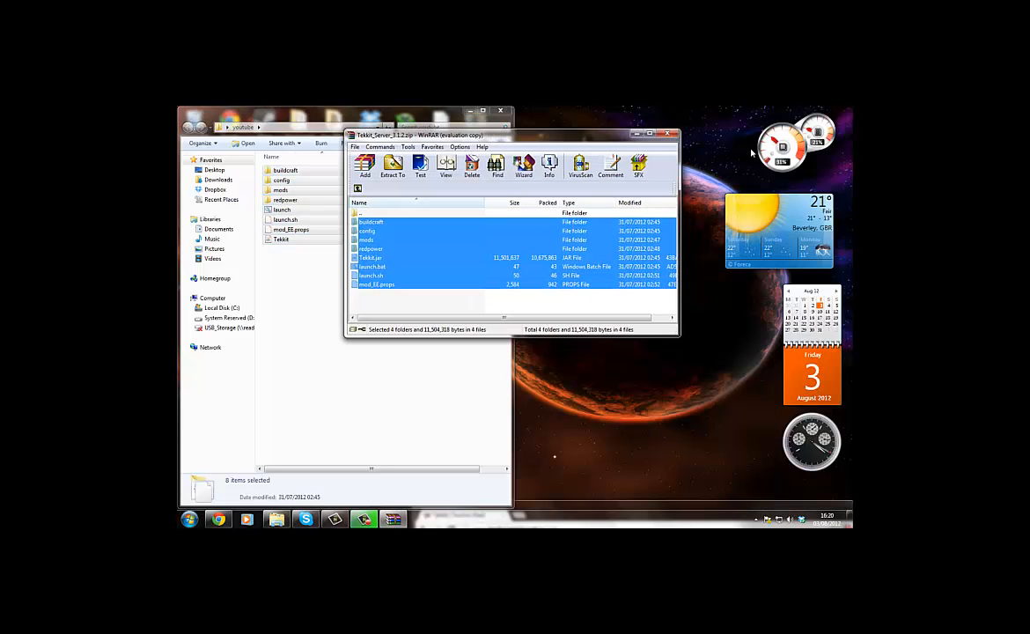
left_click(671, 134)
left_click_drag(439, 113, 609, 109)
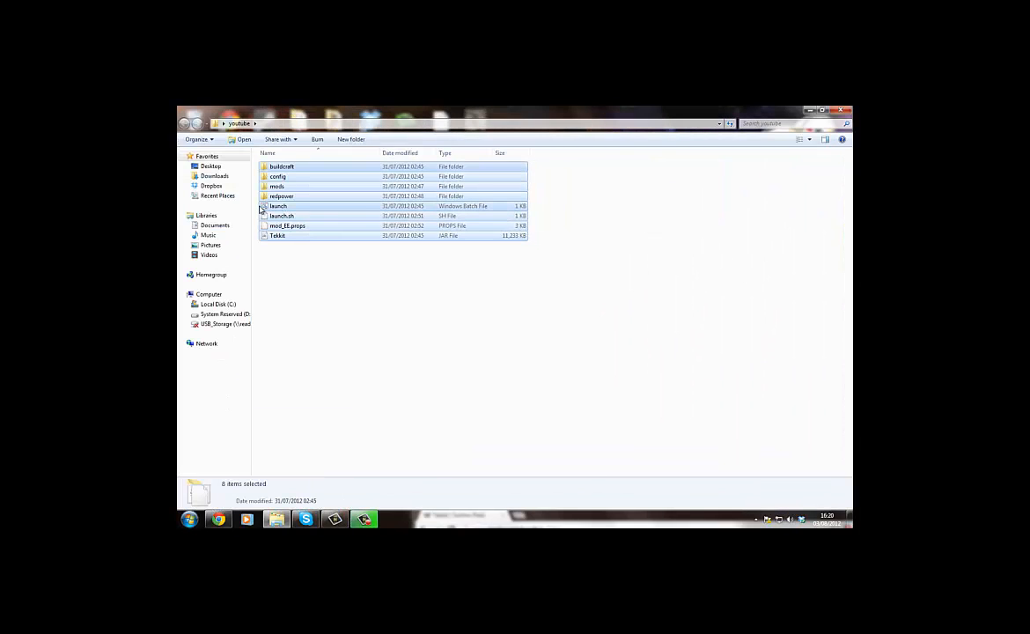
left_click(284, 245)
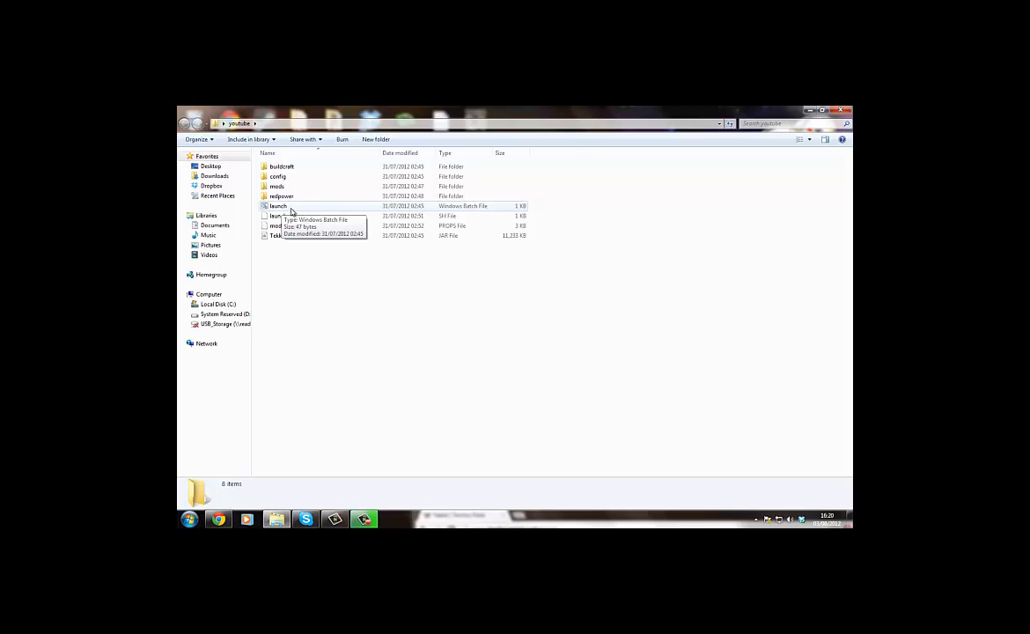
Step: Open the launch batch file for editing in Notepad to check its Java memory settings, and save and close it
right_click(291, 210)
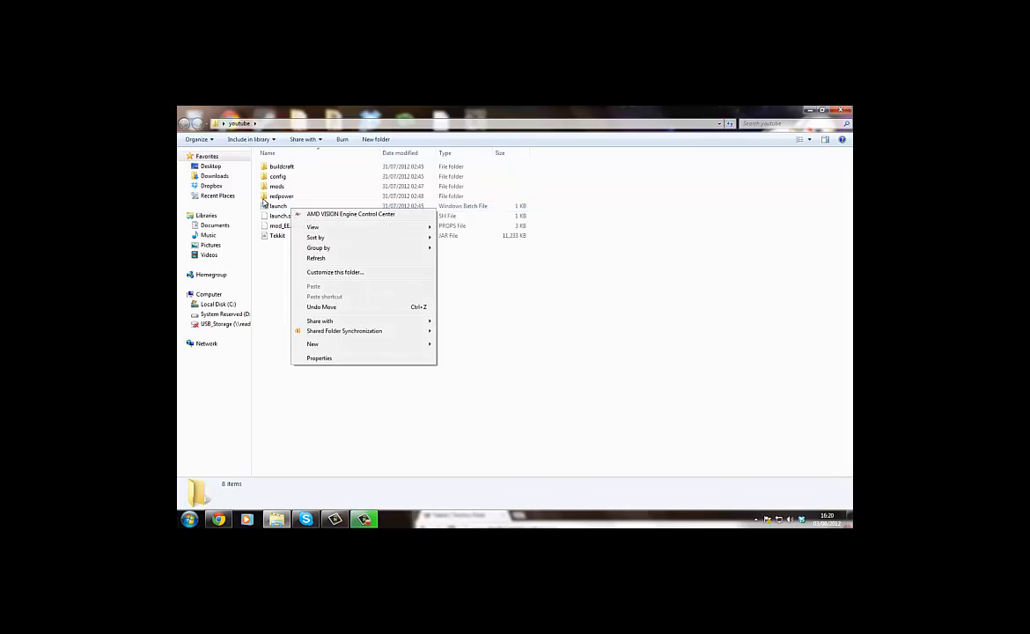
left_click(276, 206)
right_click(274, 207)
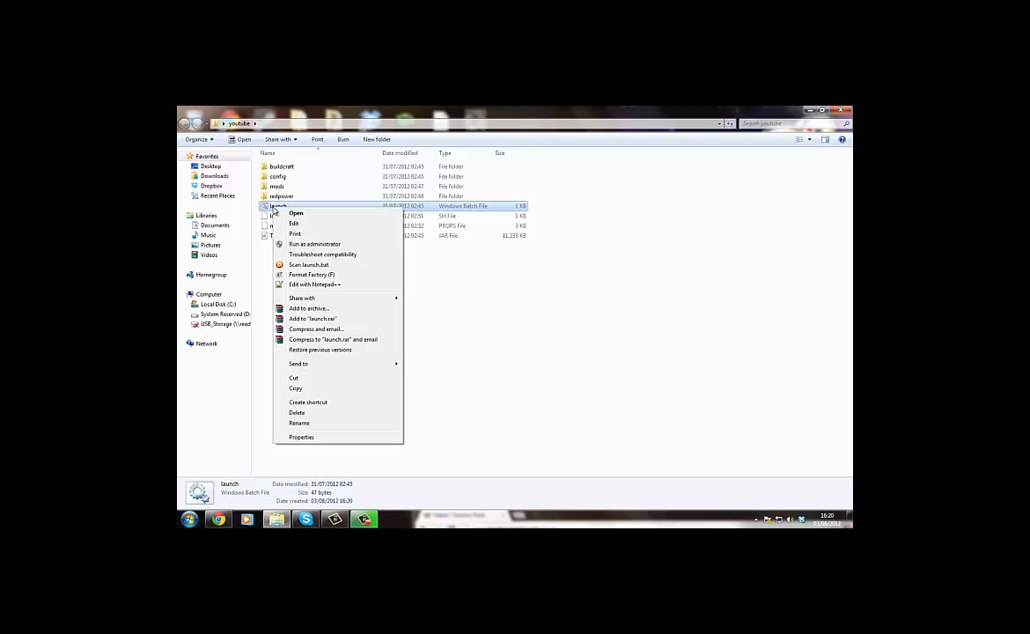
left_click(293, 223)
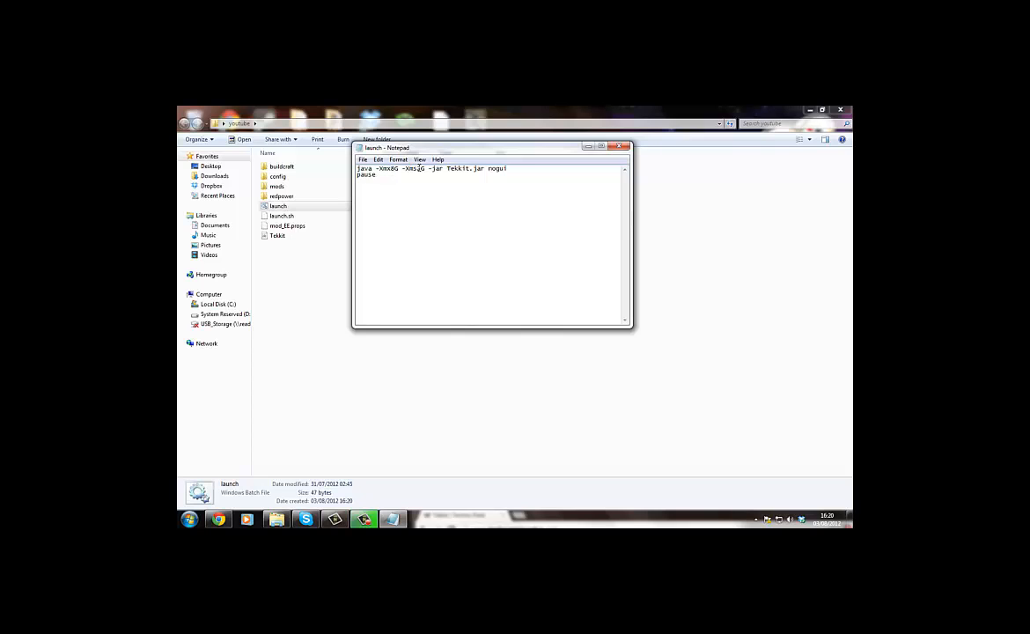
left_click(362, 160)
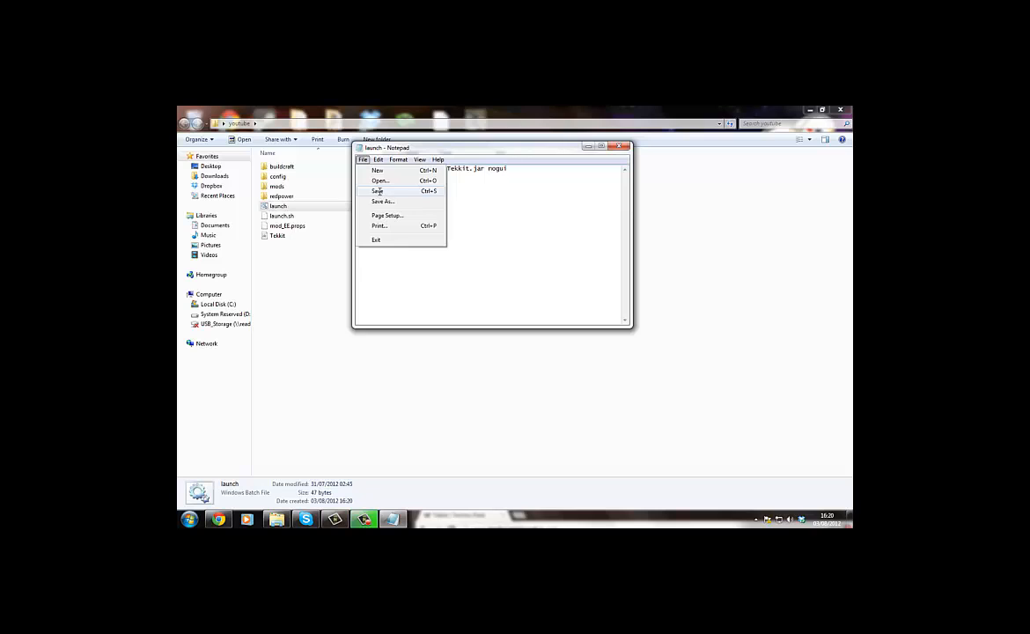
left_click(378, 191)
left_click(620, 146)
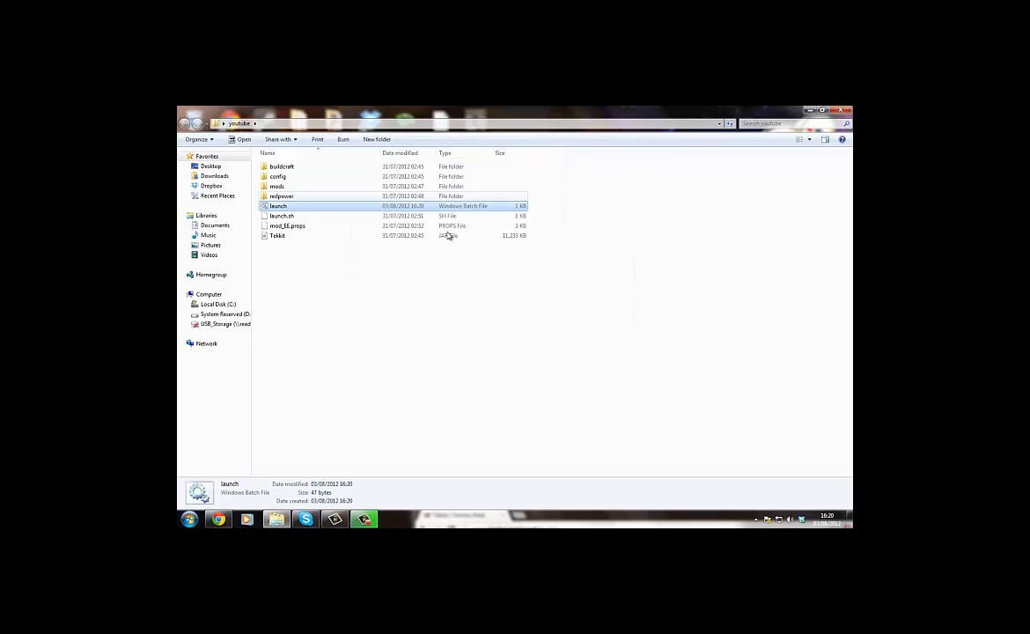
Step: Minimize the youtube folder window and bring the browser with the Tekkit page back to full screen
left_click(381, 368)
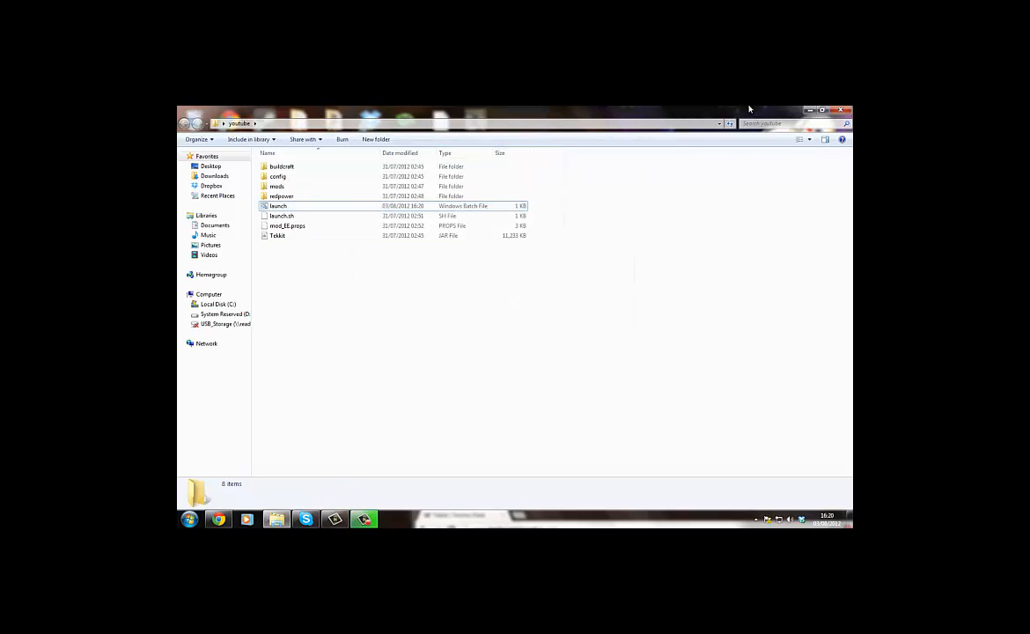
left_click(810, 112)
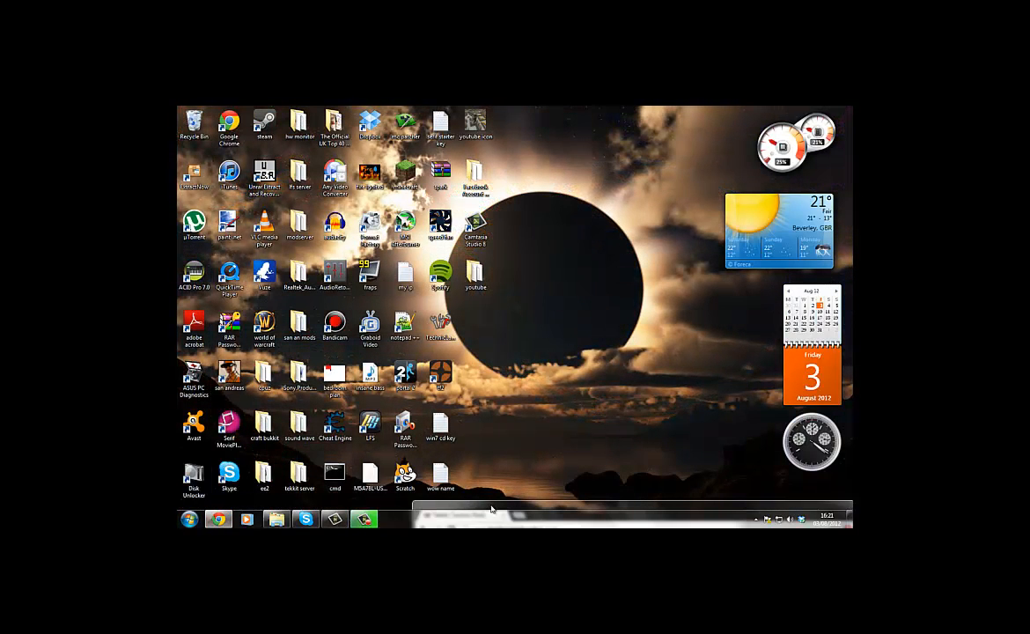
double_click(492, 509)
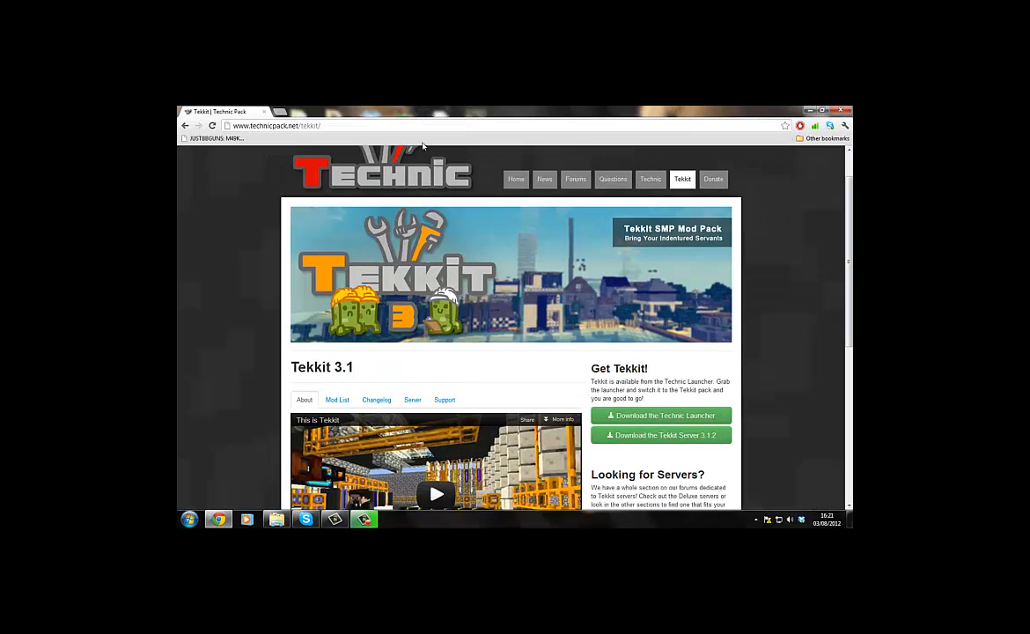
Step: Go to the router's address 192.168.1.1 in the browser and move its login dialog slightly aside
left_click(322, 126)
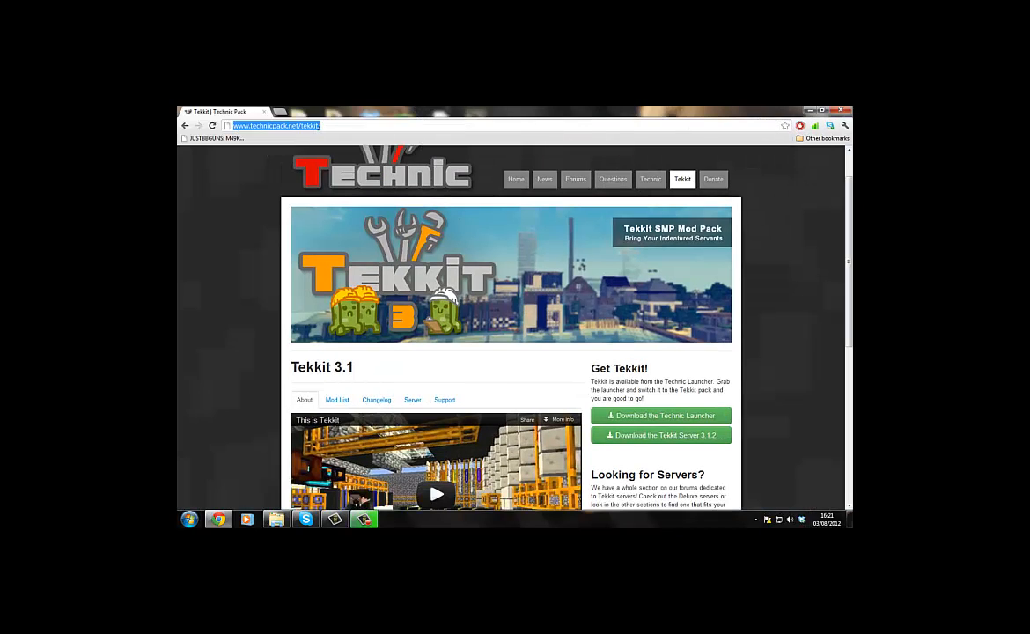
type("192.168.1.1")
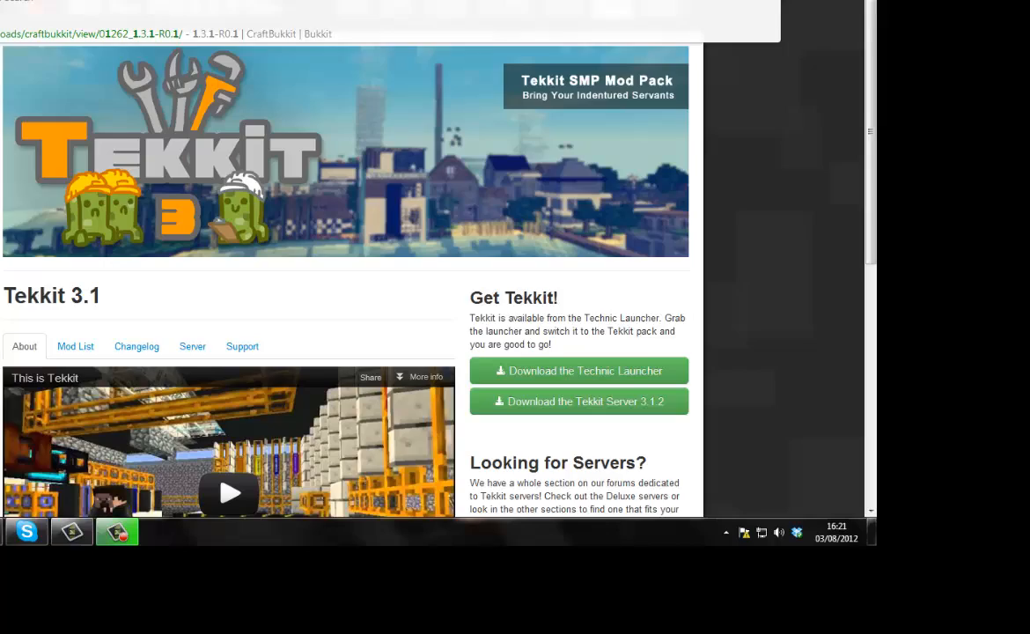
key("Return")
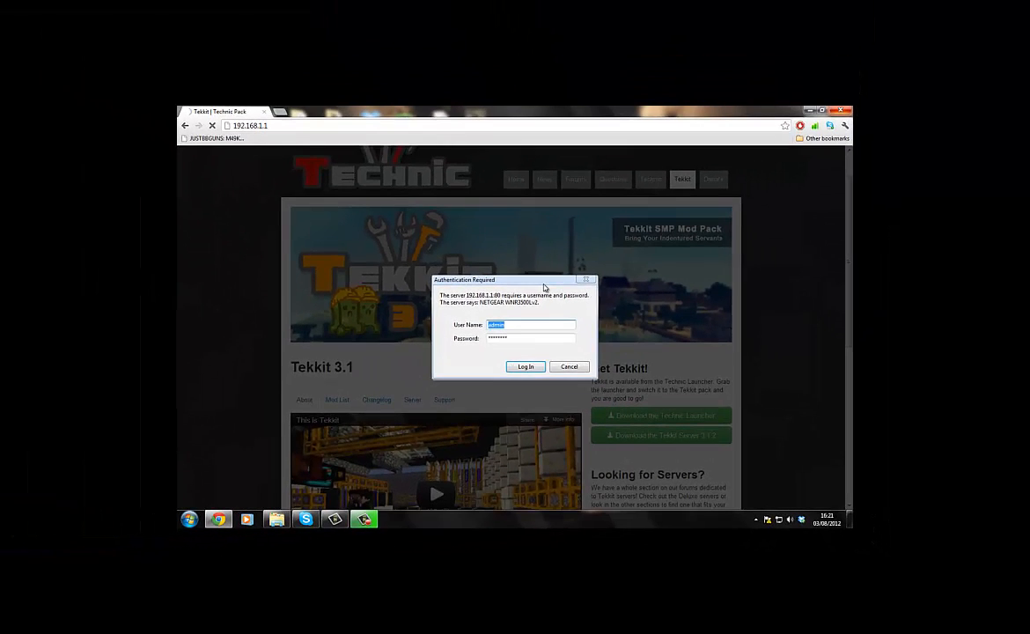
left_click_drag(545, 288, 555, 313)
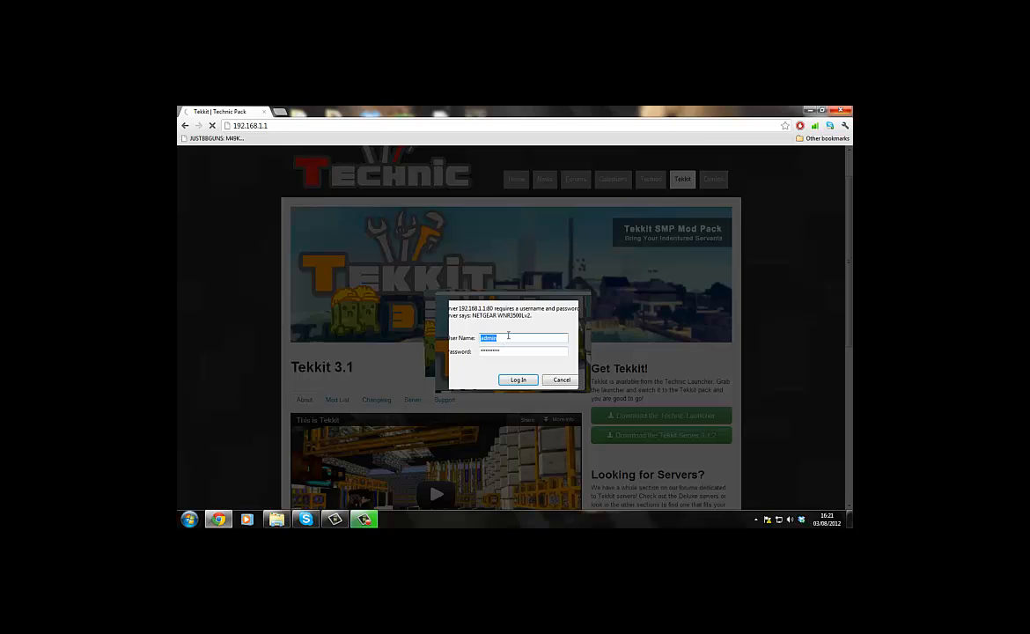
Step: Log in to the router with the prefilled user name and password
left_click(544, 340)
left_click_drag(507, 341, 438, 343)
left_click(506, 351)
double_click(519, 352)
left_click(518, 380)
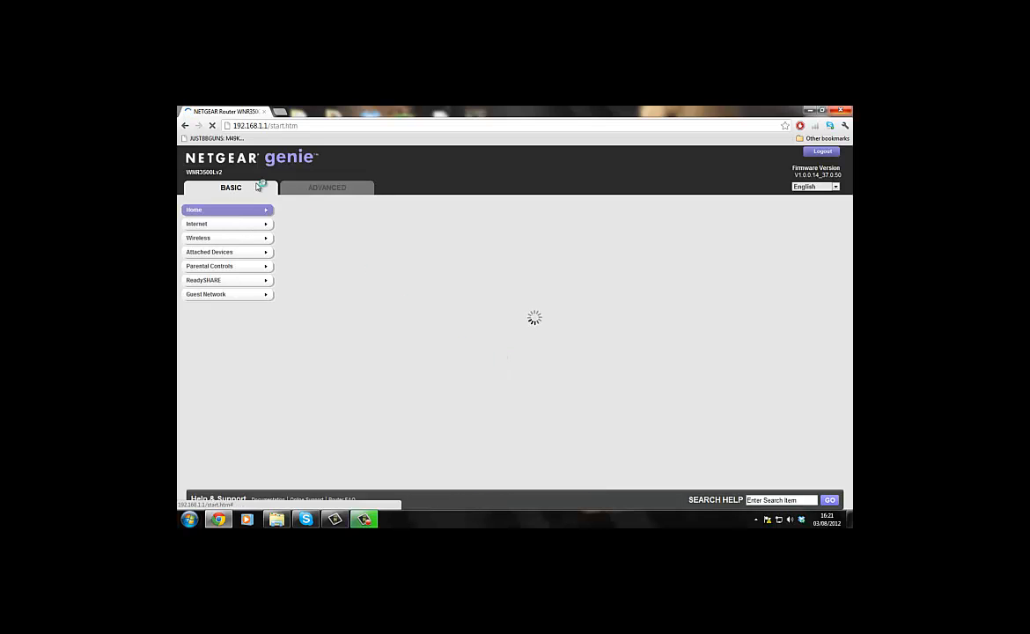
Step: Open the Port Forwarding / Port Triggering page of the advanced setup and delete the existing minecraft server service
left_click(336, 190)
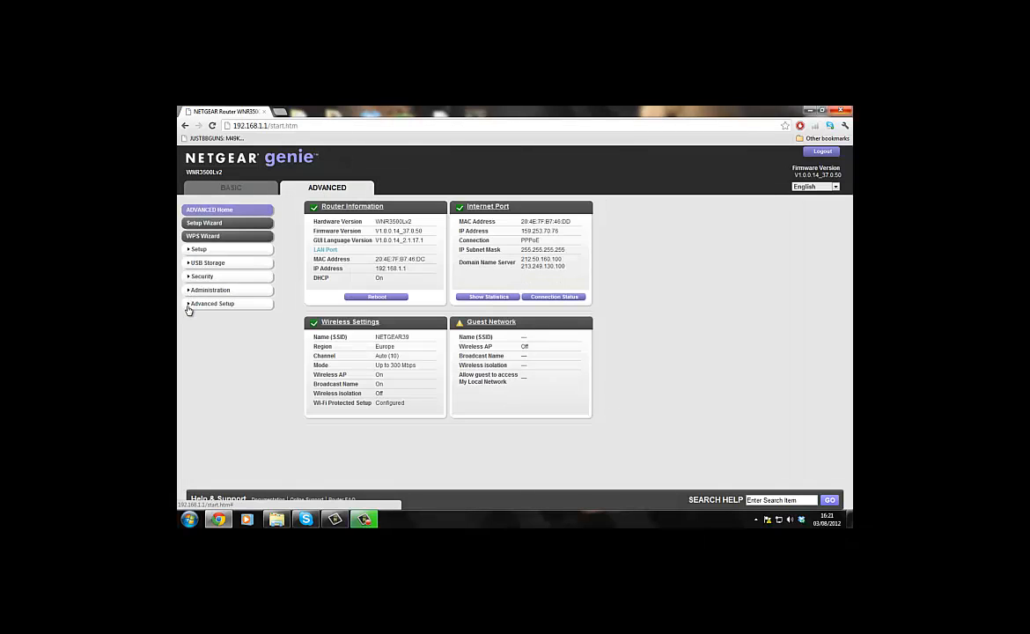
left_click(190, 305)
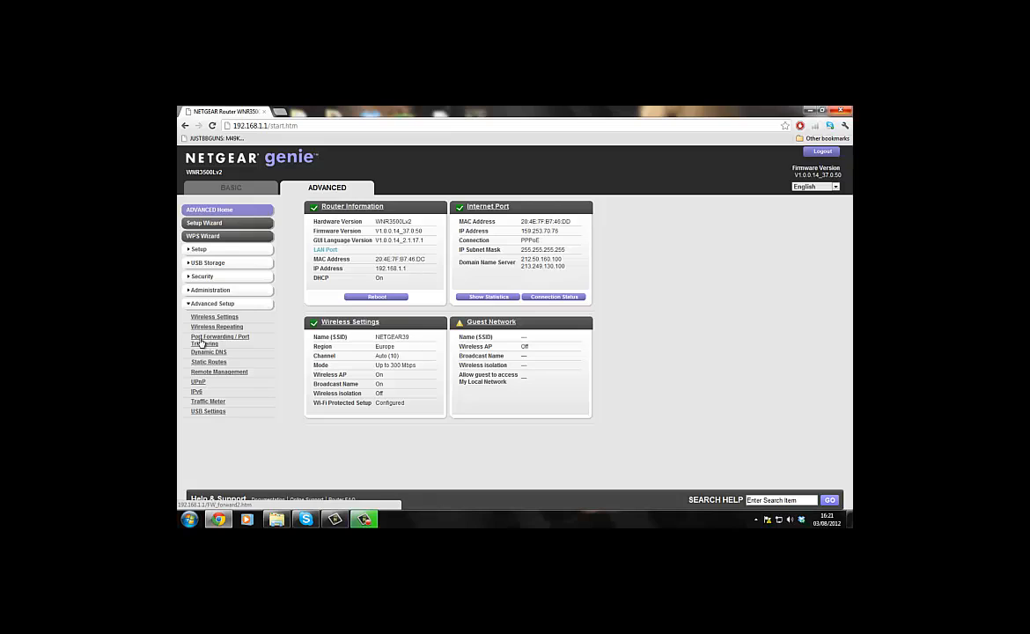
left_click(202, 342)
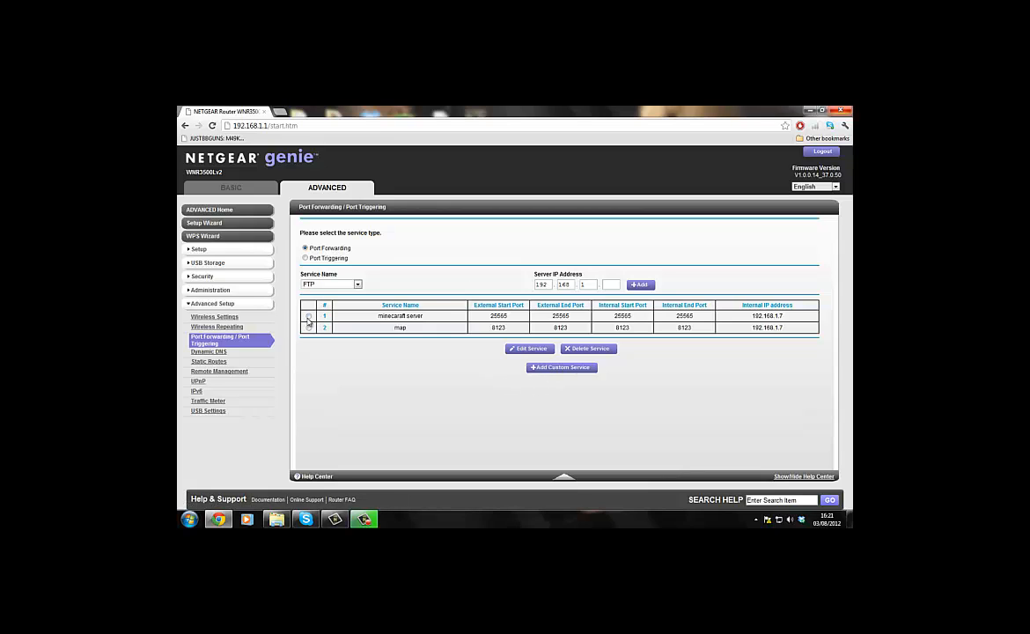
left_click(584, 350)
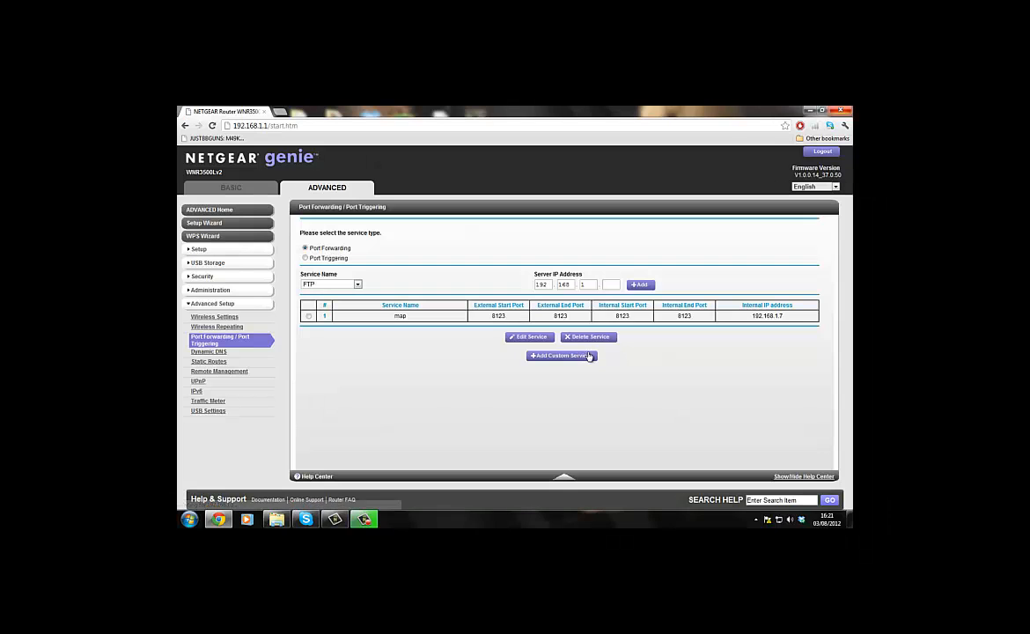
Step: Begin a new custom port forwarding service named "minecraft server" and dismiss the avast! update notification
left_click(550, 358)
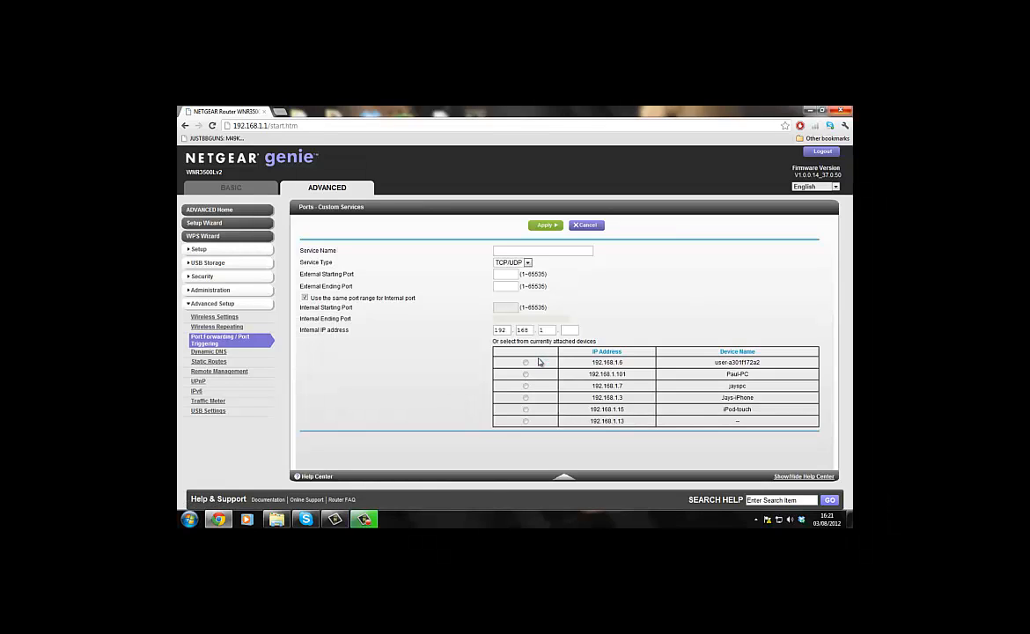
left_click(511, 252)
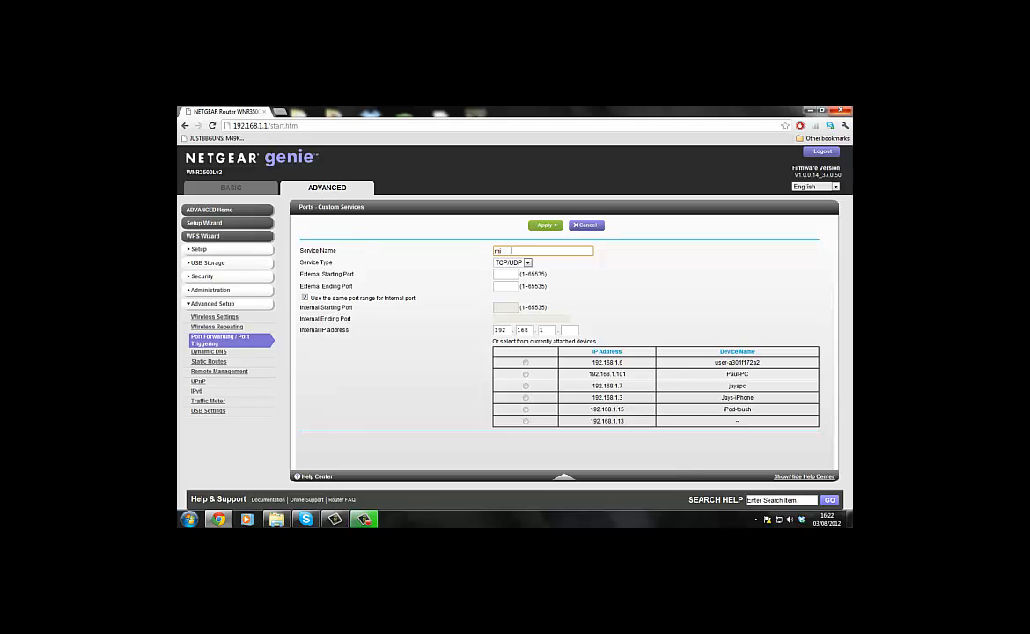
type("minecraft server")
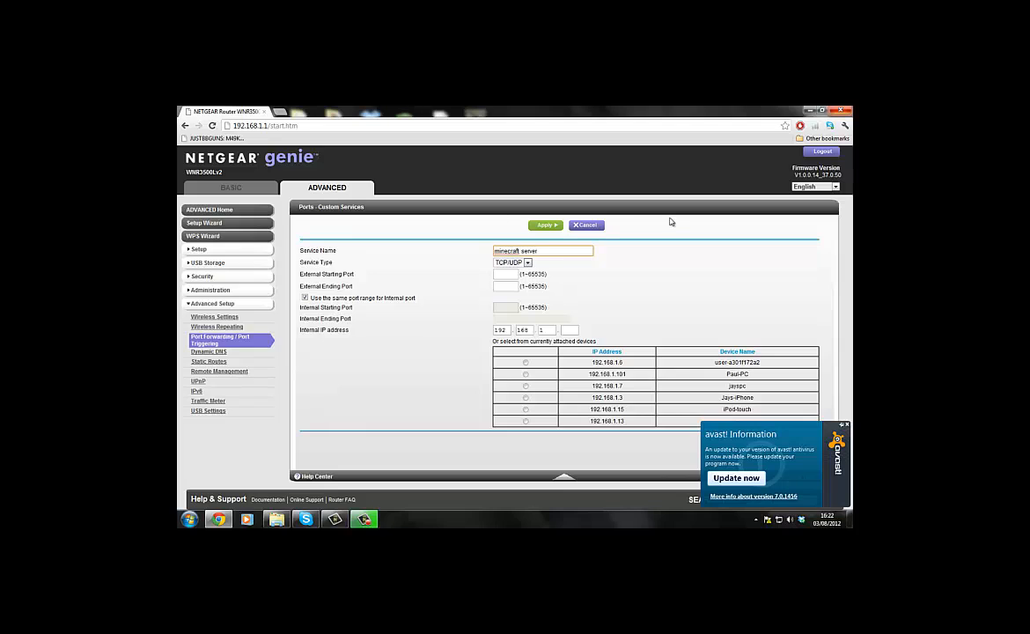
left_click(614, 264)
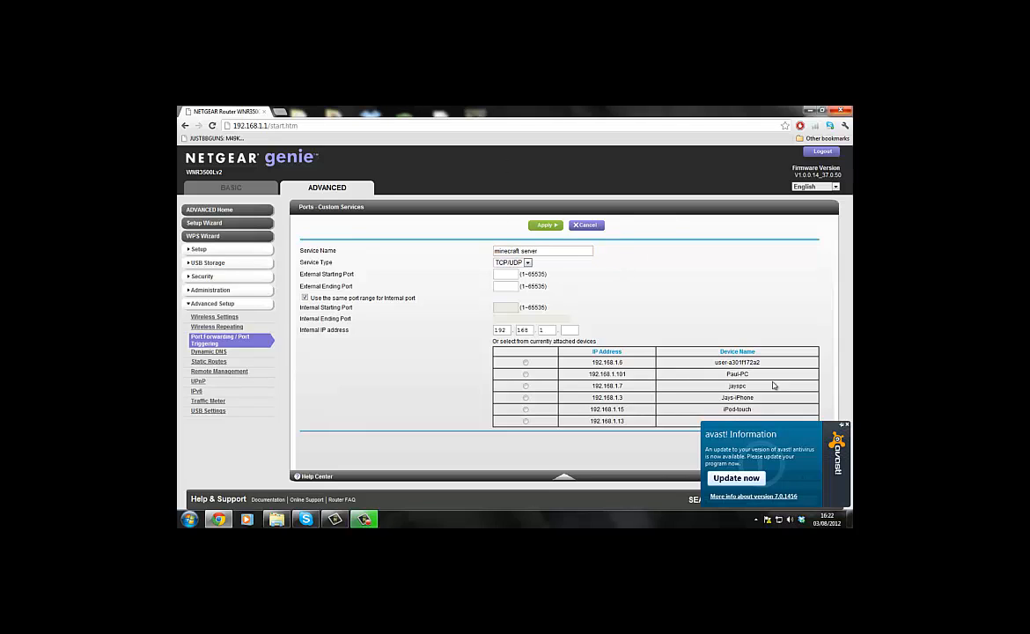
left_click(844, 423)
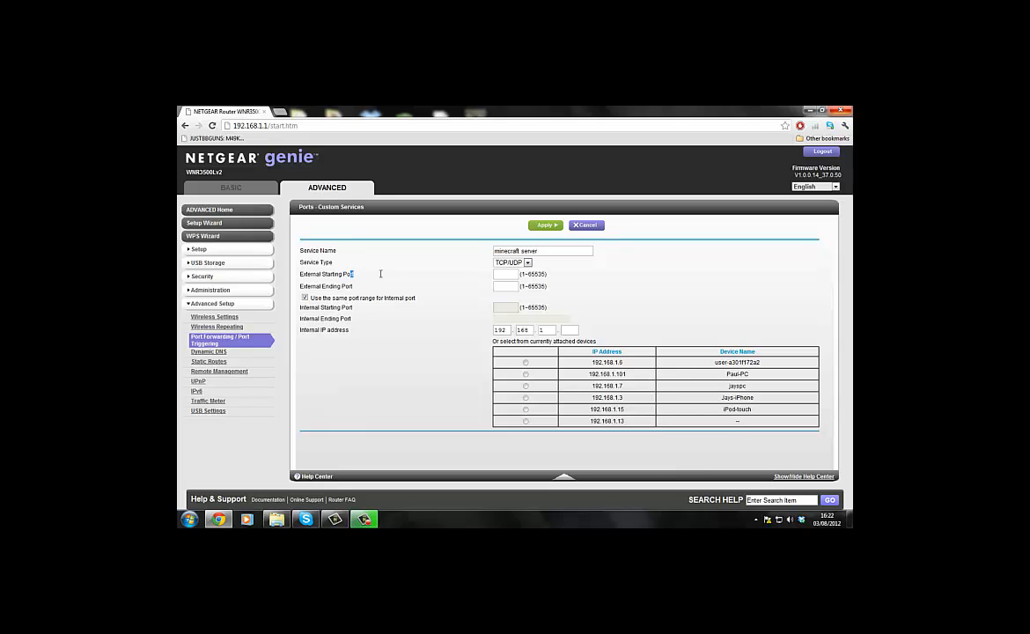
Step: Set the service's external starting and ending ports to 25565, point it at 192.168.1.7 with TCP/UDP, and apply it
left_click_drag(343, 286, 417, 288)
left_click(463, 279)
left_click(527, 263)
left_click(526, 267)
left_click(503, 274)
left_click(499, 287)
left_click(459, 324)
left_click_drag(747, 389, 526, 390)
left_click(472, 383)
left_click(545, 226)
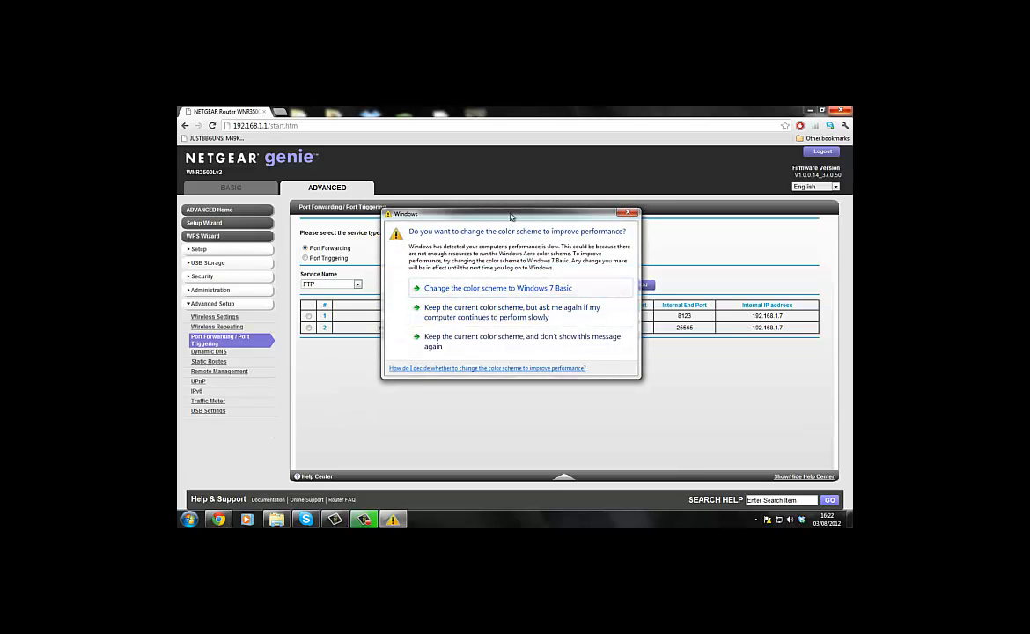
Step: Keep the current Windows color scheme, minimize the browser and bring up the youtube folder window
left_click(410, 314)
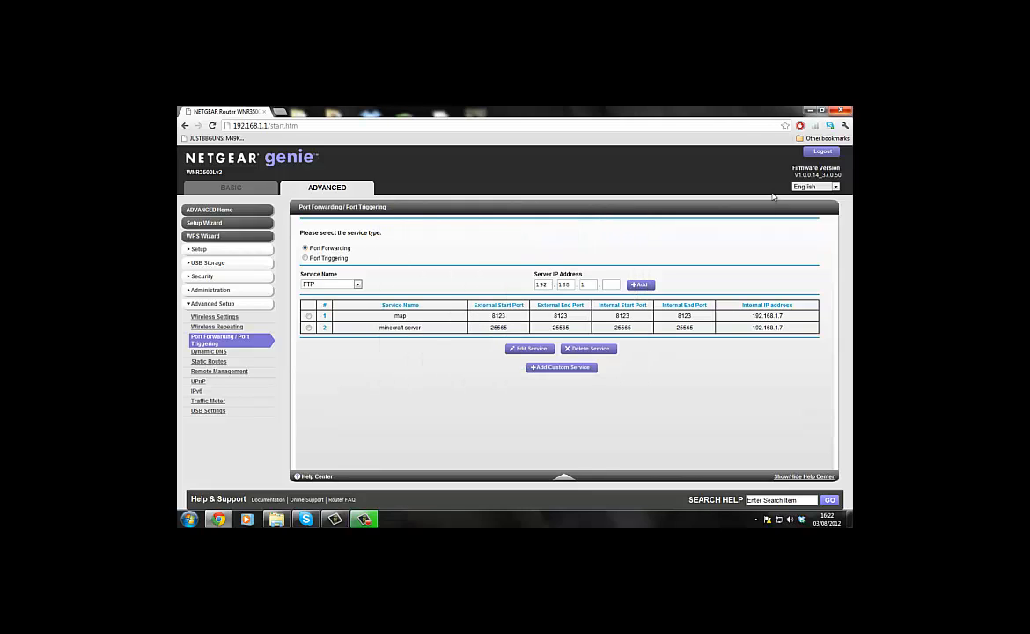
left_click(812, 110)
left_click_drag(589, 411, 598, 310)
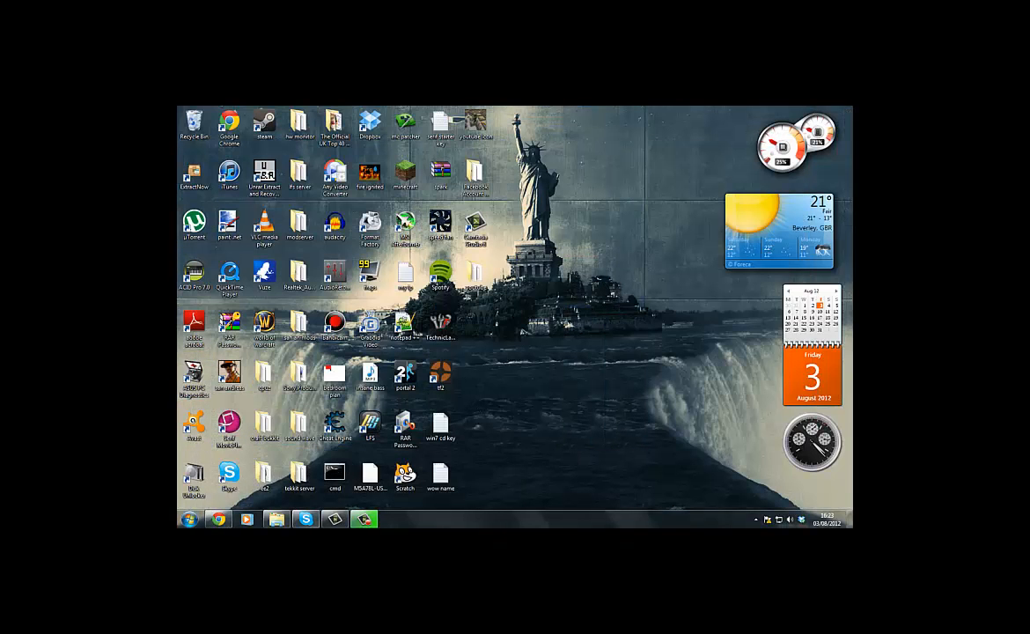
left_click(275, 519)
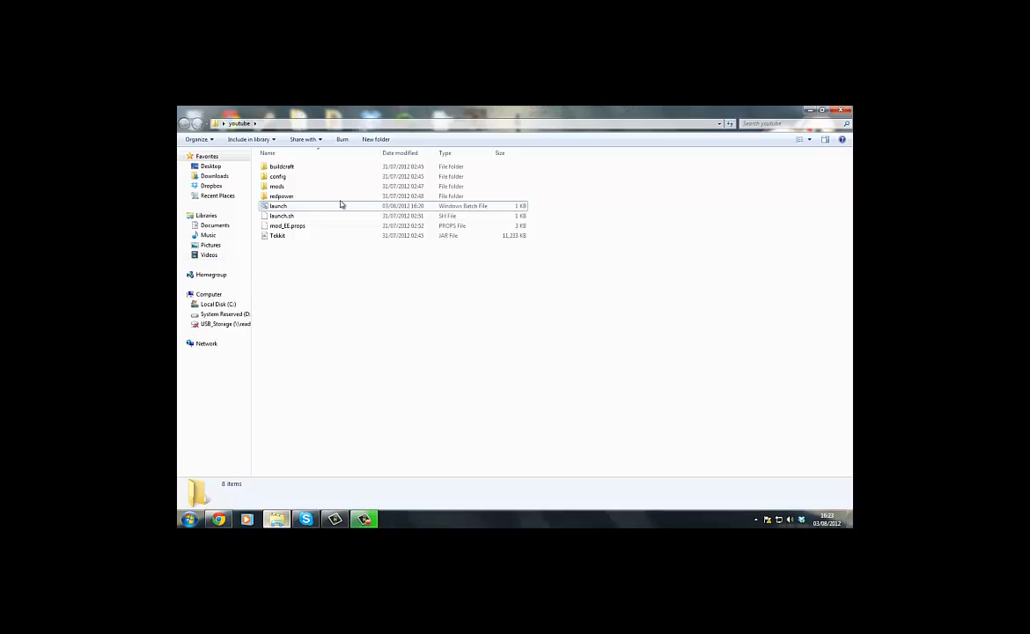
Step: Run the launch batch file to generate the server files, then stop the server with the stop command and close the console
double_click(287, 208)
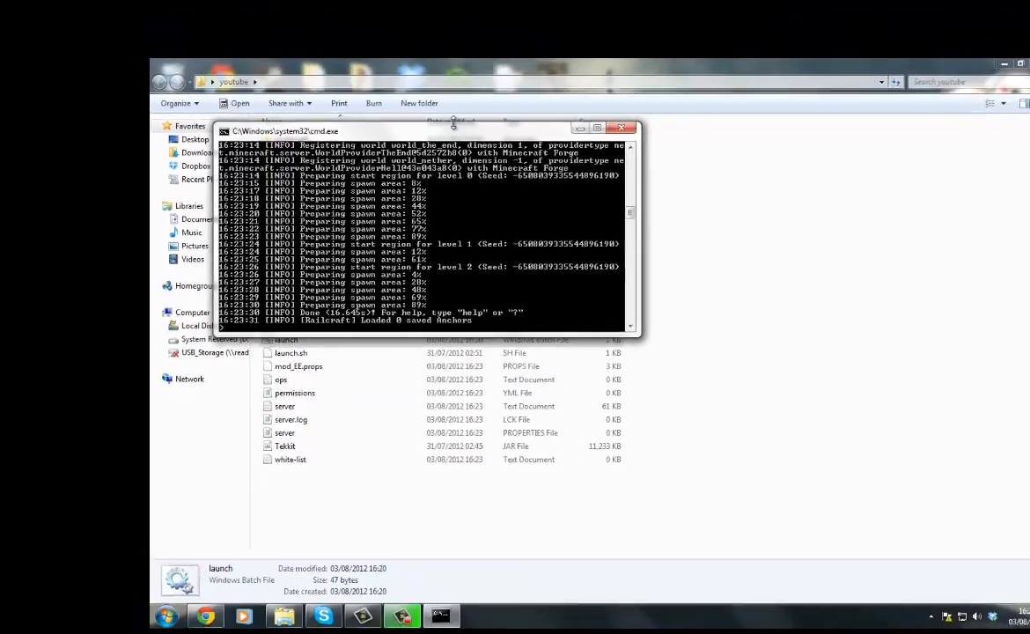
left_click_drag(455, 130, 620, 188)
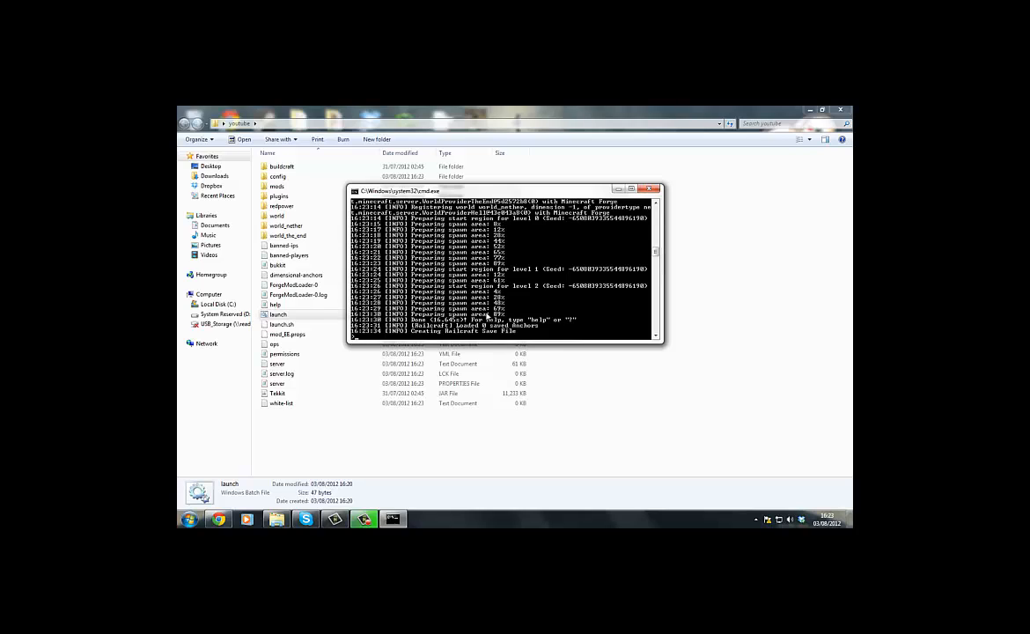
key("Return")
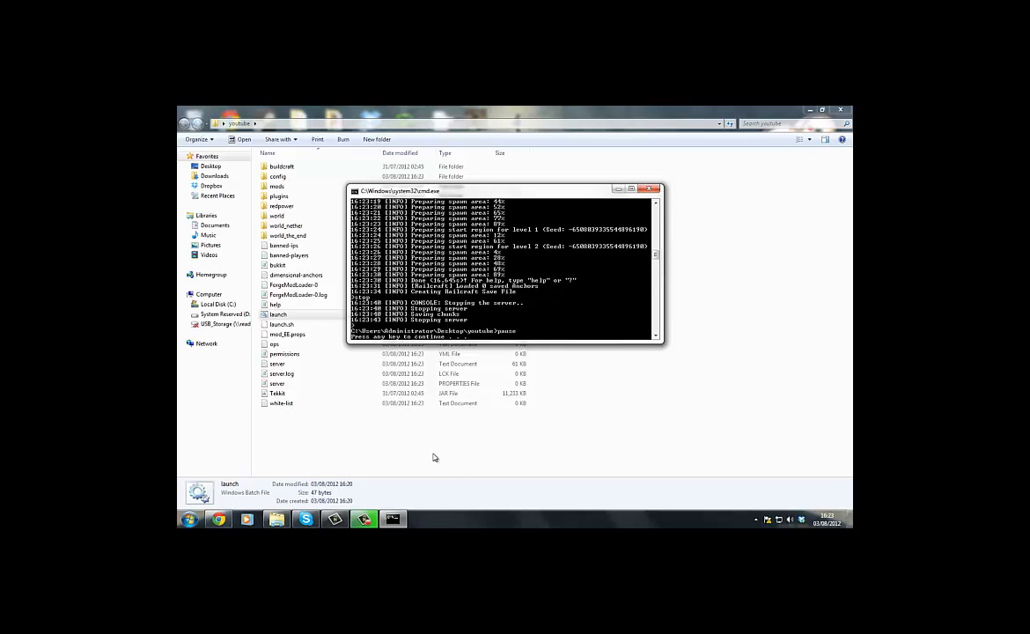
key("Return")
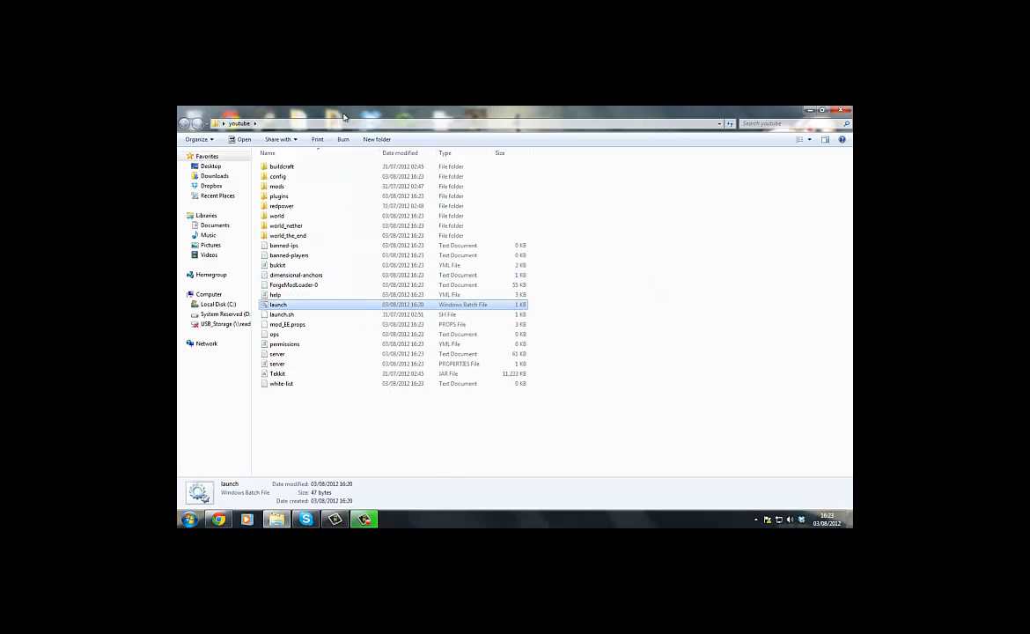
Step: Open the server PROPERTIES file in Notepad and compare its level-name setting with the world folders
double_click(297, 367)
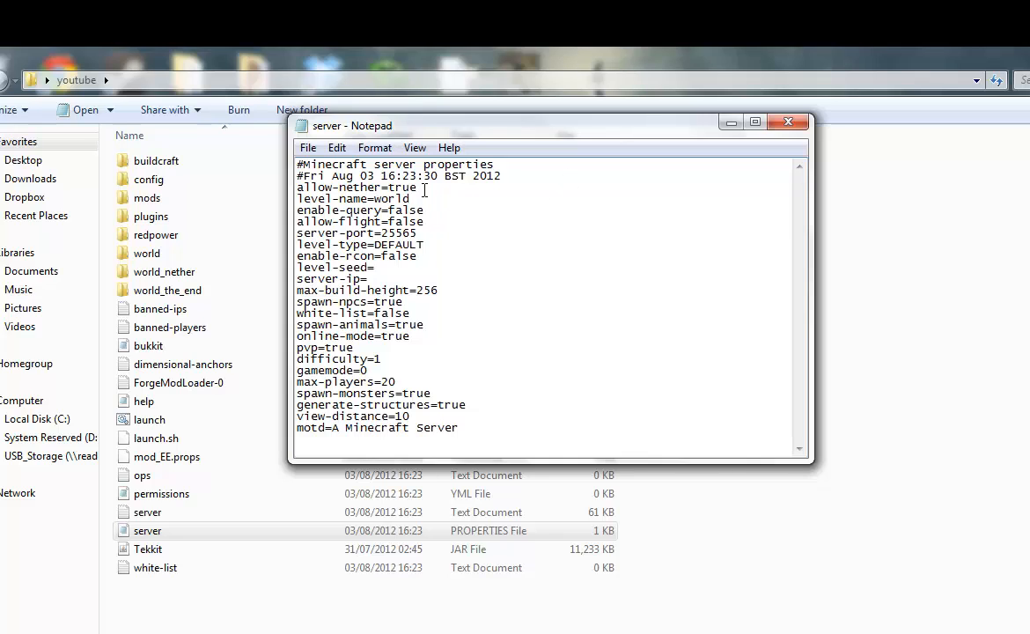
mouse_move(420, 188)
left_mouse_down()
mouse_move(304, 179)
mouse_move(435, 191)
left_mouse_up()
left_click_drag(416, 200, 375, 204)
left_click(160, 255)
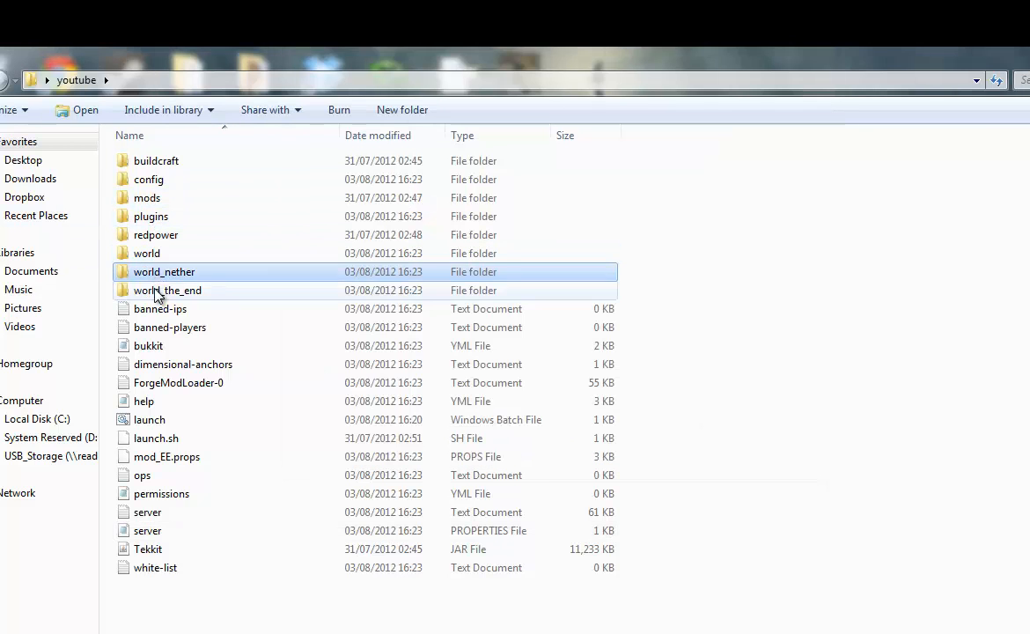
key("alt+Tab")
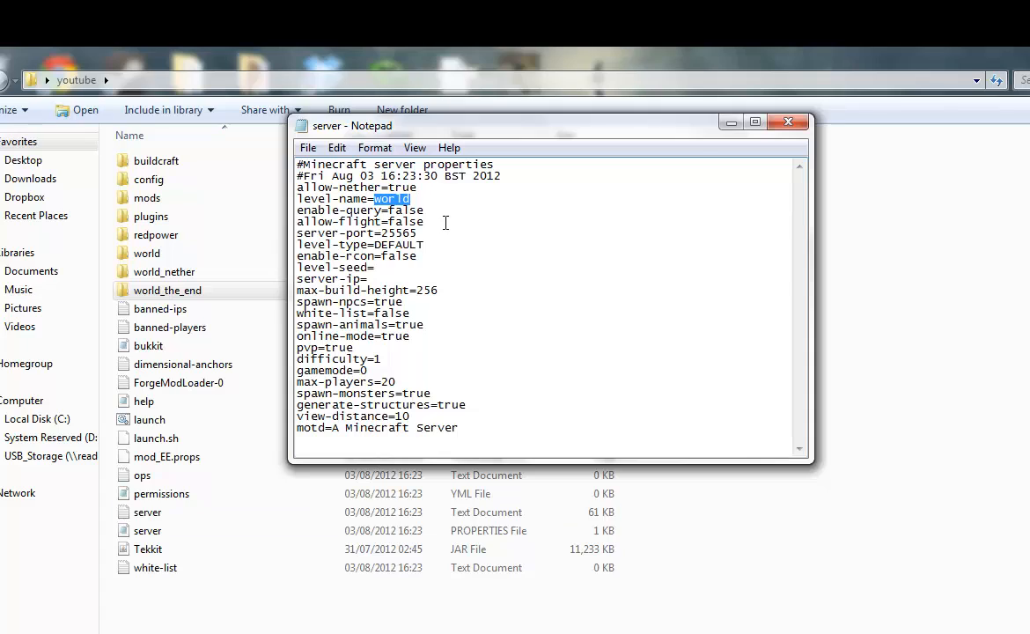
left_click_drag(424, 211, 309, 210)
left_click_drag(374, 199, 136, 201)
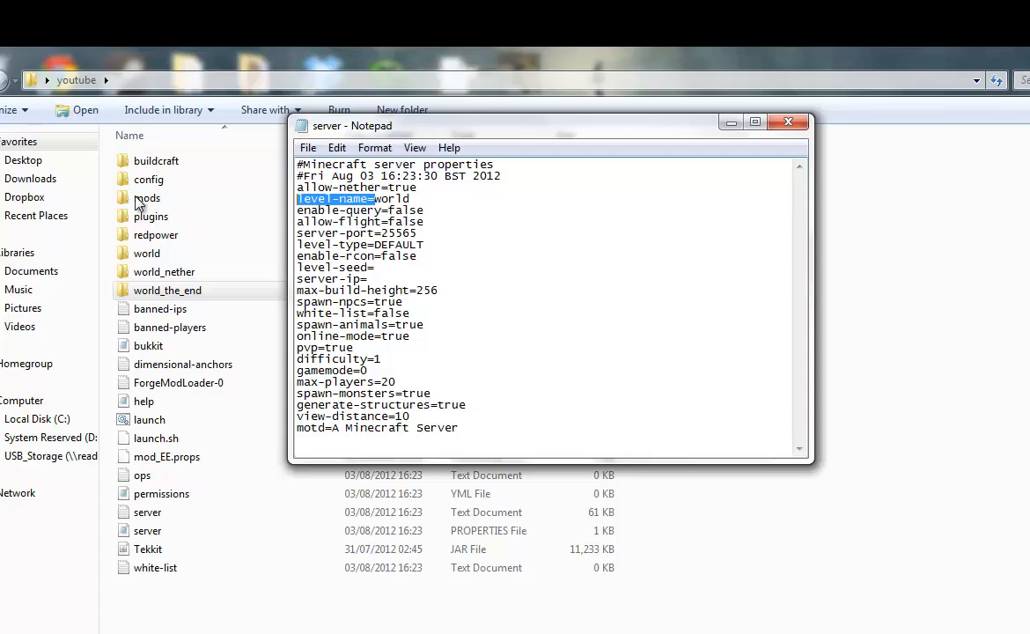
Step: Set allow-flight to true in the server properties
left_click(430, 222)
left_click_drag(429, 223, 387, 221)
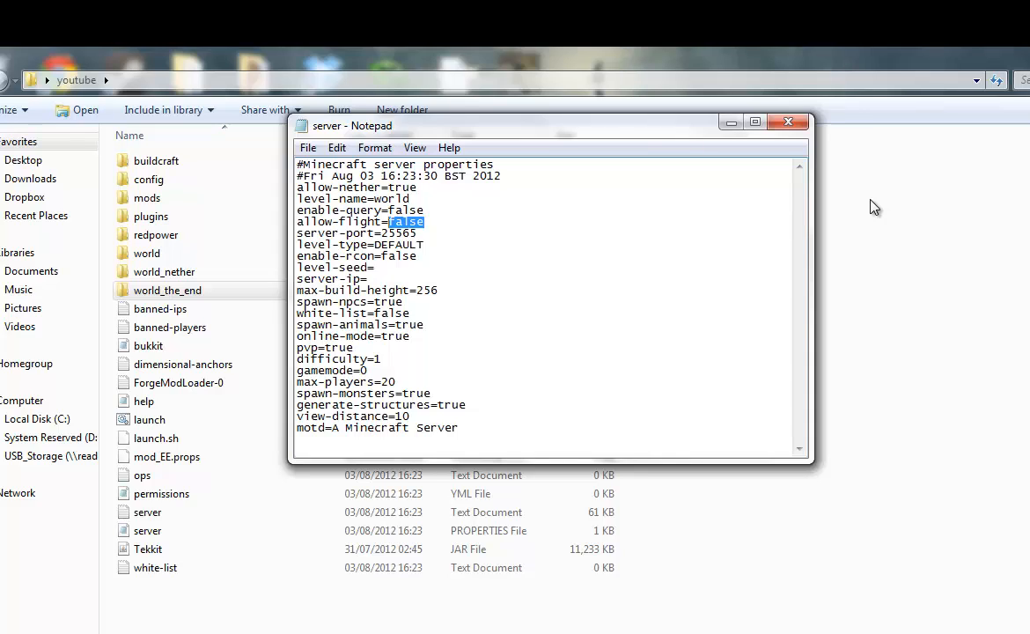
type("true")
Step: Review the server properties from server-port down to difficulty, including level-type, max-build-height, white-list, online-mode and pvp
left_click_drag(423, 244, 396, 234)
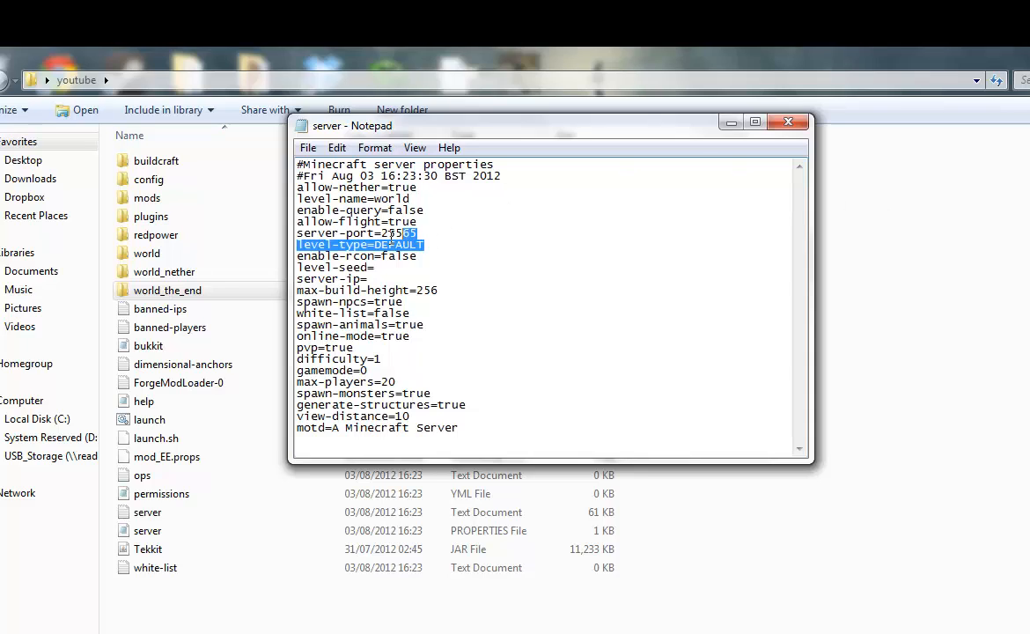
left_click_drag(456, 247, 422, 233)
left_click_drag(625, 254, 459, 256)
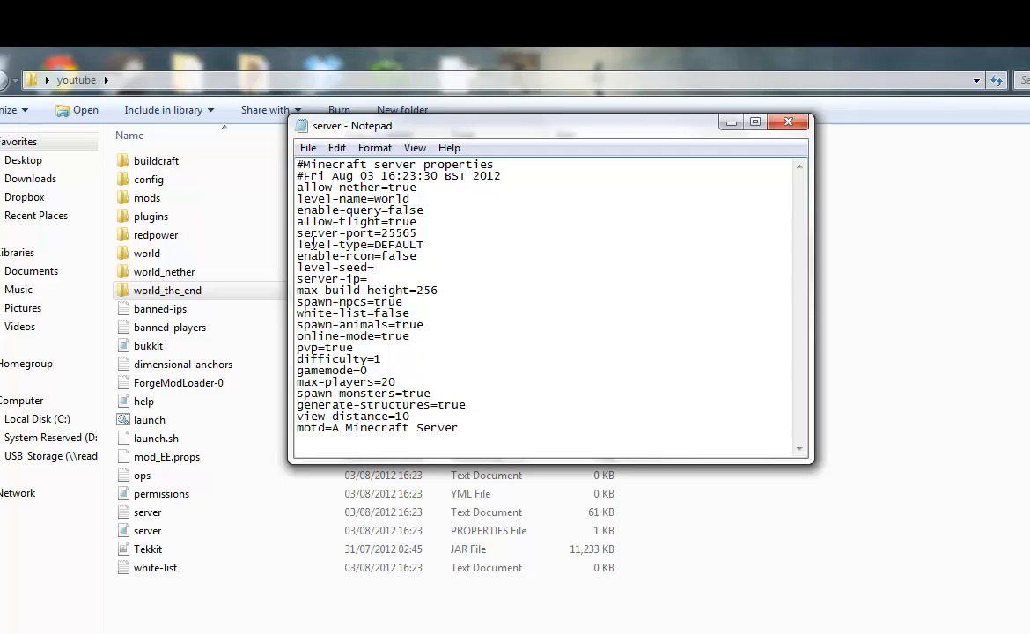
left_click(377, 264)
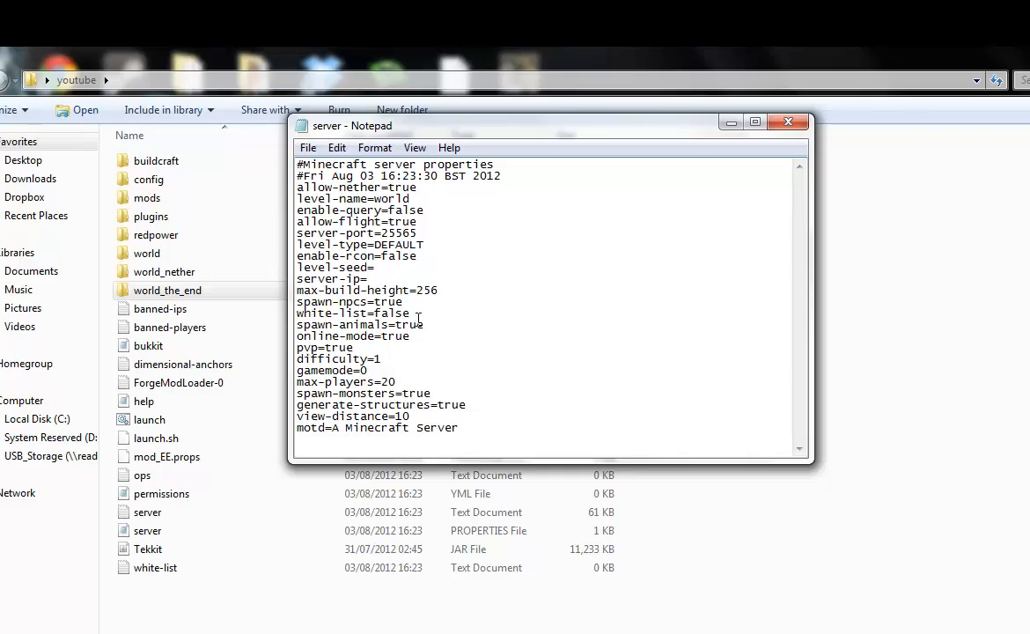
left_click_drag(438, 292, 493, 288)
left_click(476, 301)
key("ctrl+shift+Left")
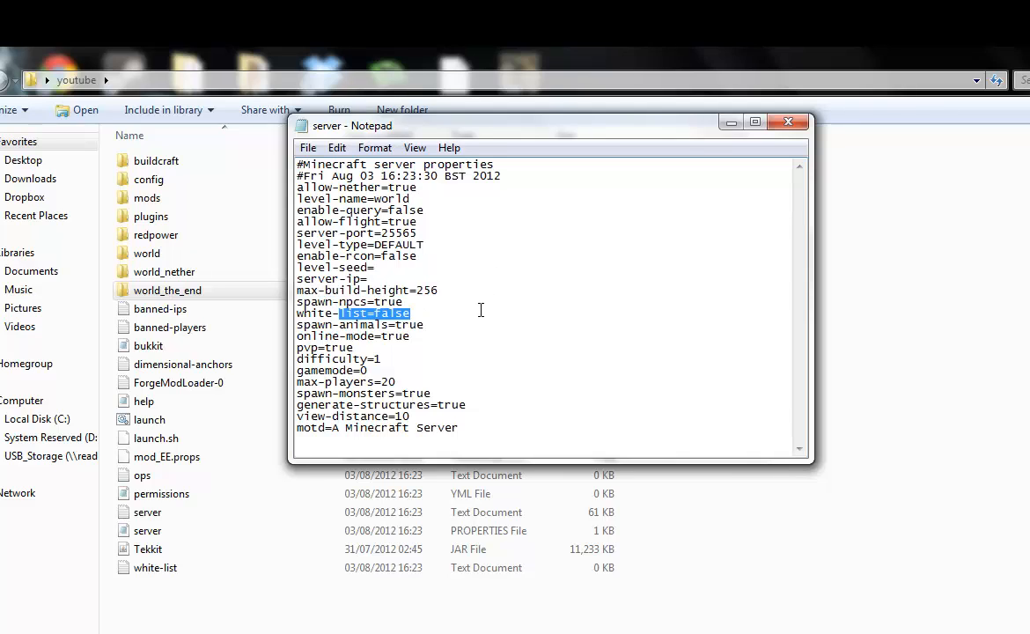
left_click(481, 310)
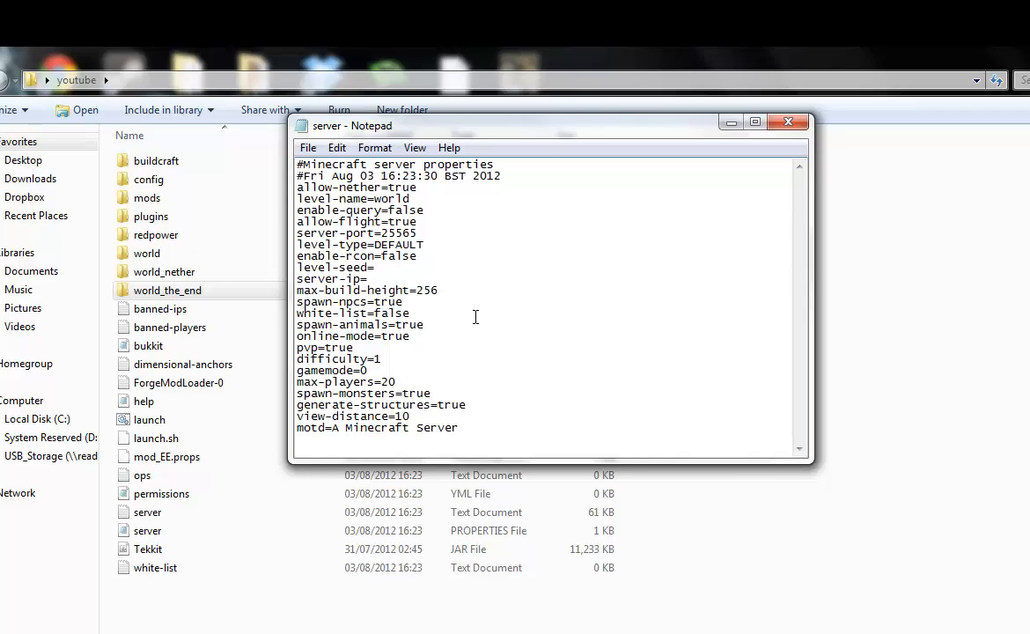
left_click_drag(476, 317, 448, 336)
left_click(457, 331)
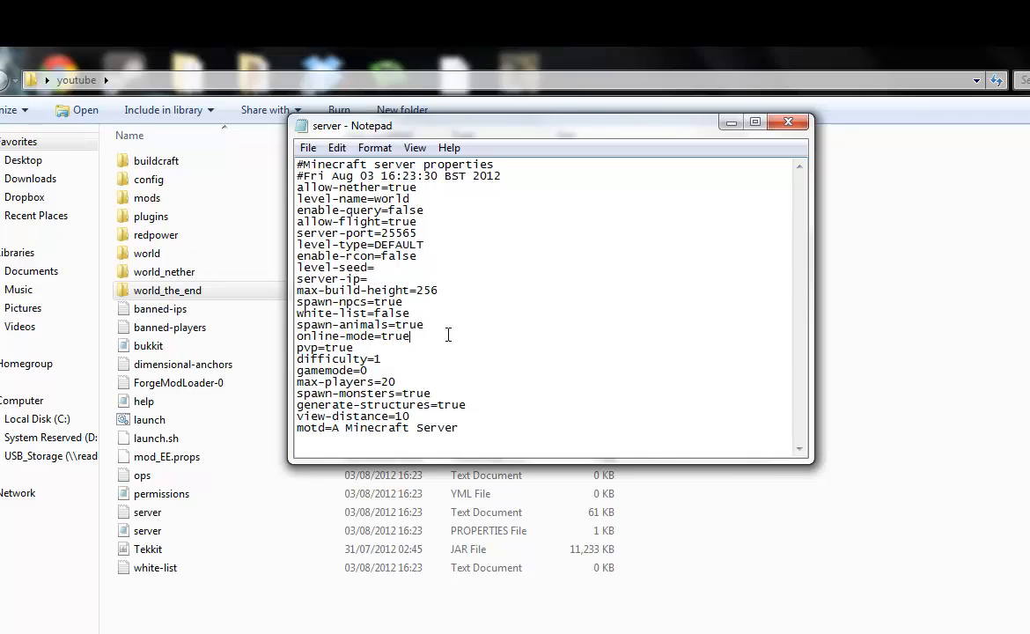
double_click(535, 336)
left_click(387, 347)
mouse_move(370, 346)
left_mouse_down()
mouse_move(288, 353)
mouse_move(385, 343)
left_mouse_up()
left_click(385, 344)
left_click_drag(376, 365, 380, 360)
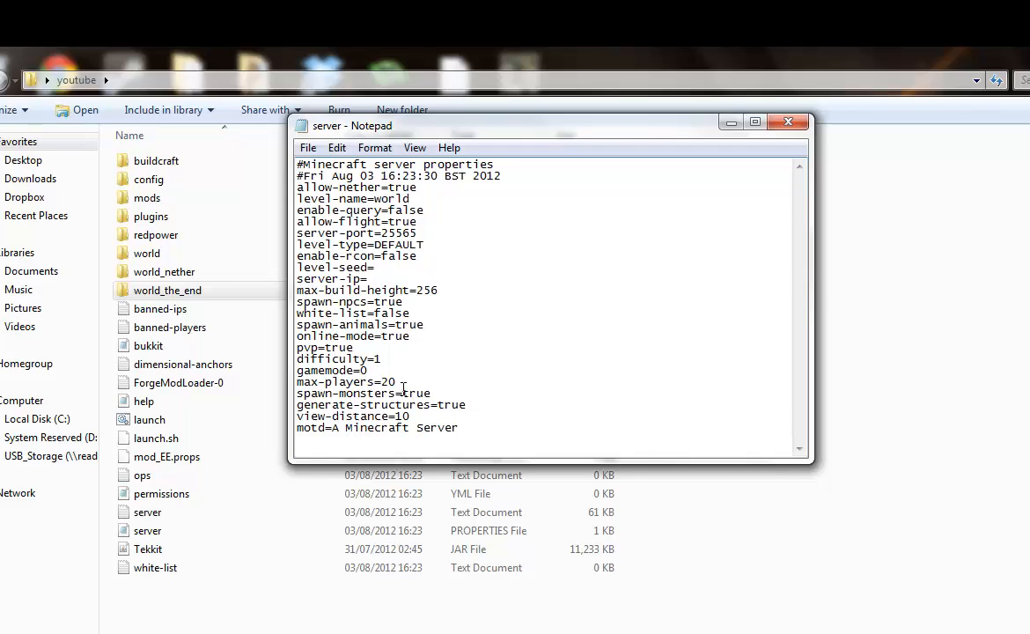
Step: Set max-players to 100 in the server properties
mouse_move(404, 390)
left_mouse_down()
mouse_move(370, 380)
mouse_move(398, 380)
mouse_move(386, 381)
left_mouse_up()
type("100")
left_click_drag(332, 416, 411, 416)
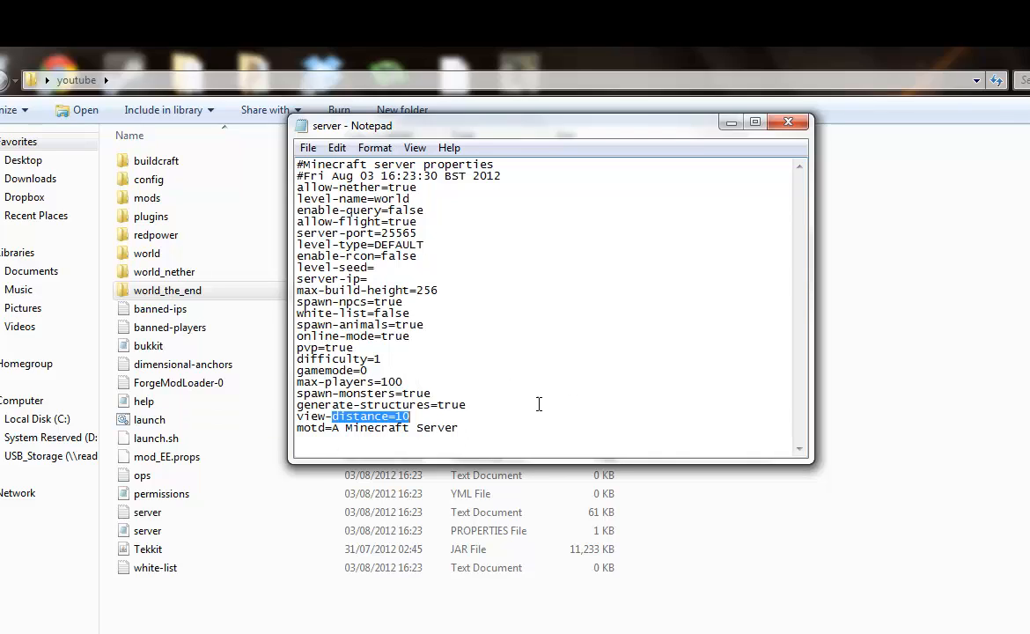
left_click(520, 381)
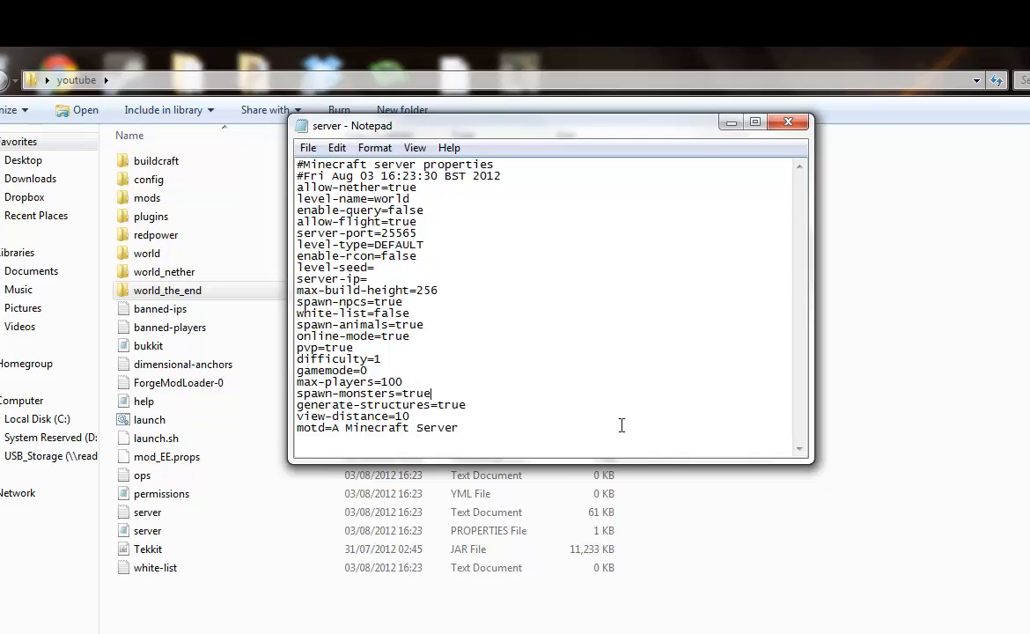
Step: Review the spawn-monsters, generate-structures and view-distance settings in the server properties
left_click_drag(486, 391, 368, 393)
left_click(531, 393)
left_click_drag(517, 414, 354, 417)
left_click(498, 396)
left_click(415, 416)
left_click(487, 410)
left_click(500, 421)
Step: Change the motd value to "the tekkit way of life is a good one"
mouse_move(463, 429)
left_mouse_down()
mouse_move(339, 433)
mouse_move(460, 429)
left_mouse_up()
left_click(343, 436)
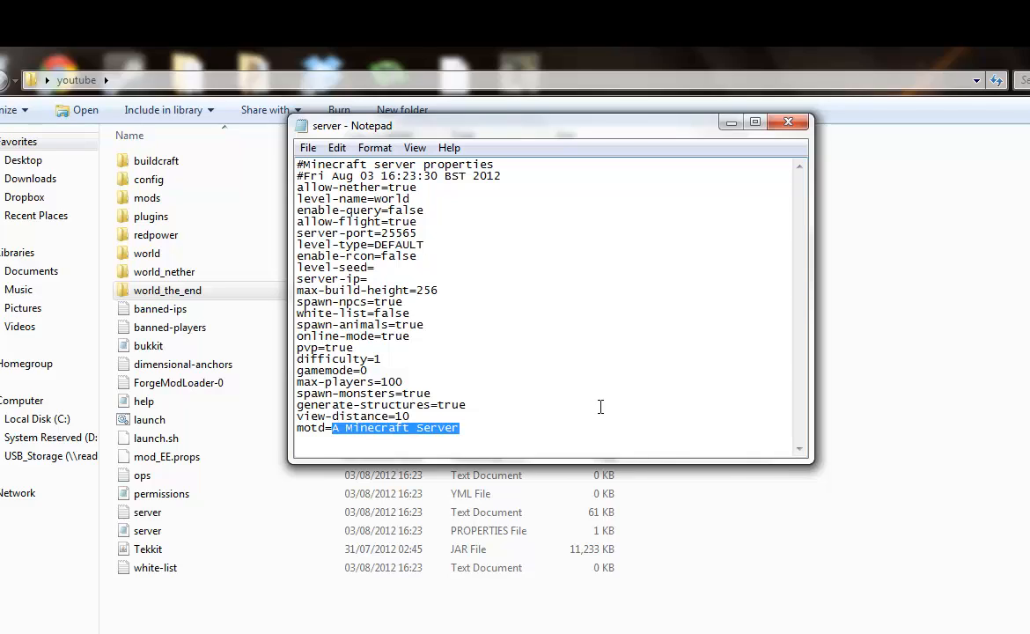
type("td=the tekkit way")
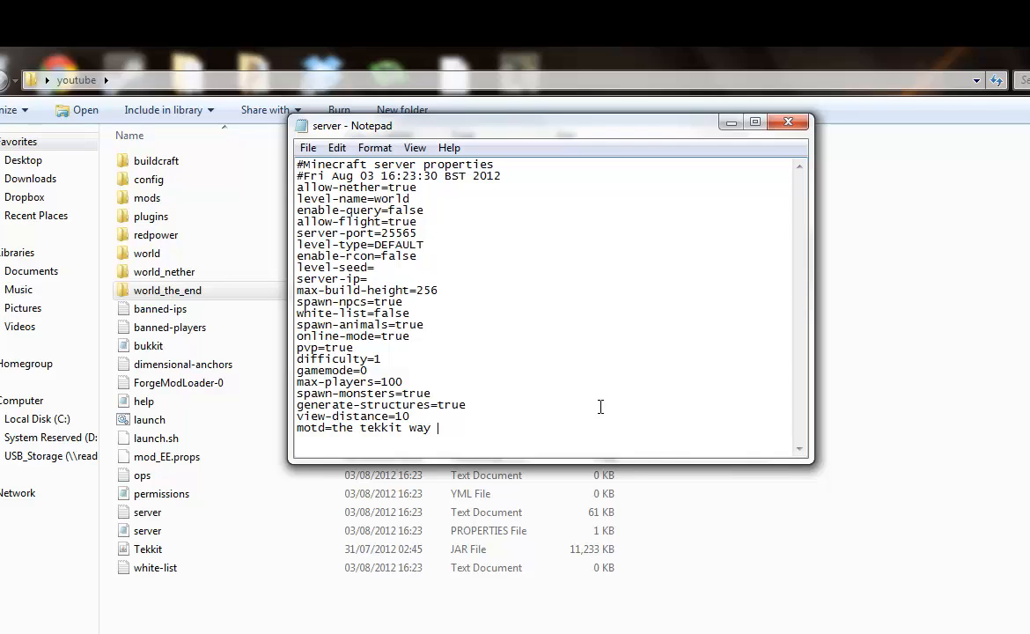
type(" of life is a good one")
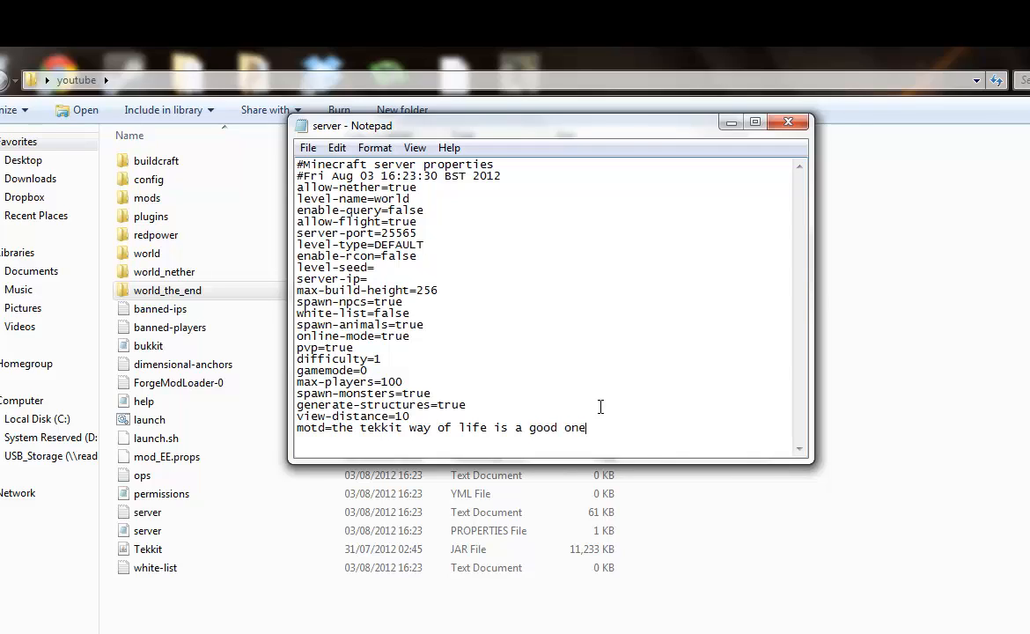
Step: Save the edited server properties file and close it
left_click(308, 148)
left_click(352, 206)
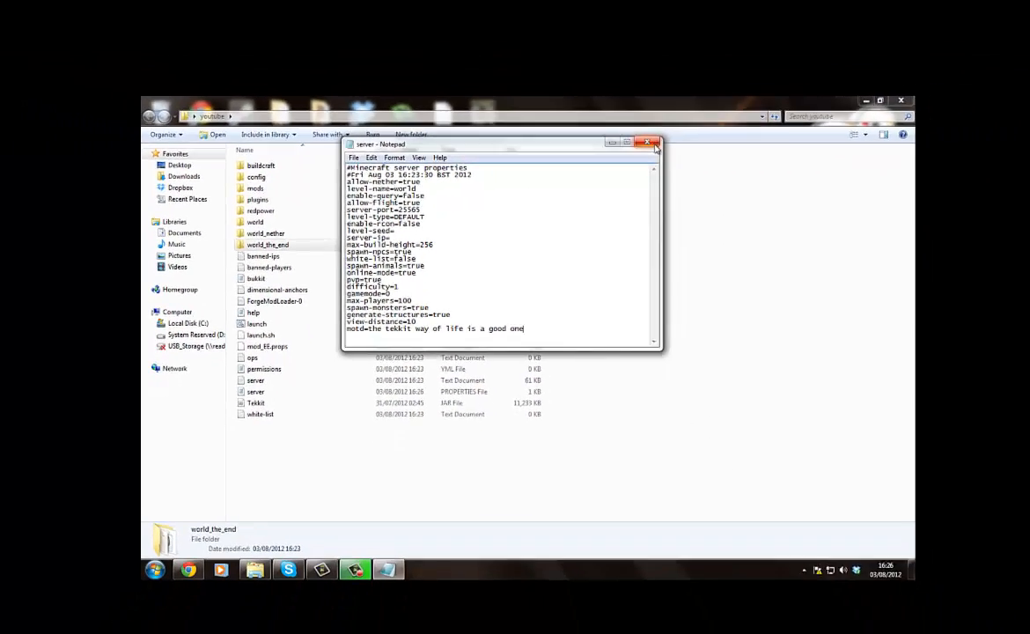
left_click(788, 122)
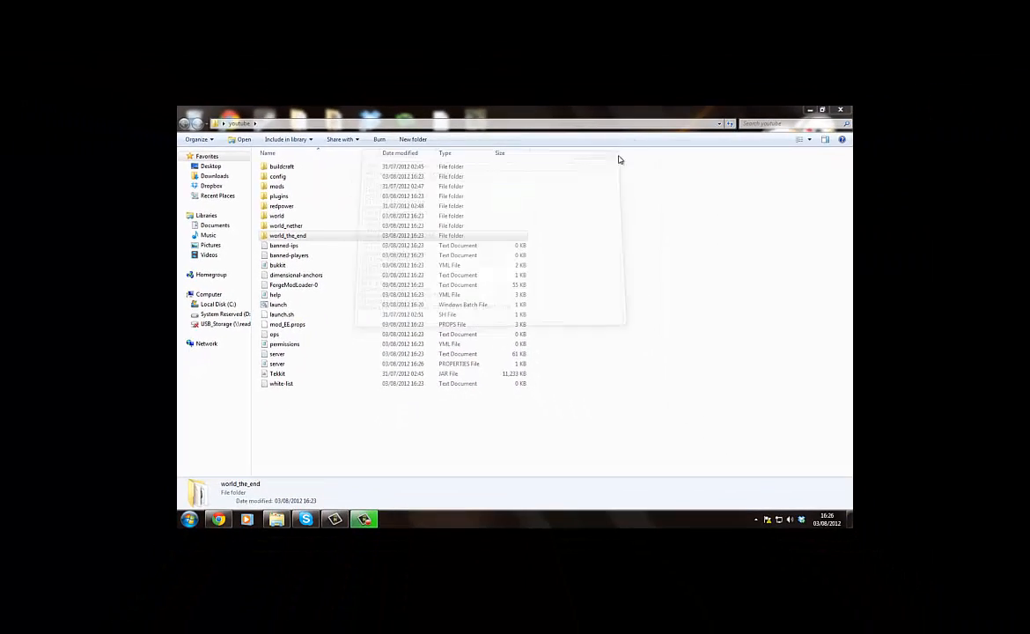
Step: Show the youtube server's plugins folder and the existing tekkit server's plugins folder side by side
double_click(318, 197)
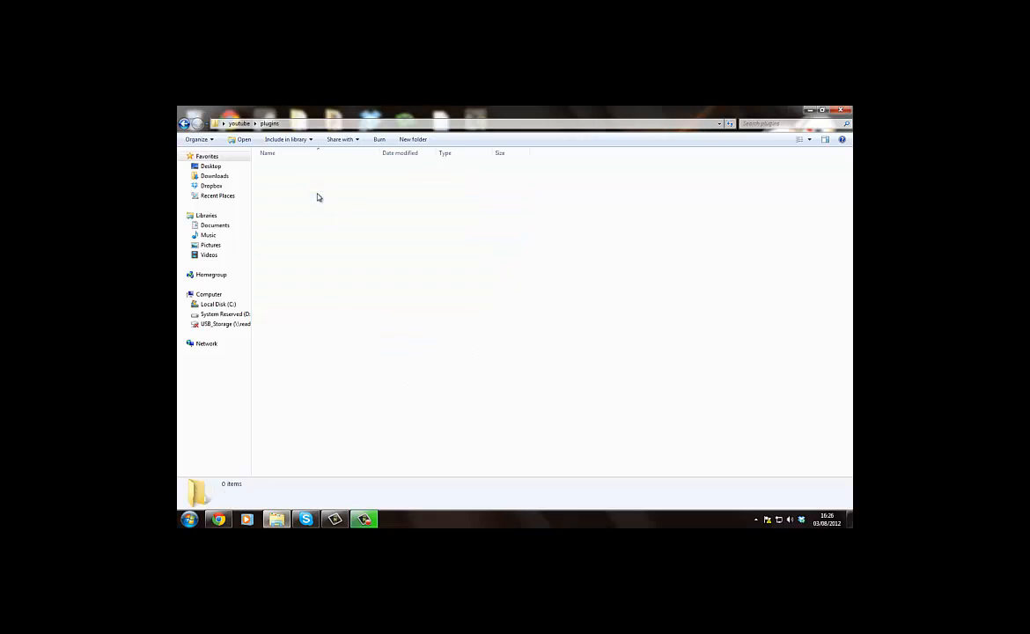
left_click_drag(303, 114, 851, 144)
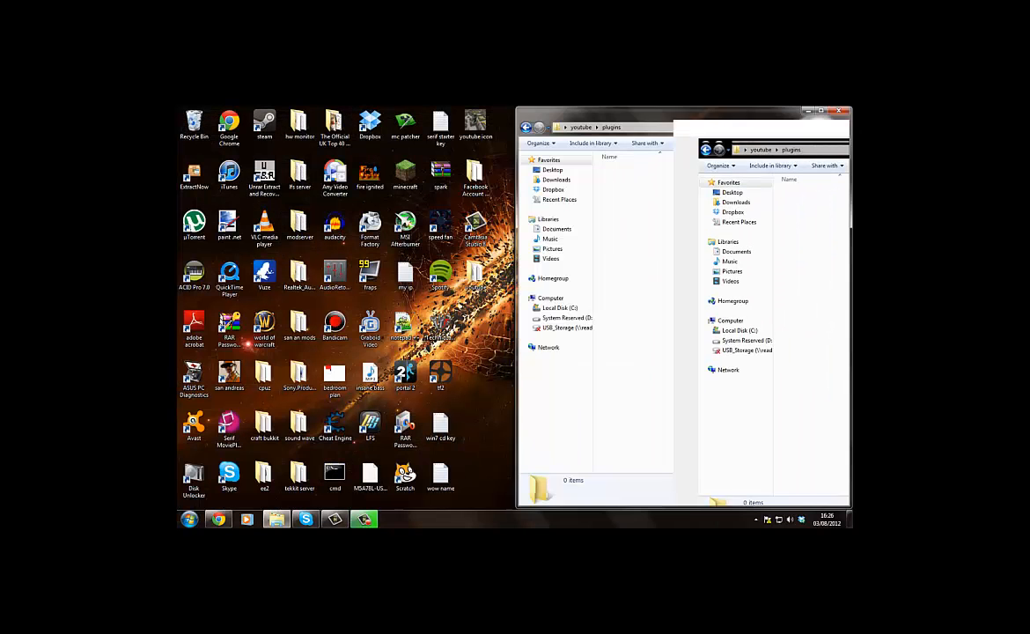
double_click(299, 475)
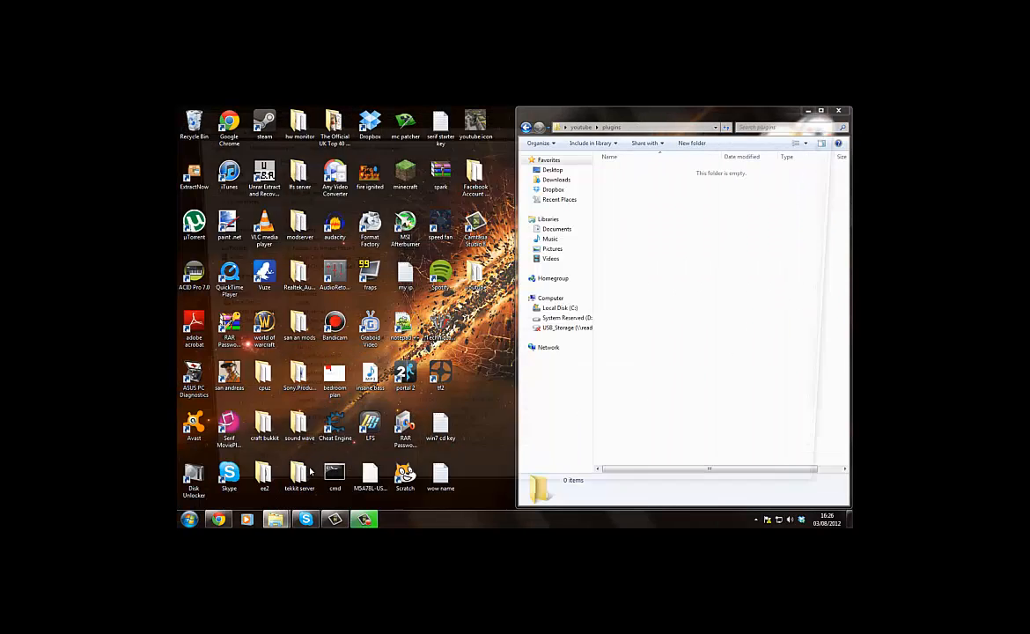
left_click_drag(375, 123, 179, 123)
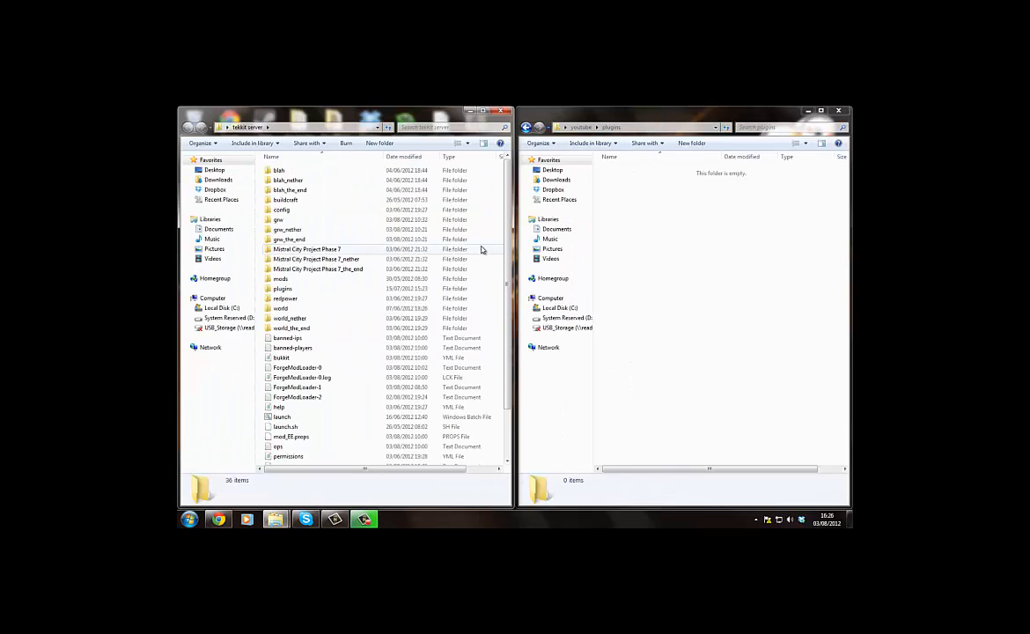
double_click(286, 289)
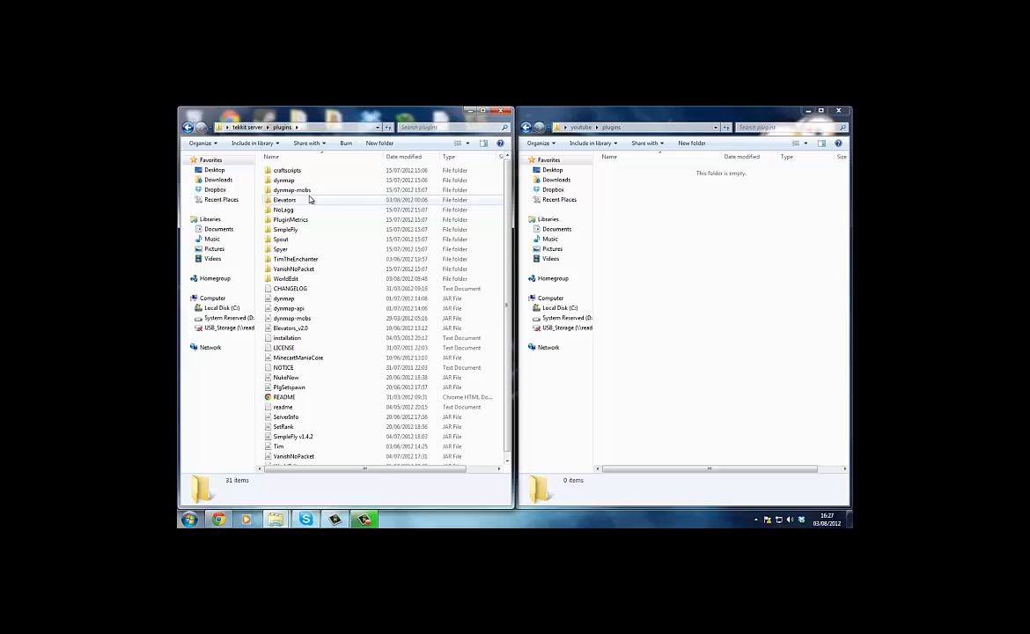
Step: Copy the files from the dynmap JAR through the WorldEdit JAR from the tekkit server plugins folder into the youtube plugins folder
left_click(321, 299)
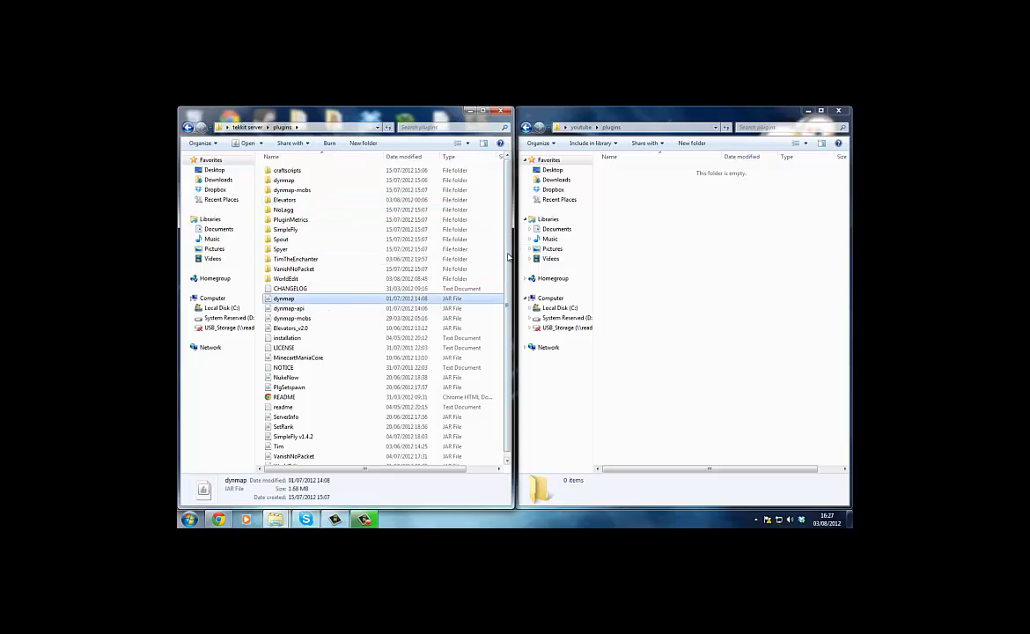
left_click_drag(508, 256, 507, 282)
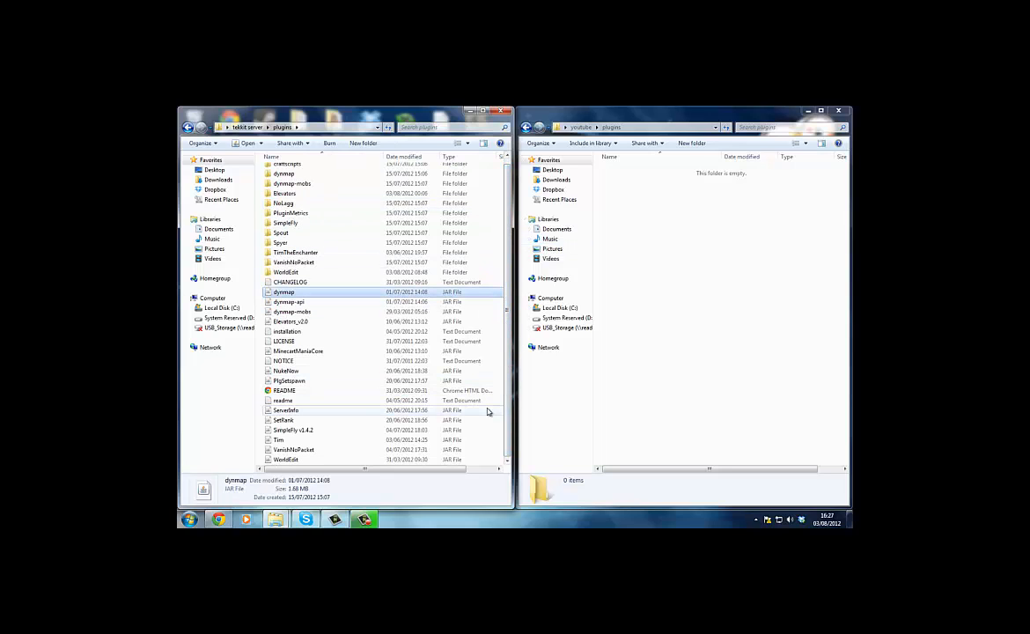
left_click(311, 461, "shift")
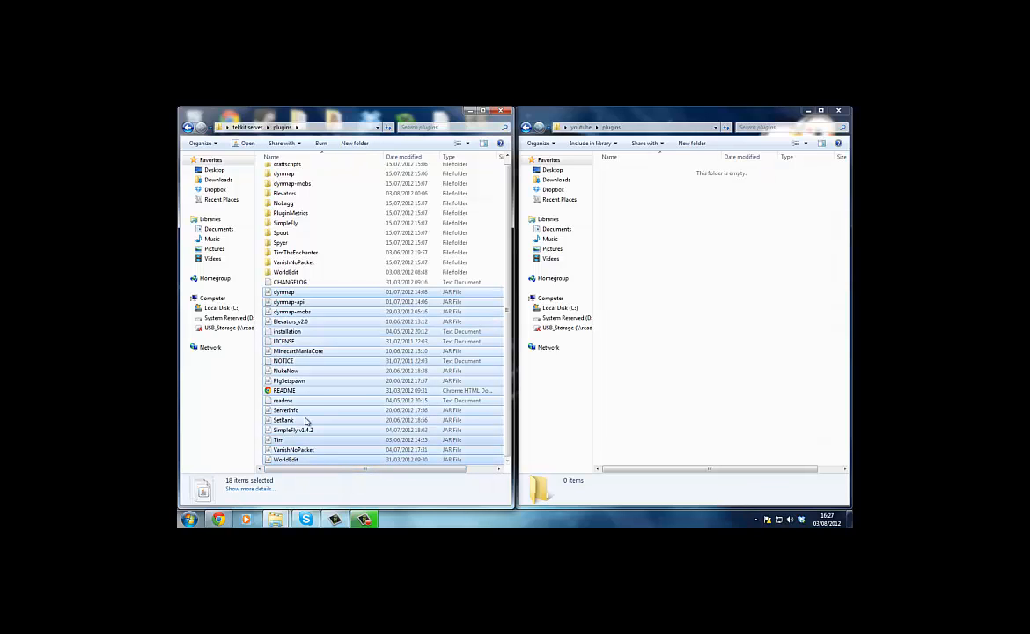
right_click(298, 391)
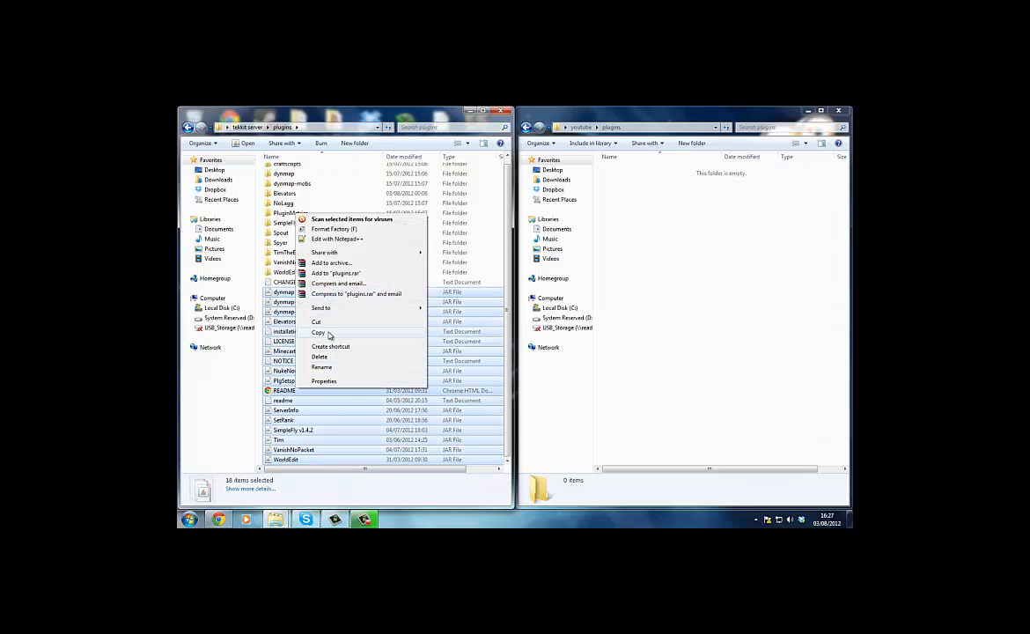
left_click(328, 333)
right_click(672, 306)
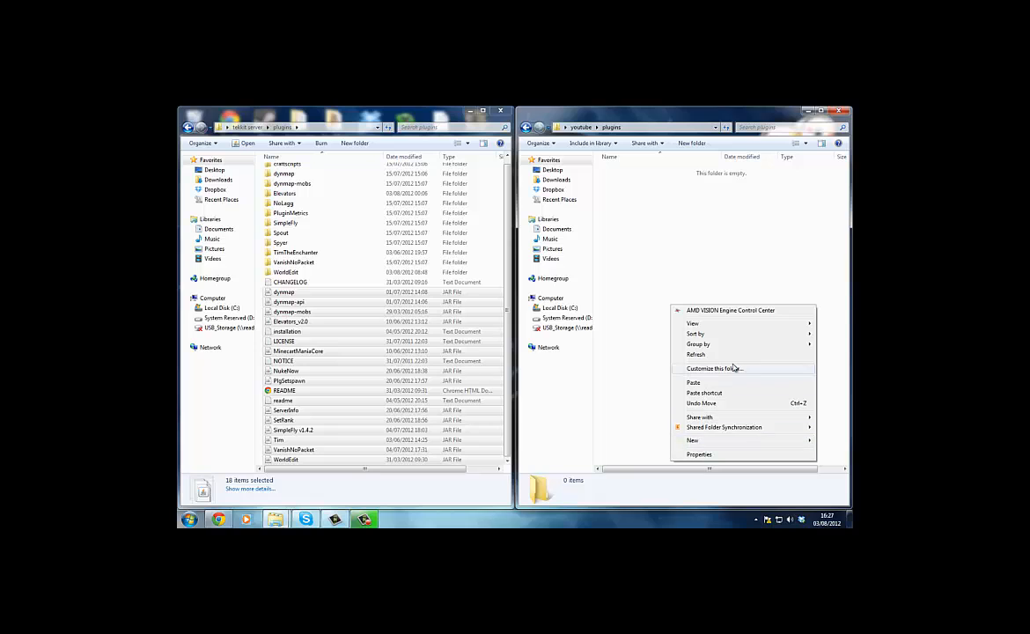
left_click(694, 383)
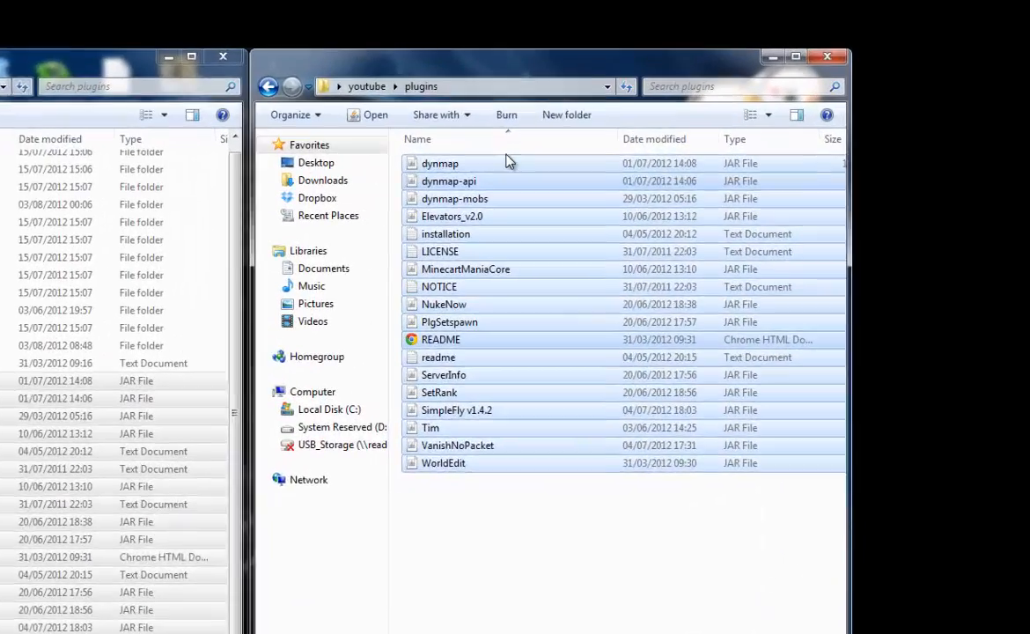
left_click(588, 233)
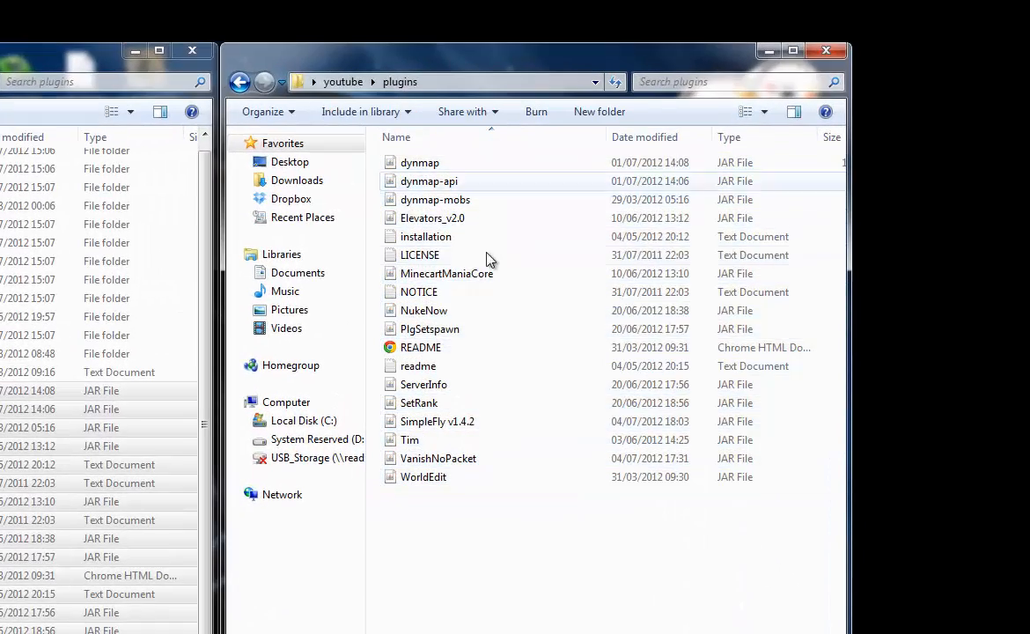
Step: Delete the VanishNoPacket JAR from both plugins folders and close the folder windows
left_click(464, 458)
key("Delete")
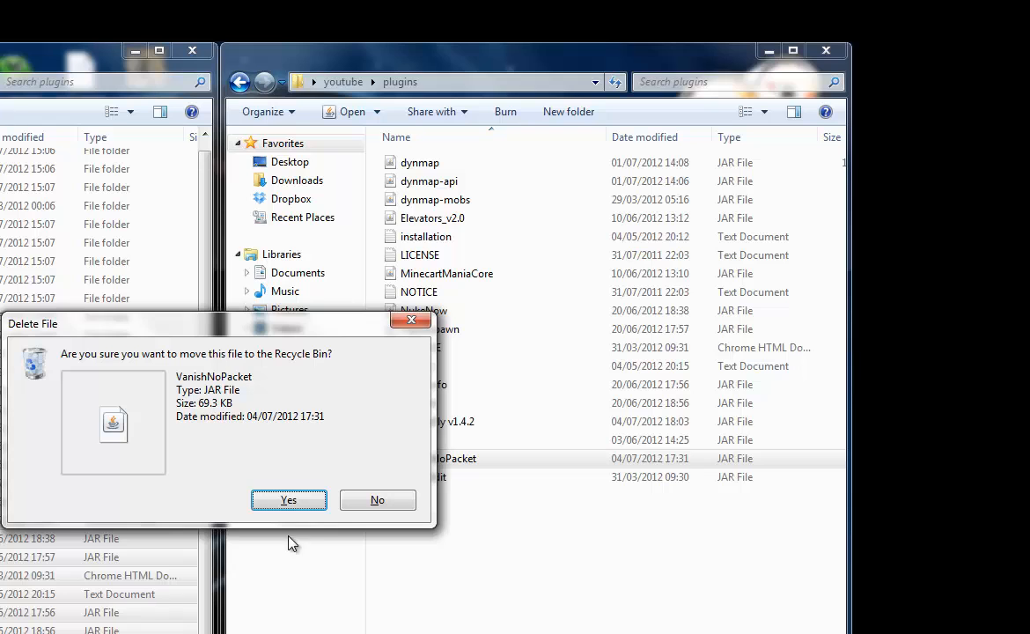
left_click(284, 502)
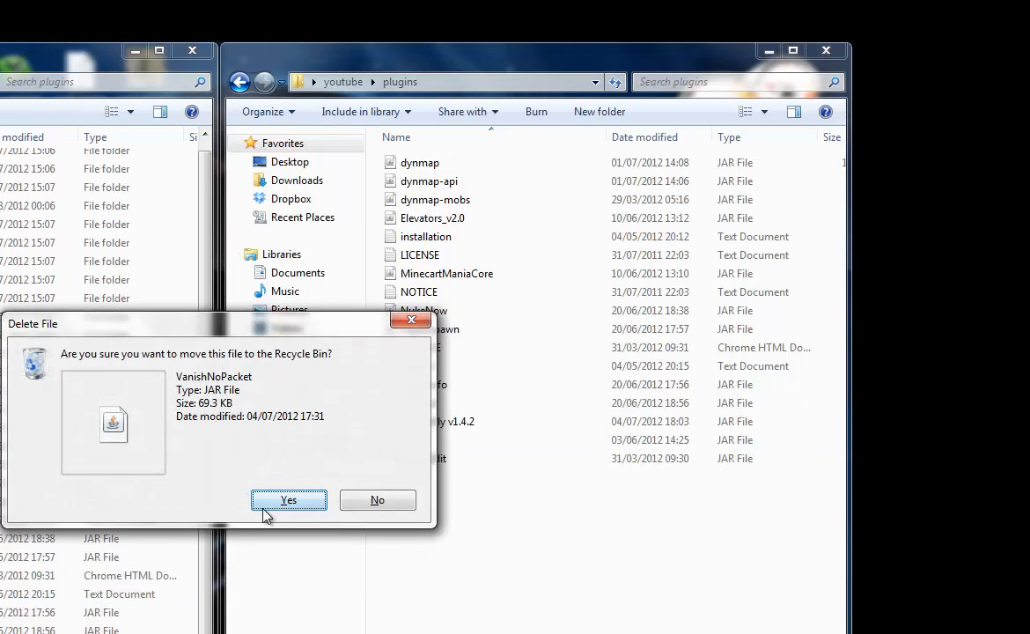
left_click(267, 513)
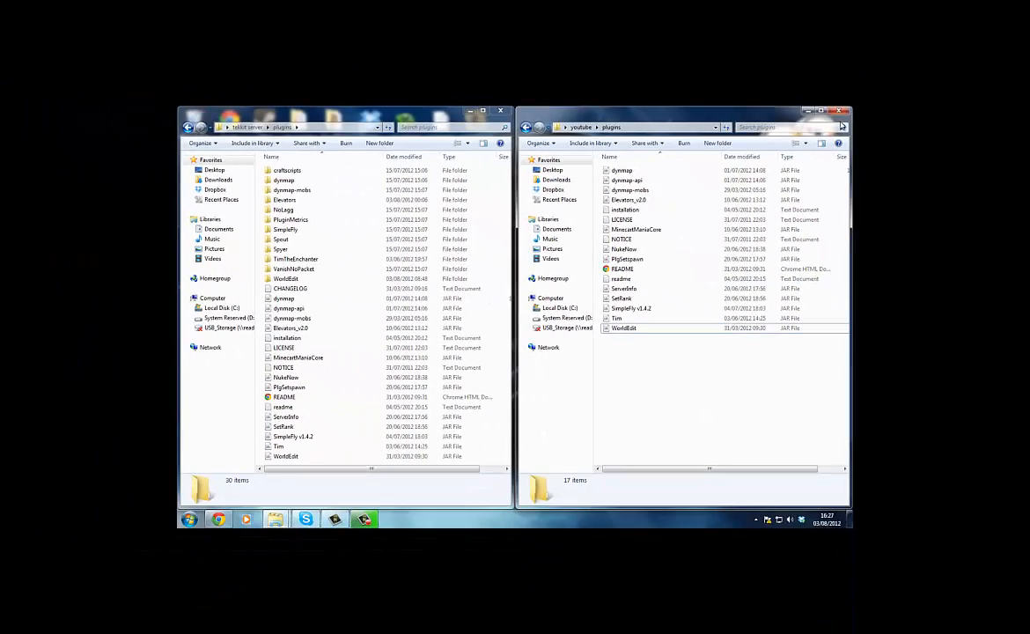
left_click(840, 112)
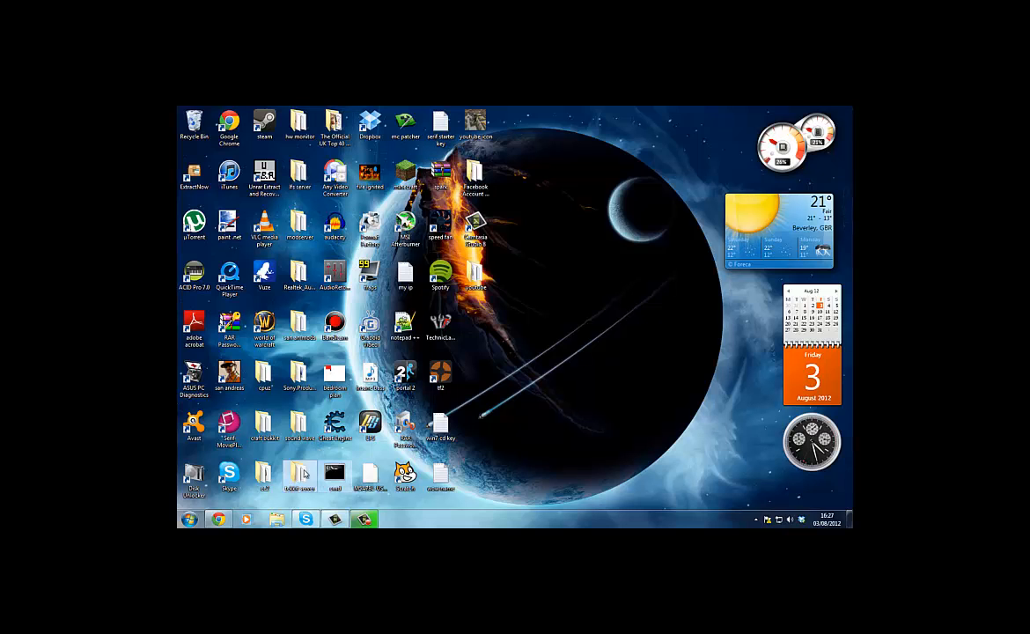
Step: Start the server with the launch batch file in the youtube folder and give the owner's Minecraft username operator status
double_click(300, 474)
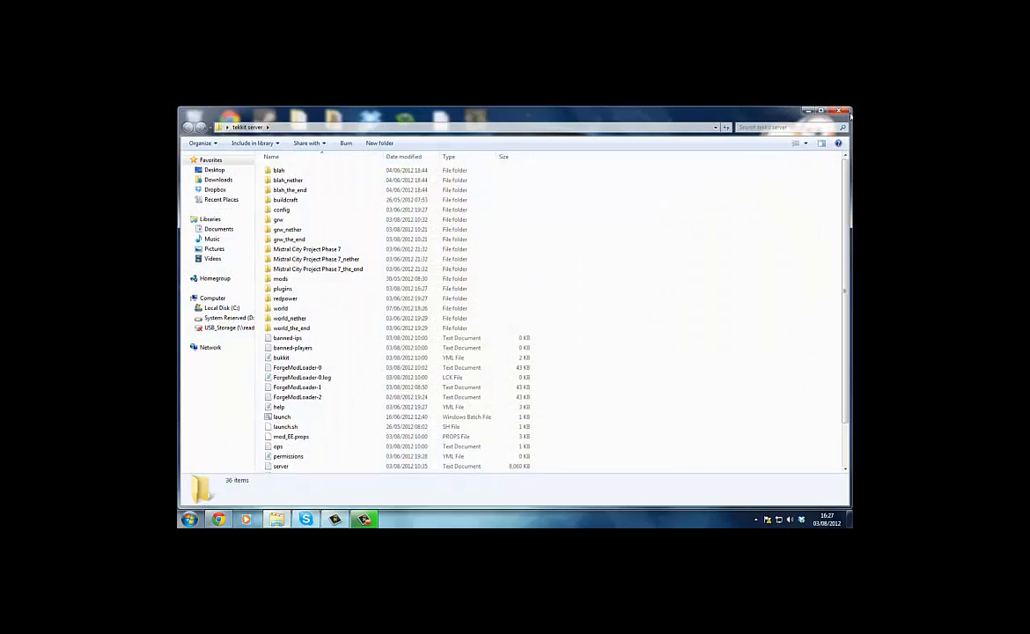
left_click(846, 112)
double_click(475, 271)
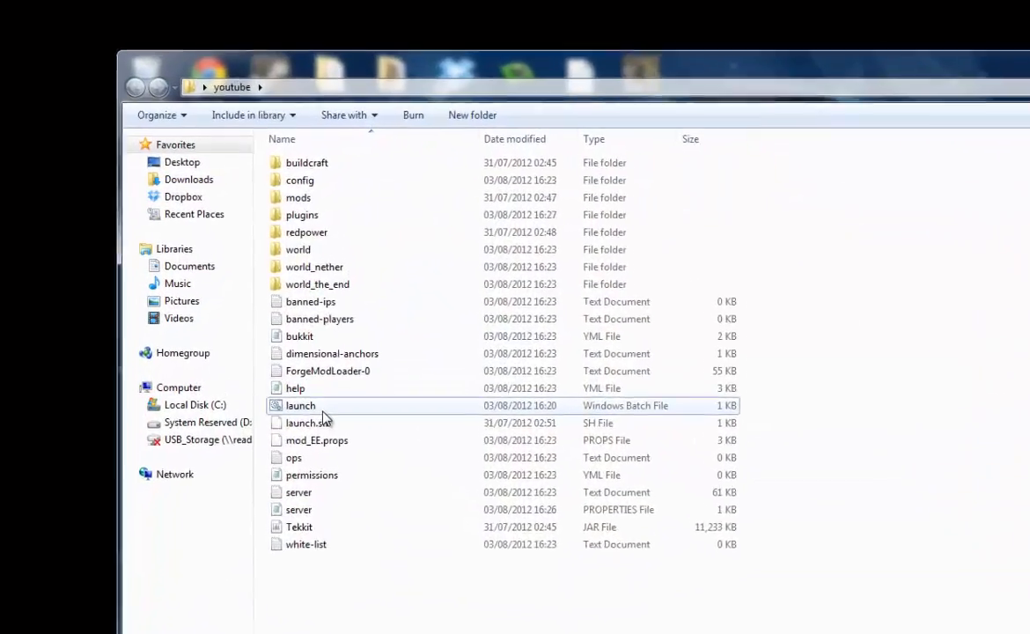
double_click(322, 409)
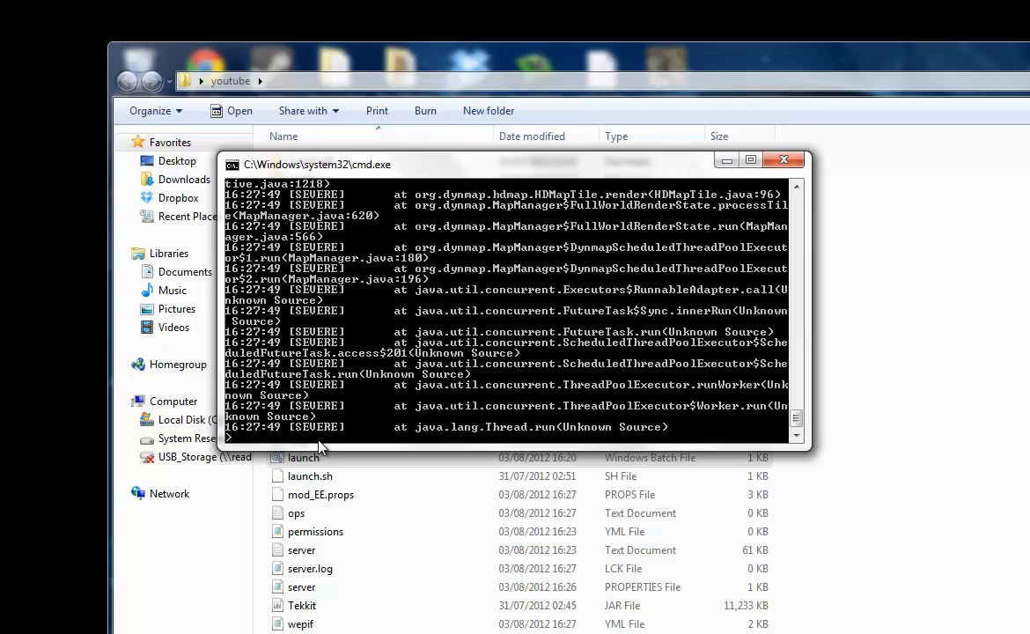
type("op jjr2000")
key("Return")
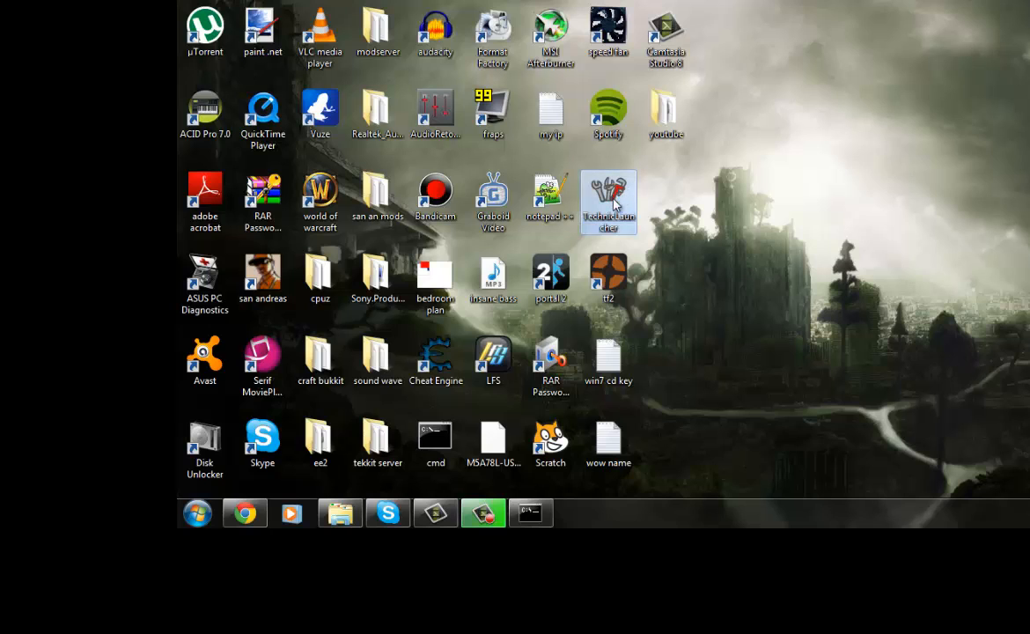
Step: Open the Technic Launcher and set its memory allocation to 4 GB in the launcher settings
double_click(614, 201)
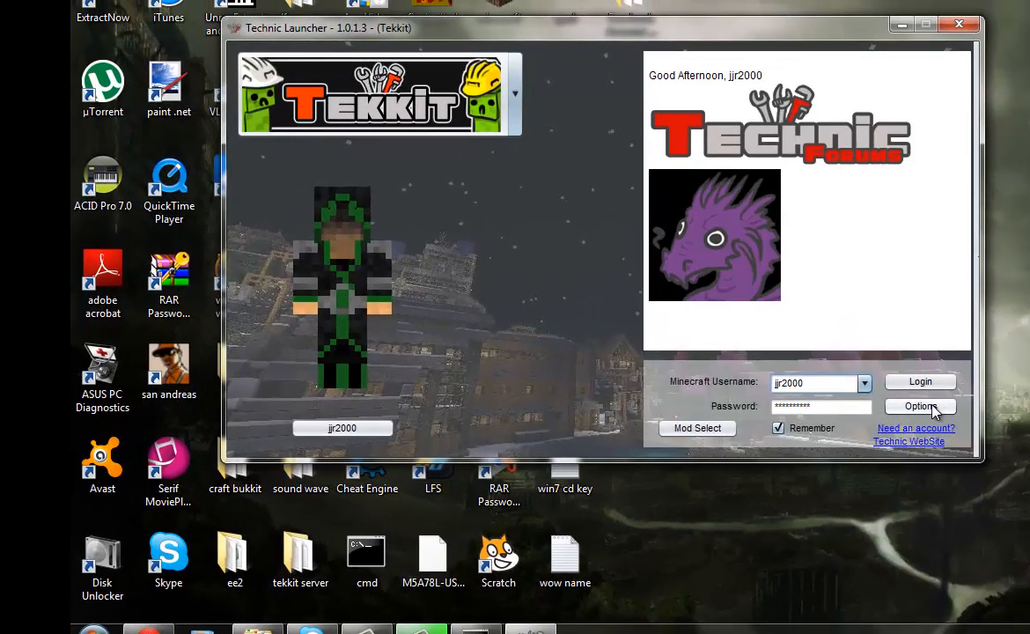
left_click(922, 407)
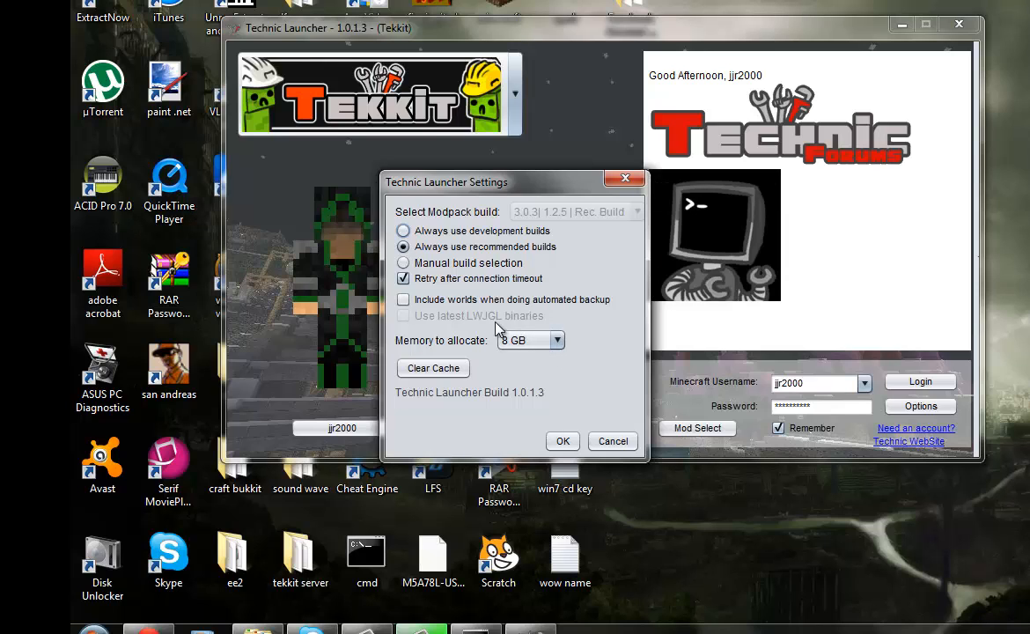
left_click(555, 340)
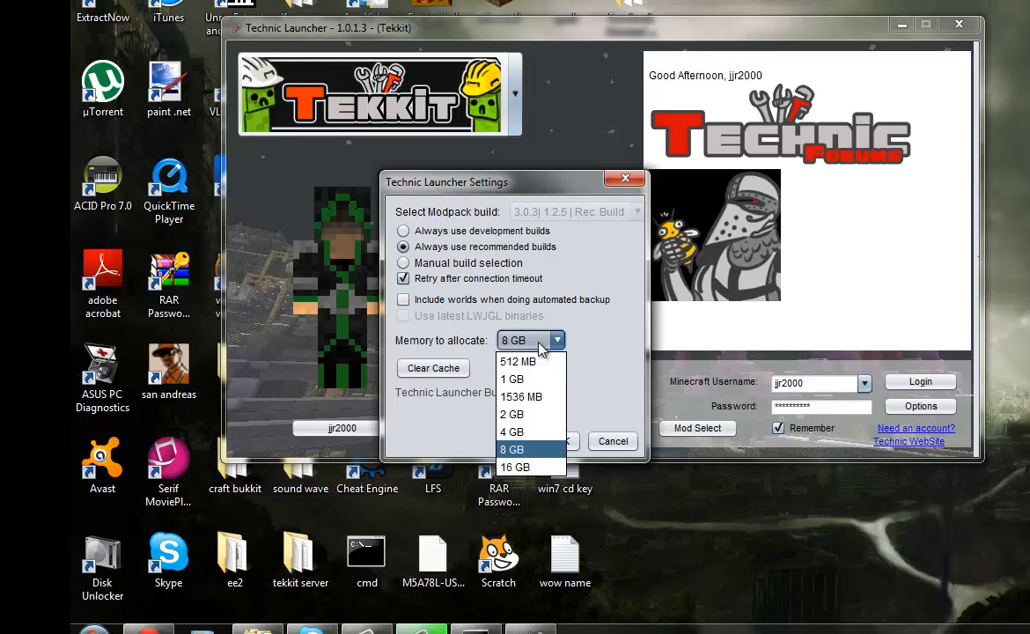
left_click(540, 432)
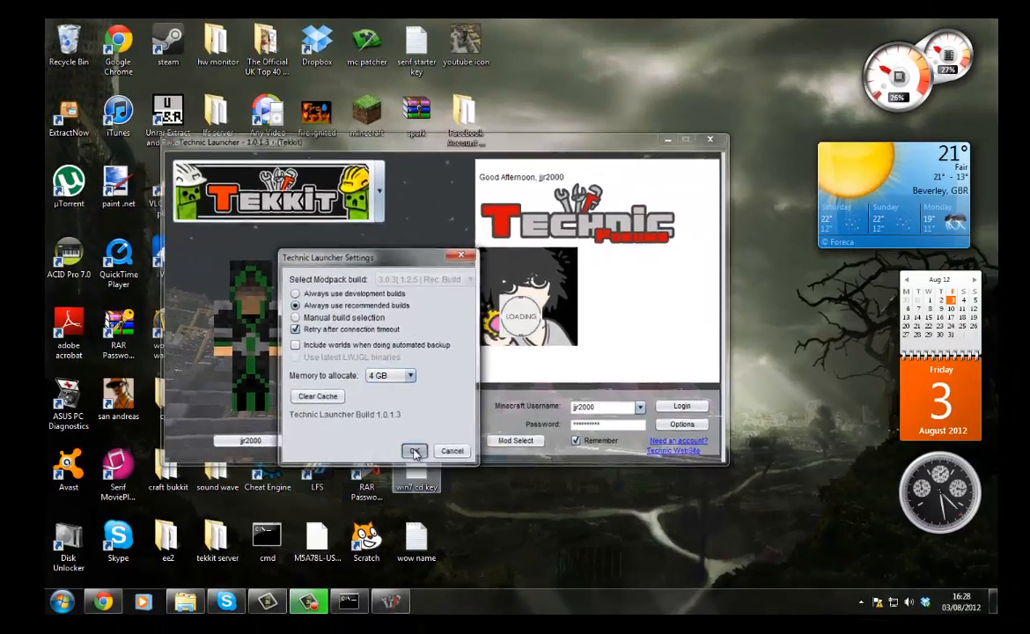
left_click(415, 452)
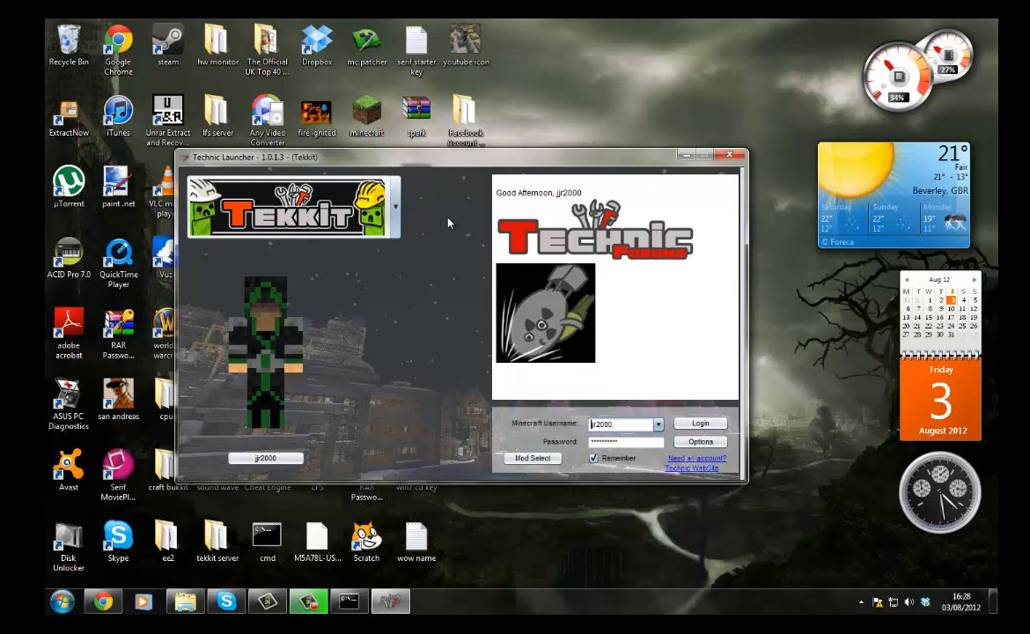
Step: Check the modpack list, keep Tekkit selected and log in with the remembered account to start the game
left_click(396, 210)
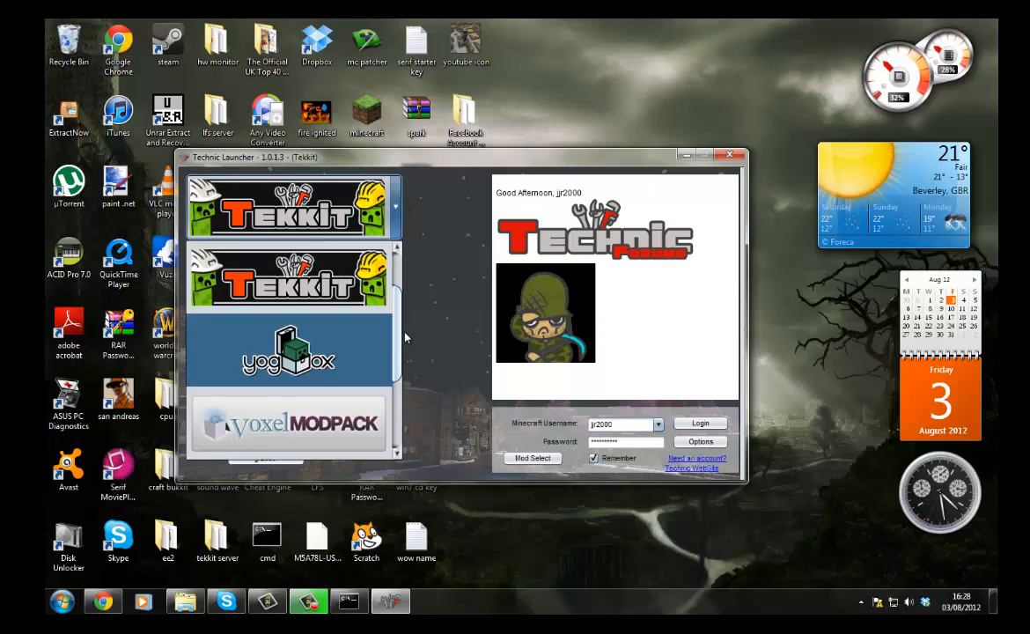
left_click(449, 283)
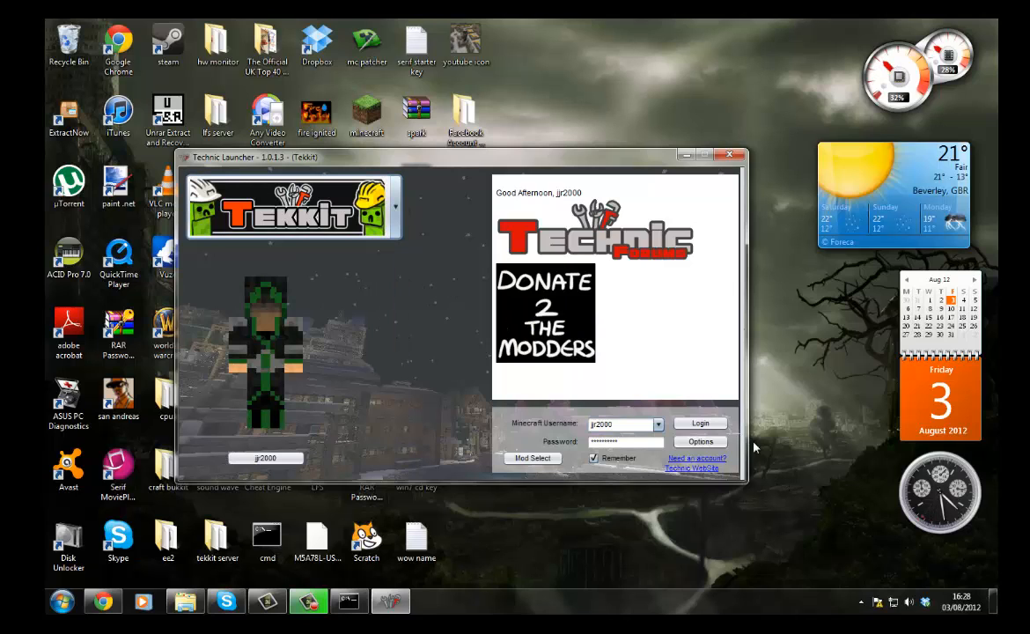
left_click(715, 431)
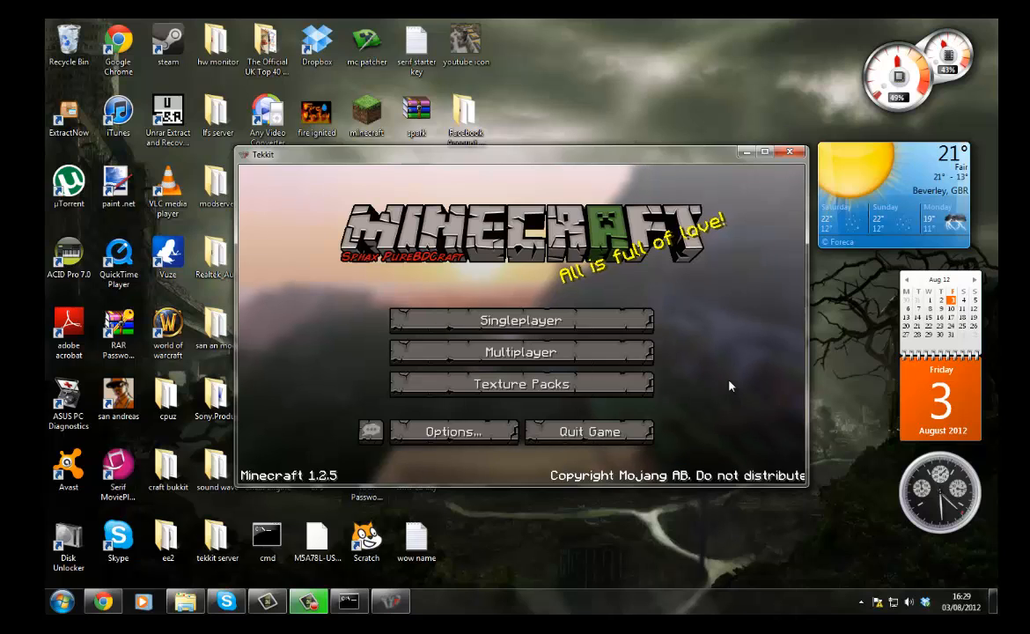
Step: Try to join "my server" from the multiplayer list, return to the title screen and close the game
left_click(485, 360)
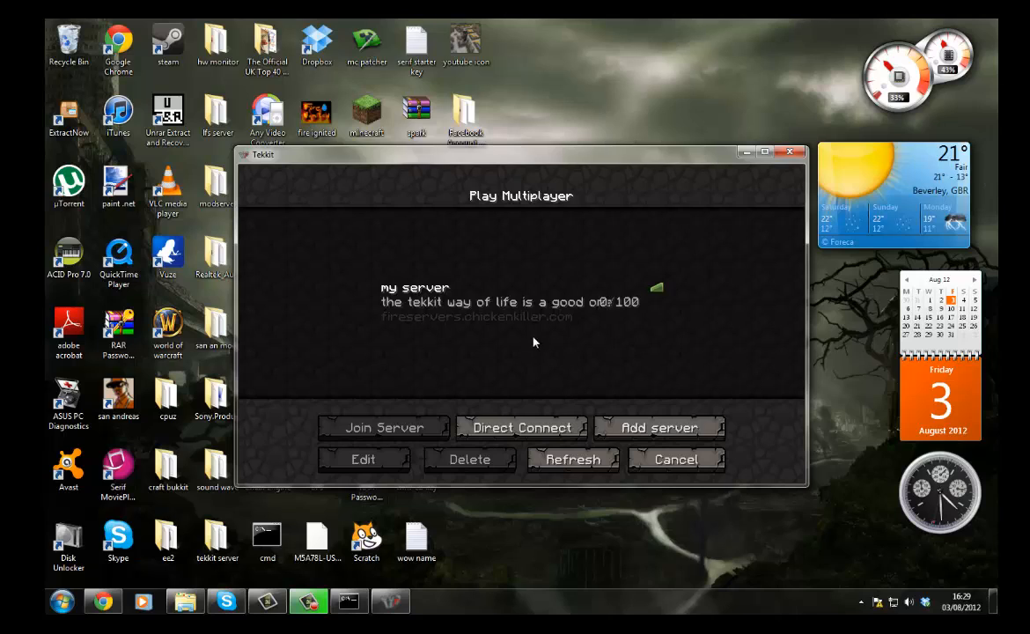
left_click(519, 316)
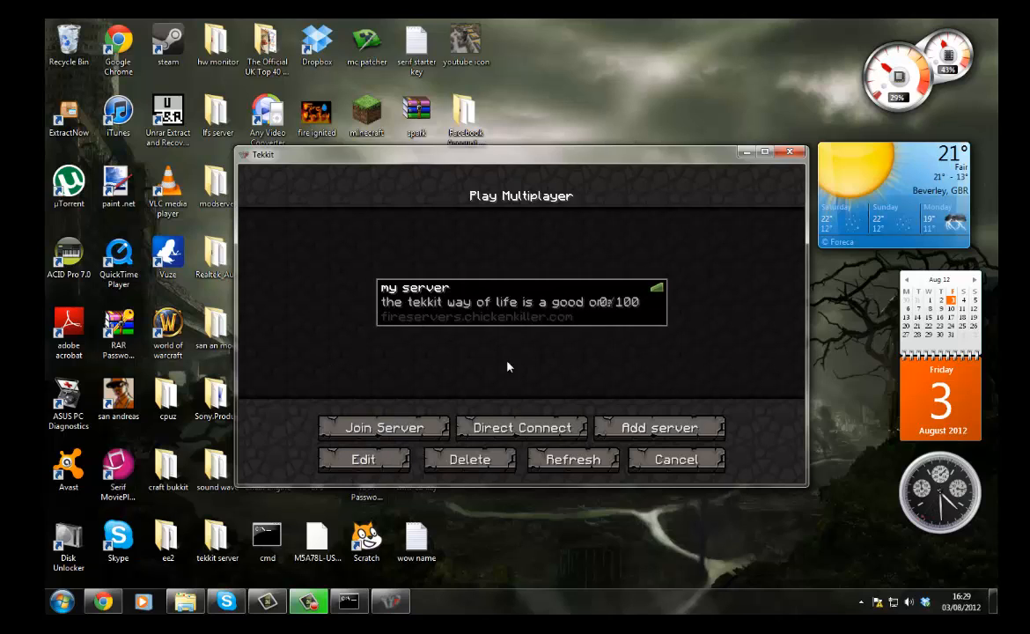
left_click(402, 427)
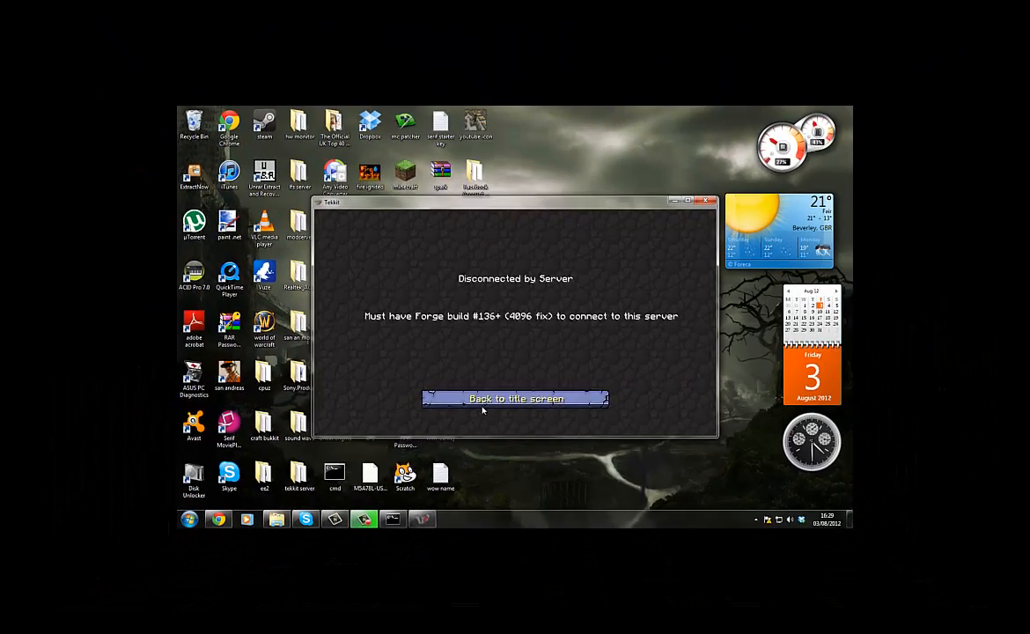
left_click(475, 438)
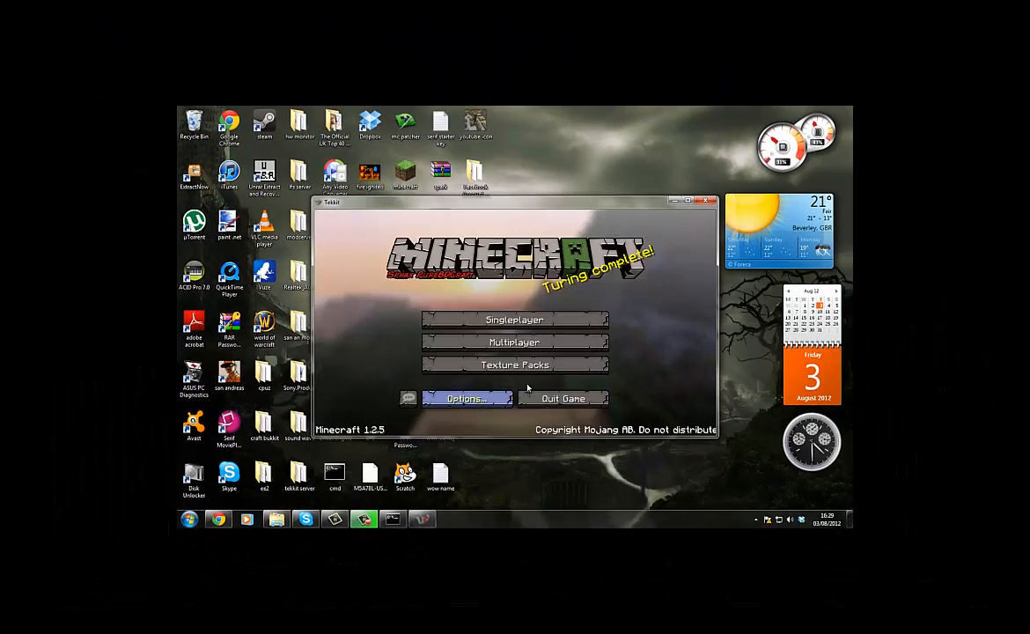
left_click(705, 202)
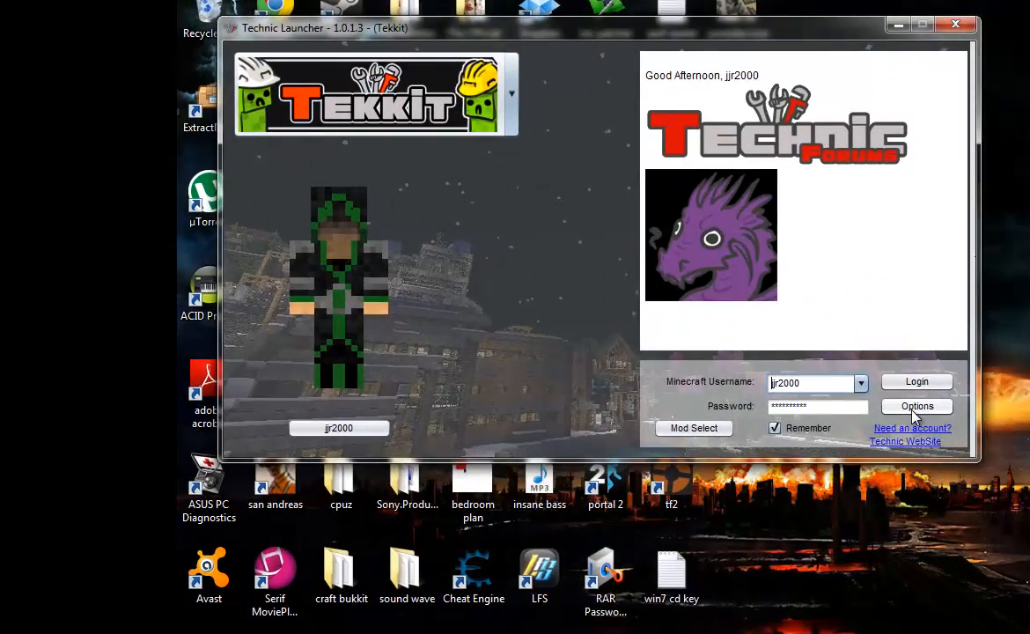
Step: Change the launcher settings to manual build selection with modpack build 3.1.2 | 1.2.5 | Latest and save them
left_click(629, 347)
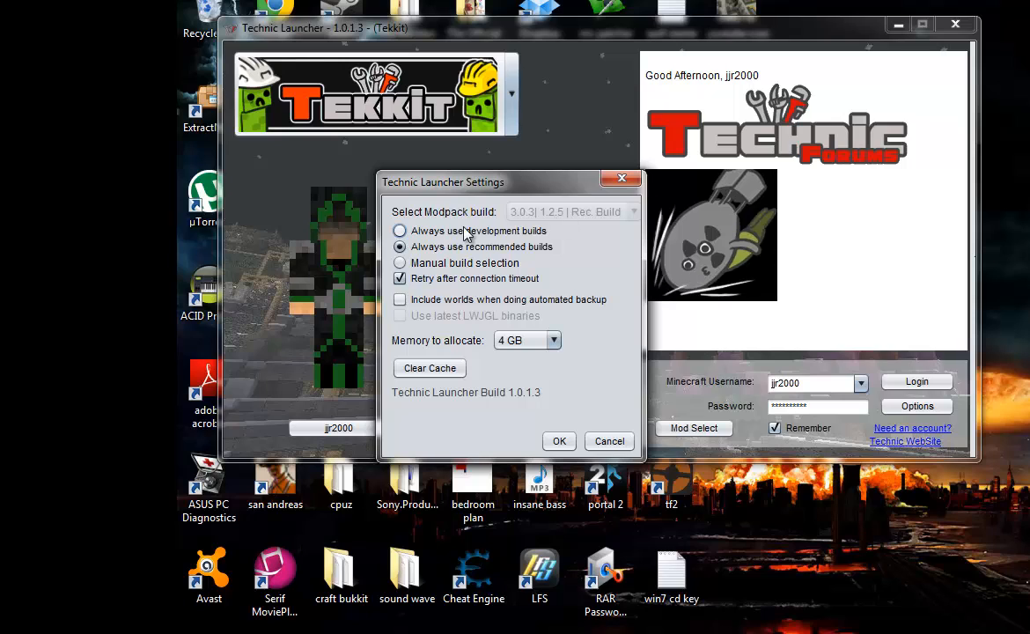
left_click(428, 267)
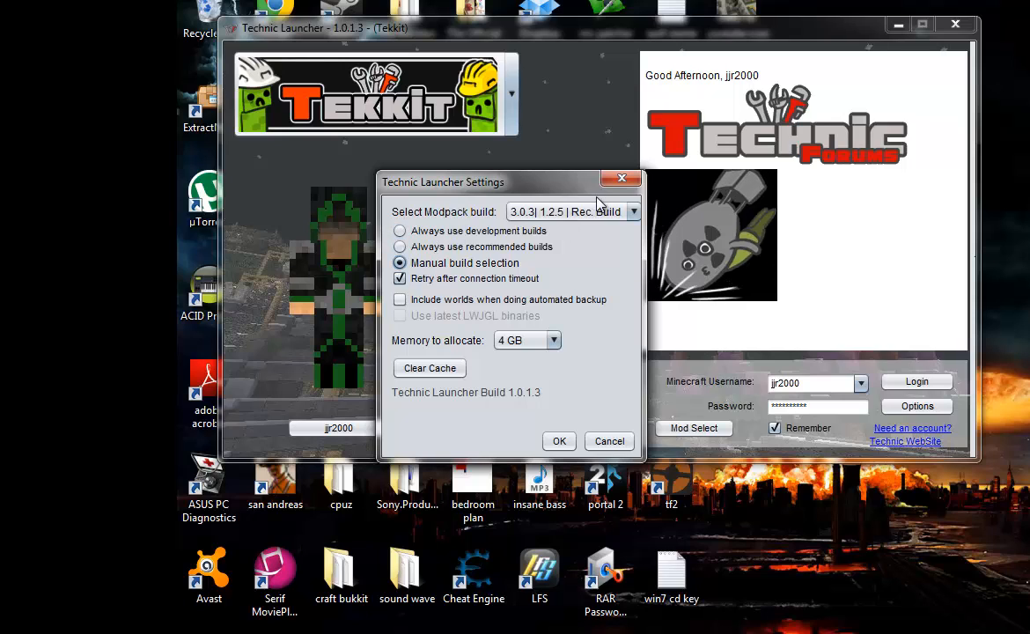
left_click(596, 213)
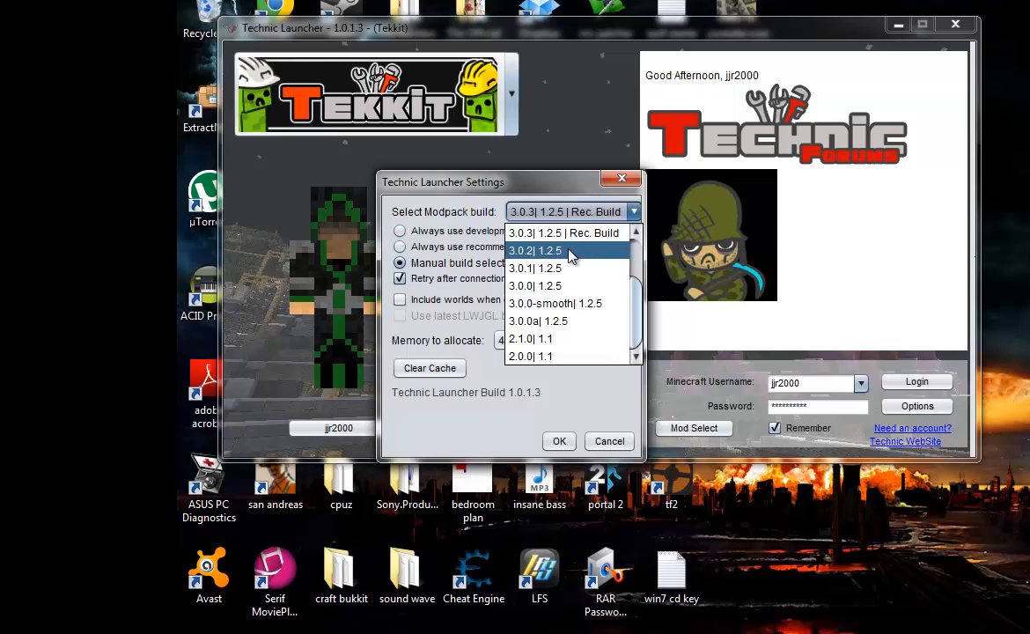
left_click_drag(637, 281, 642, 238)
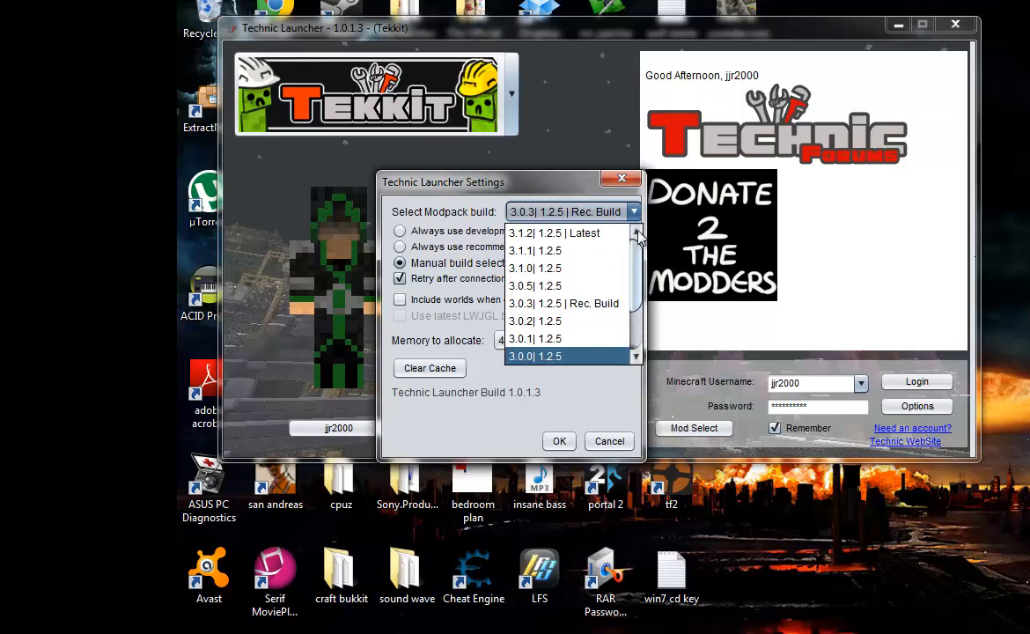
left_click(572, 233)
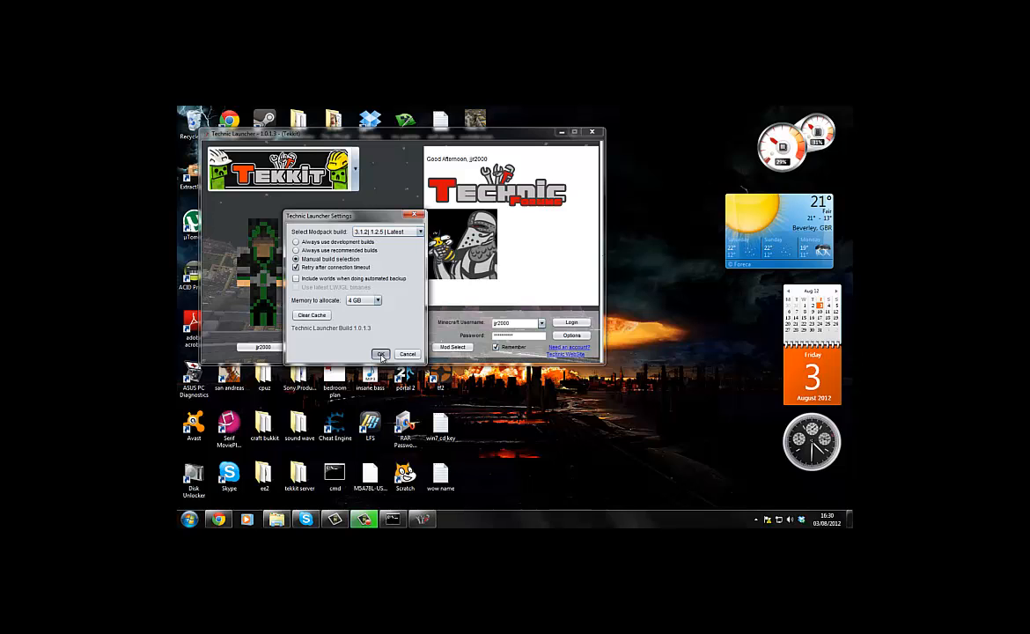
left_click(381, 355)
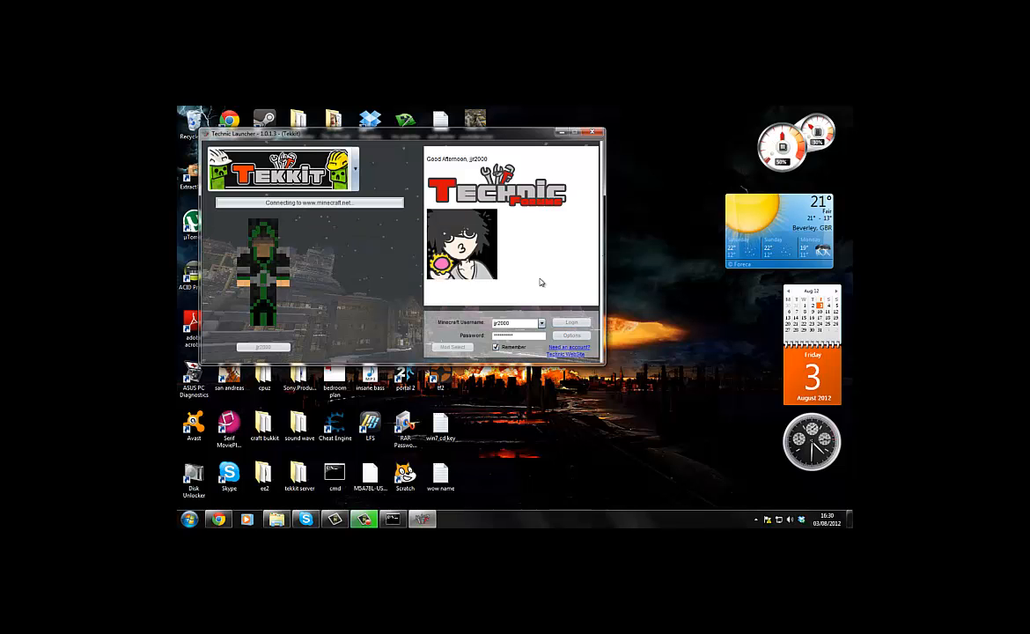
Step: Move the launcher window aside during login and accept the new Tekkit update
left_click_drag(385, 136, 662, 167)
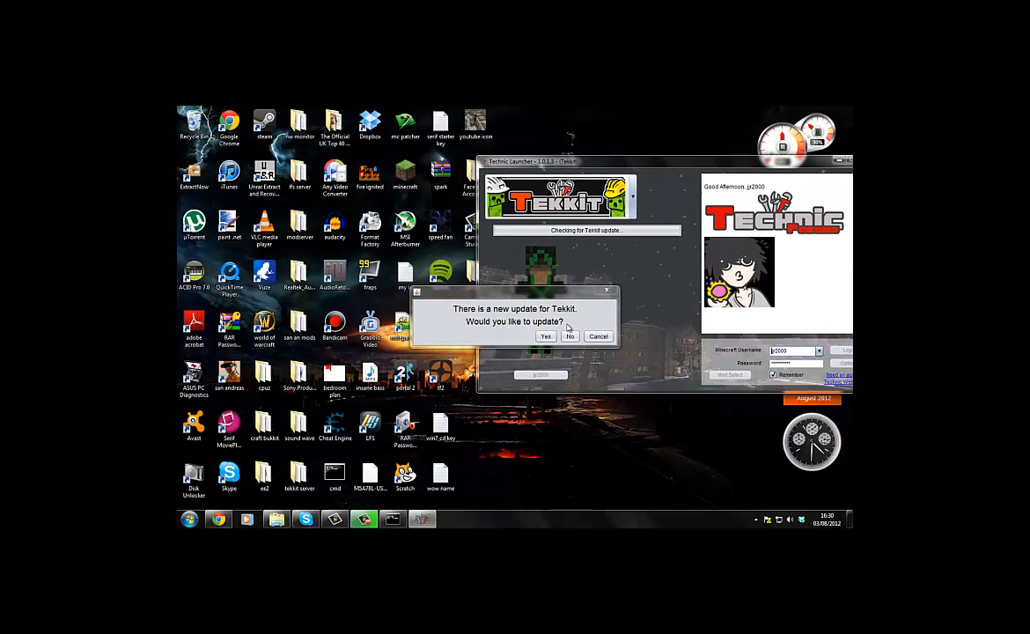
left_click(546, 336)
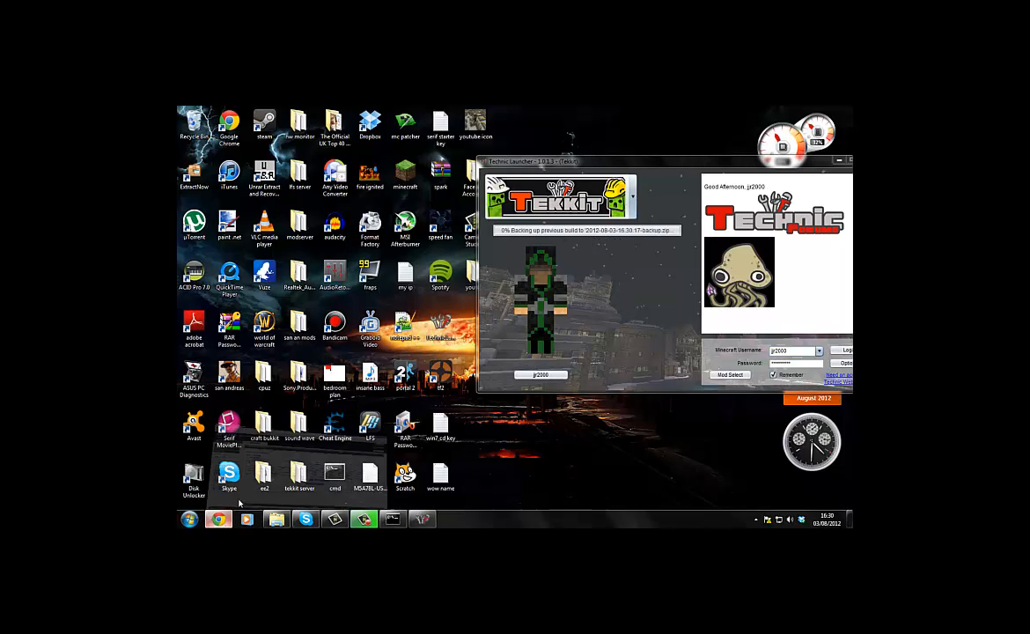
Step: Switch to Chrome, search for "tekkit" and look over the Technic Pack's Tekkit page, including its launcher and server downloads
left_click(220, 520)
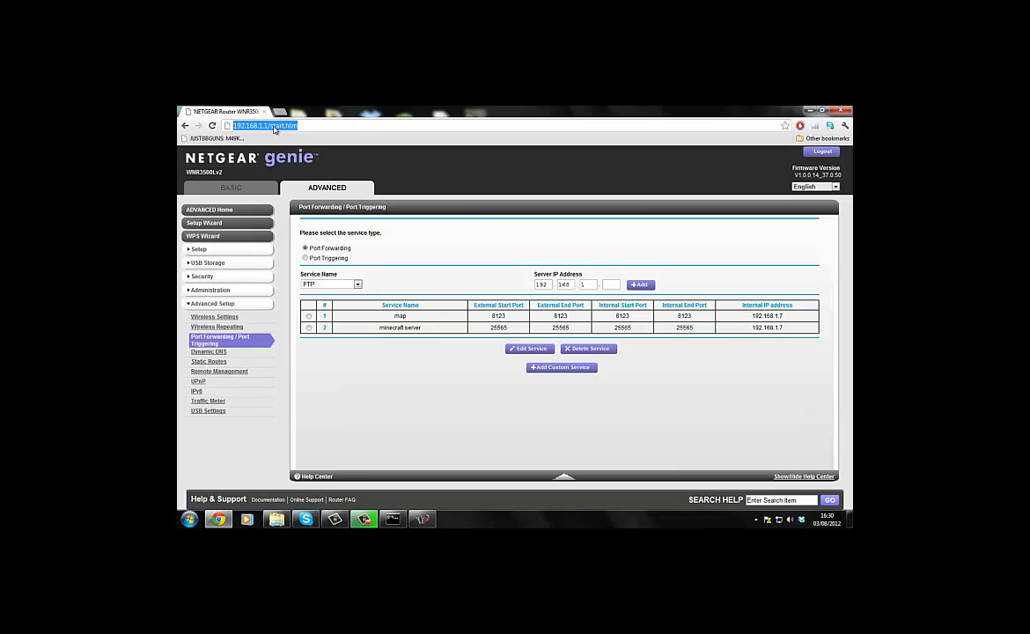
type("tekkit")
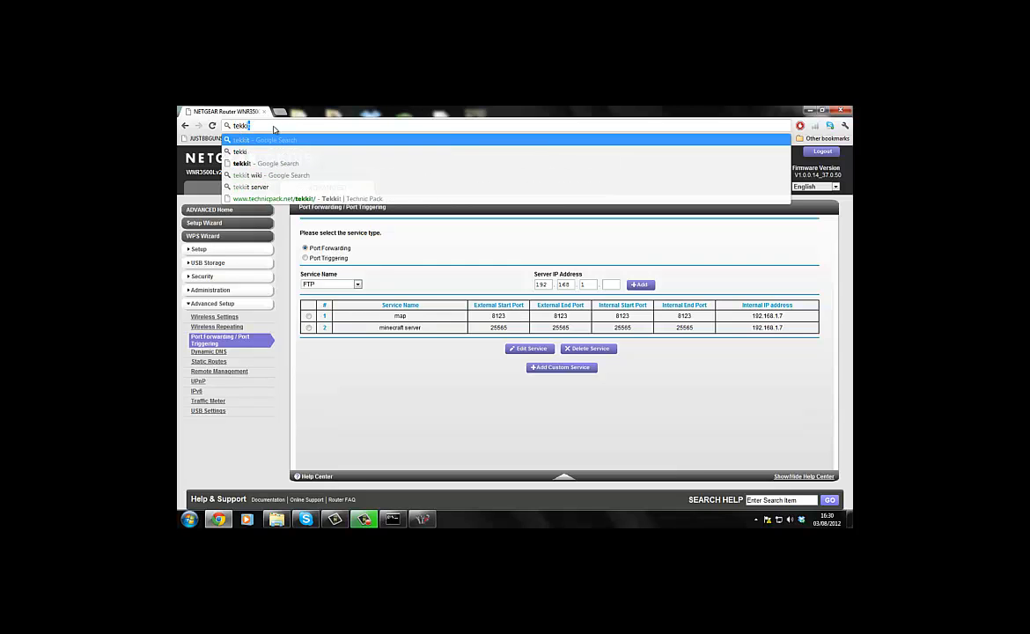
key("Return")
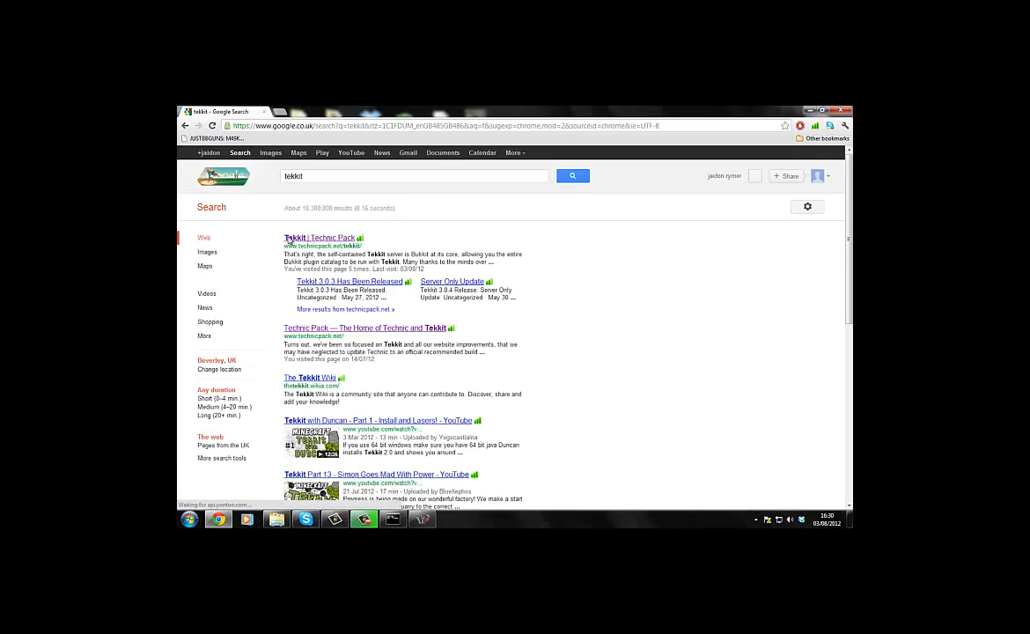
left_click(299, 257)
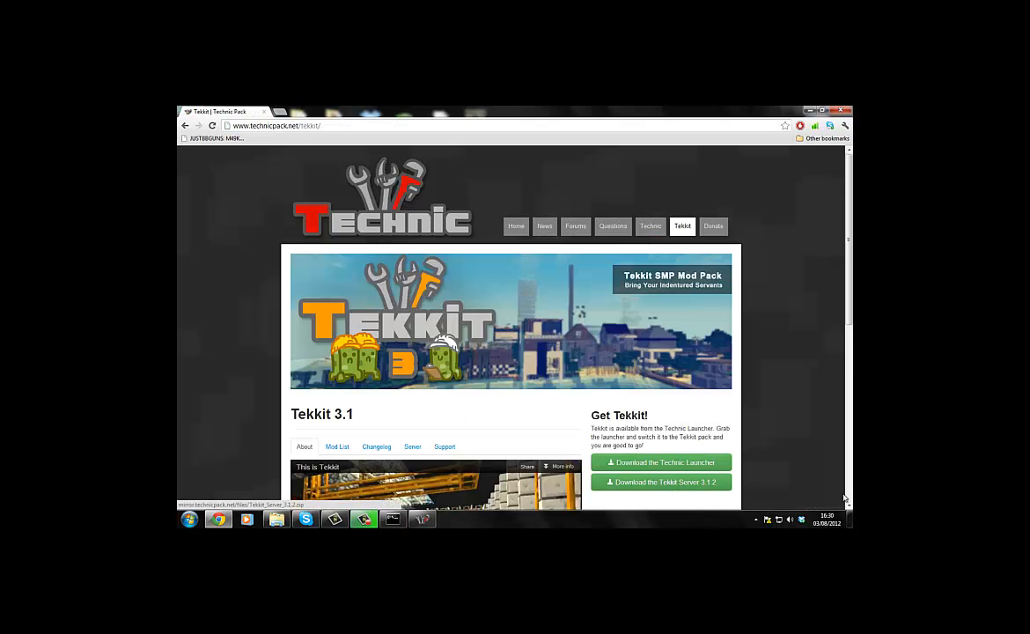
scroll(825, 374, "down", 2)
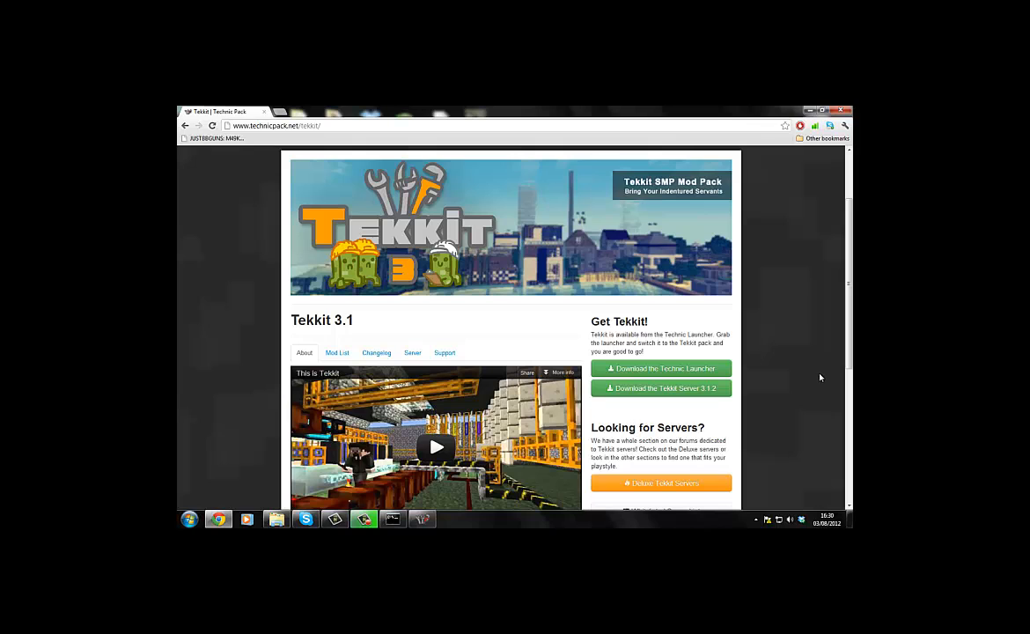
scroll(818, 378, "down", 3)
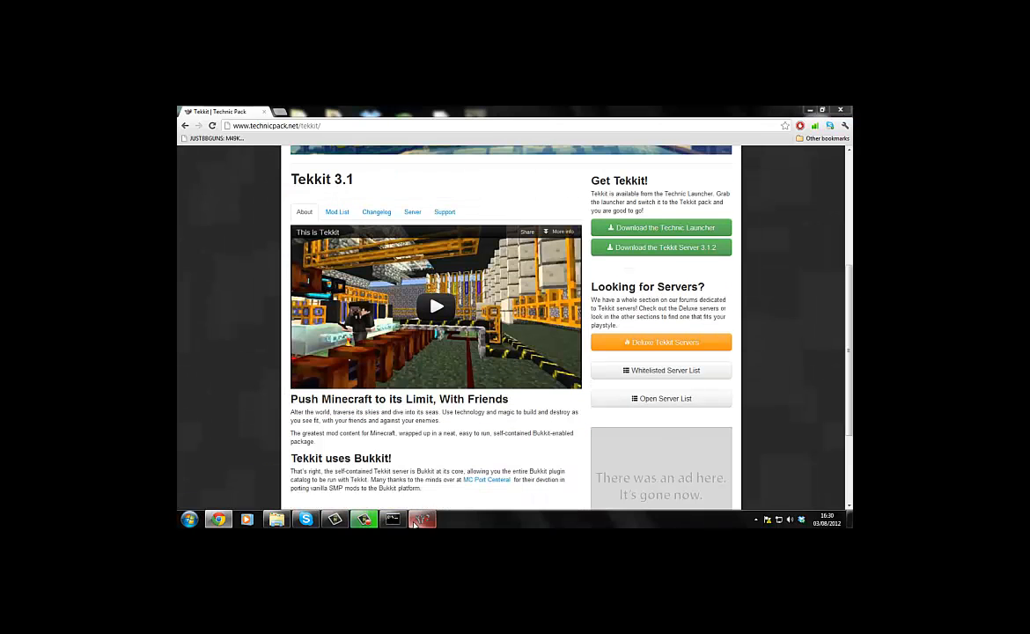
Step: Switch back to the Technic Launcher and reposition its window over the browser page while the update installs
left_click(415, 521)
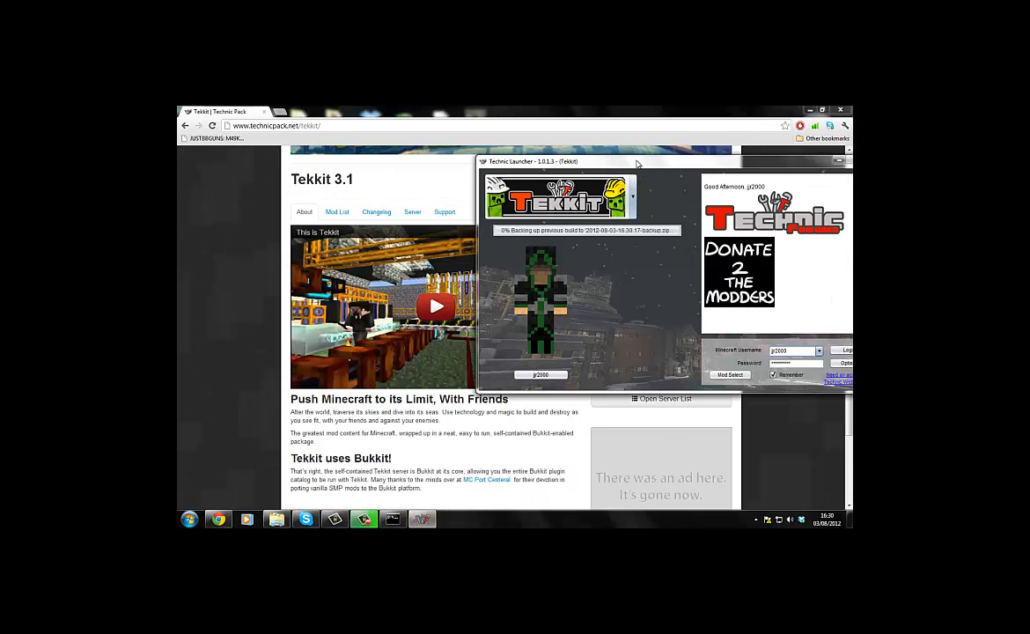
left_click_drag(637, 164, 487, 209)
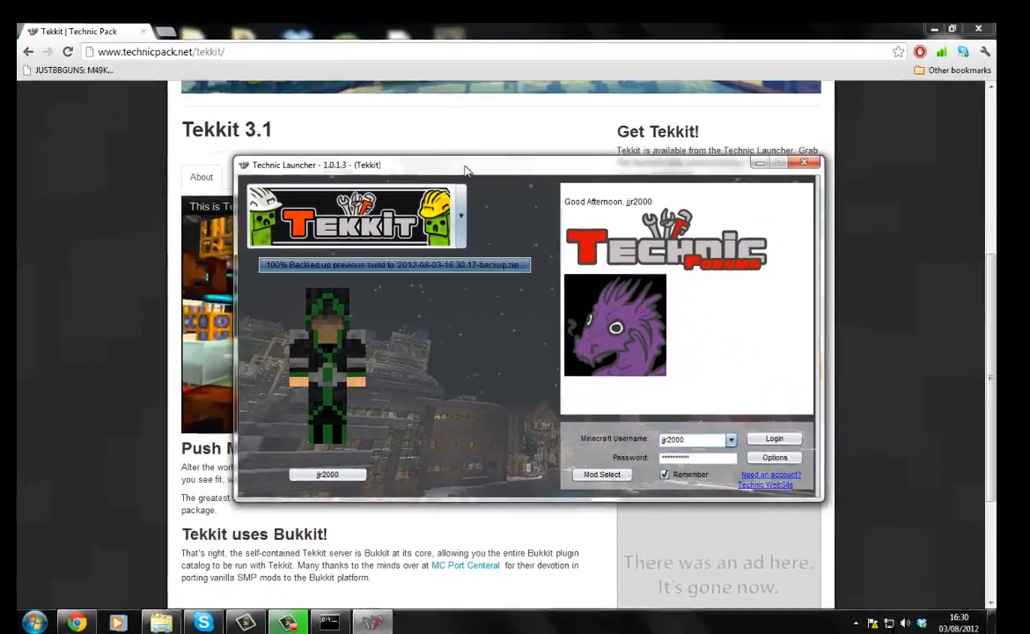
left_click_drag(466, 168, 455, 153)
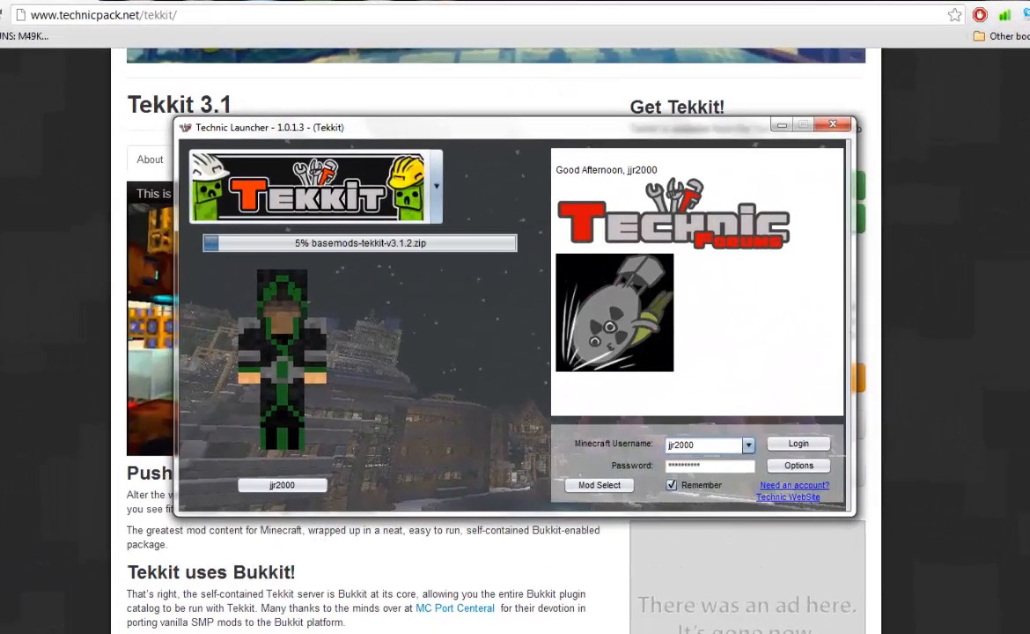
left_click(251, 632)
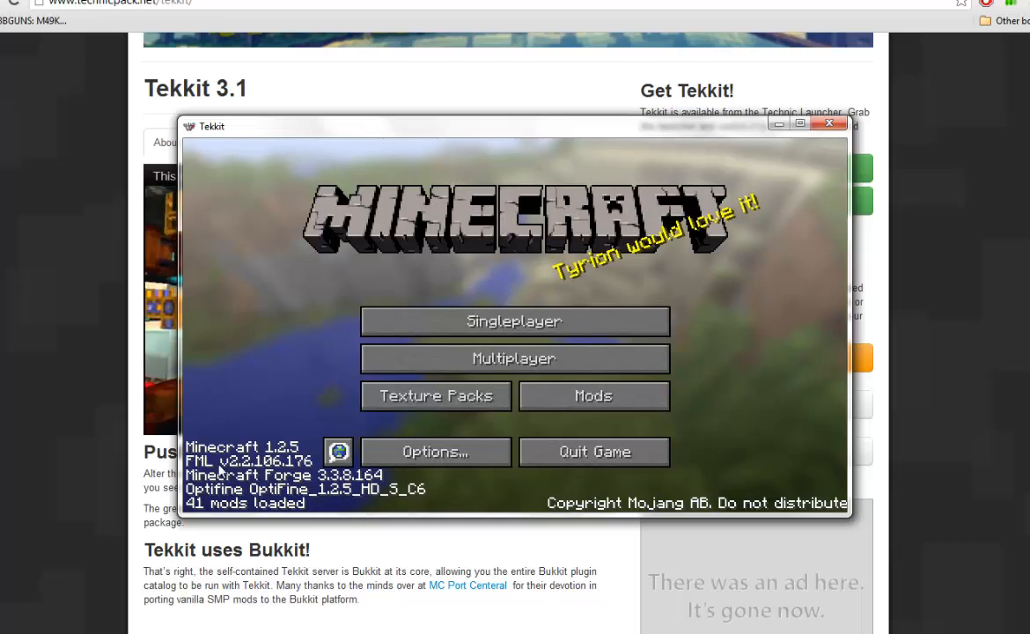
Step: Join "my server" from the multiplayer server list
left_click(475, 361)
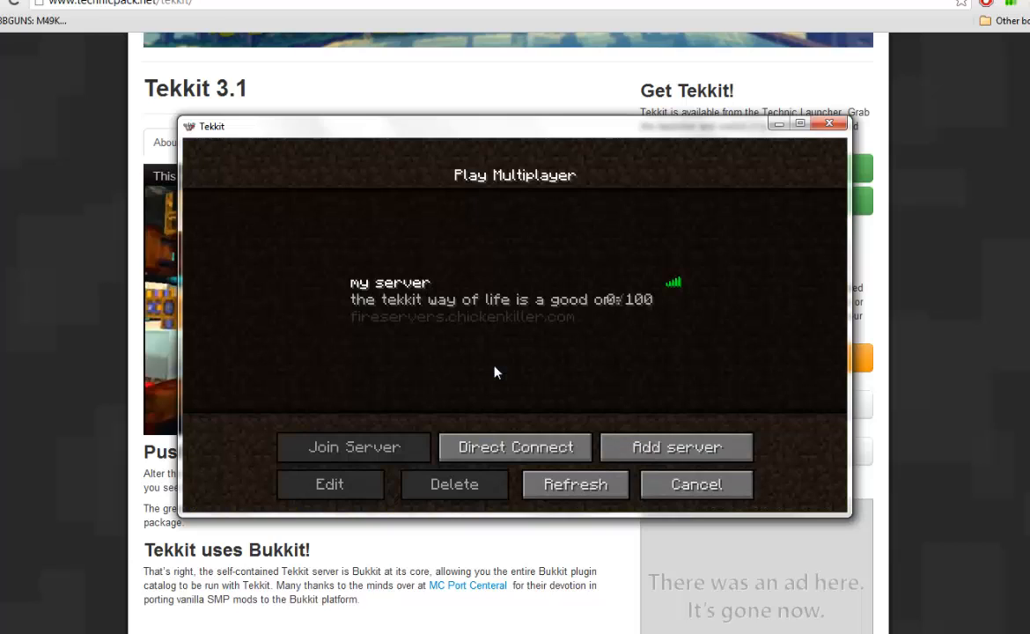
left_click(425, 320)
left_click(375, 440)
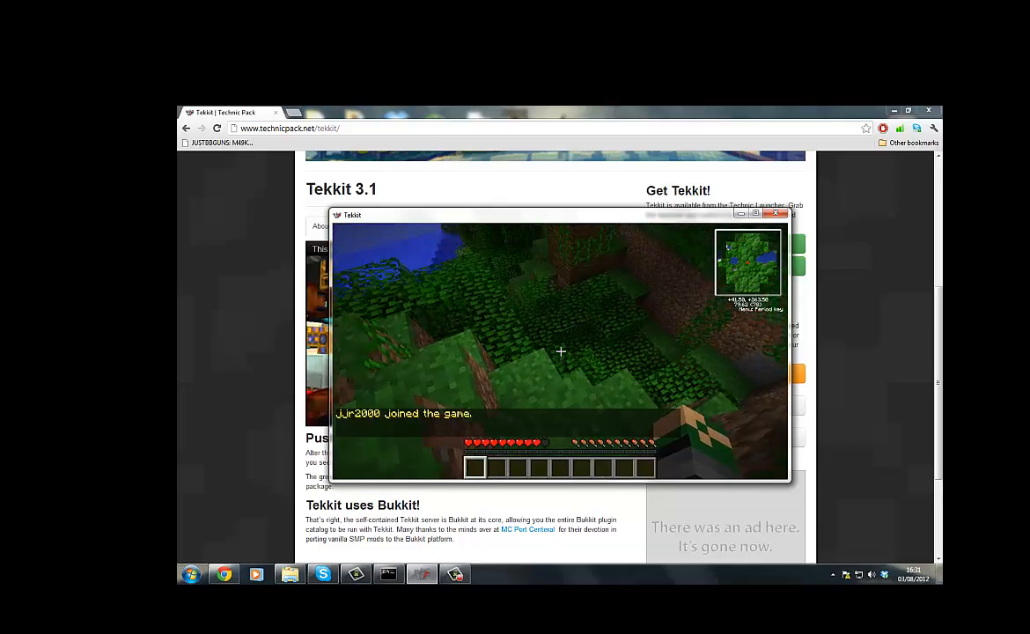
Step: Pause the game, maximize its window and return to play
key("Escape")
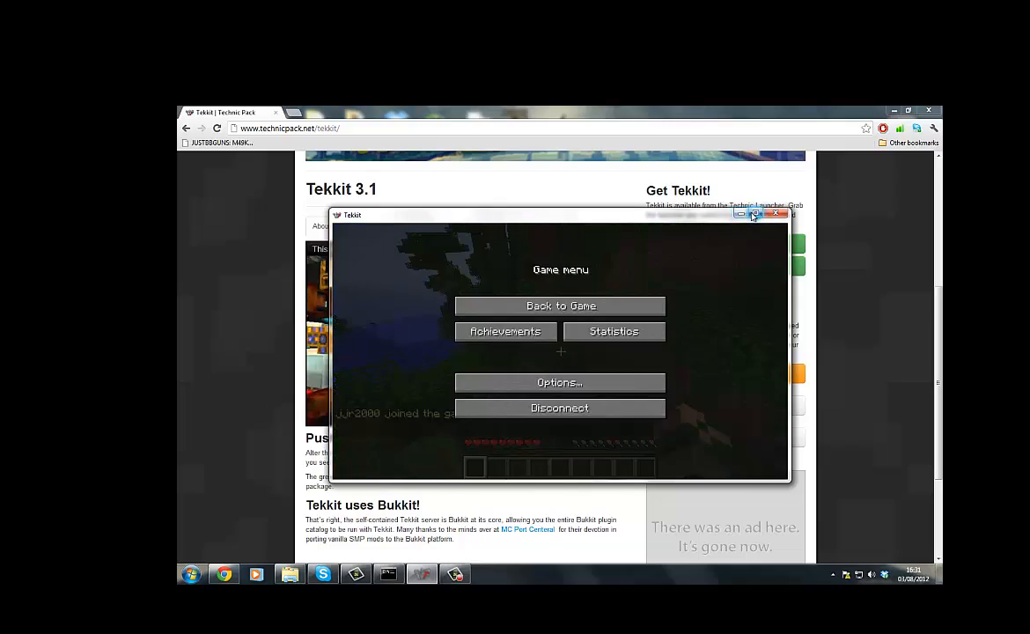
left_click(753, 216)
left_click(517, 268)
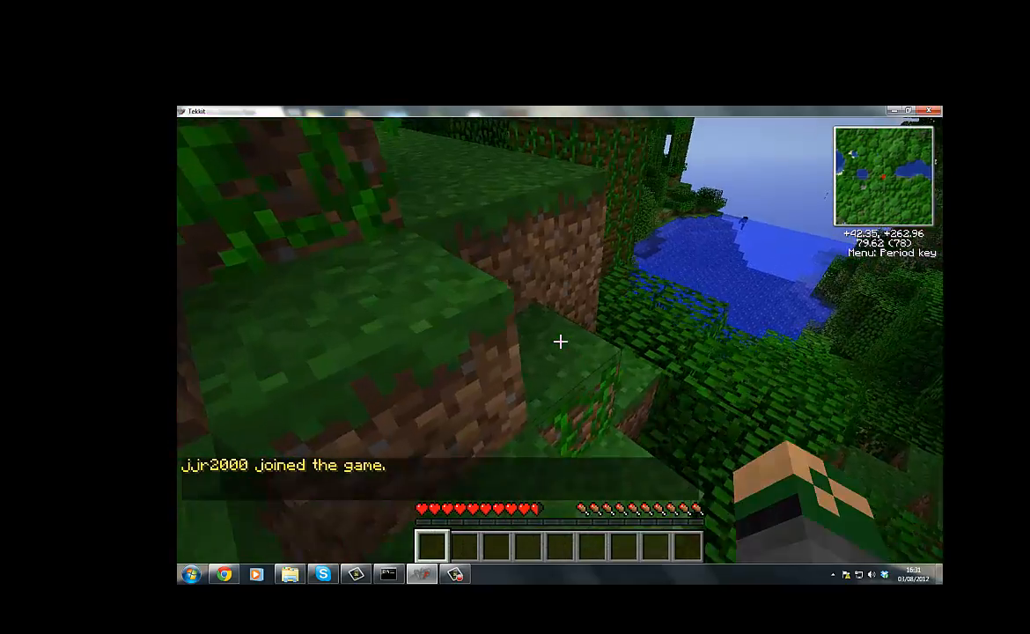
Step: Walk a short way forward, open the inventory and switch it to creative mode
key("w")
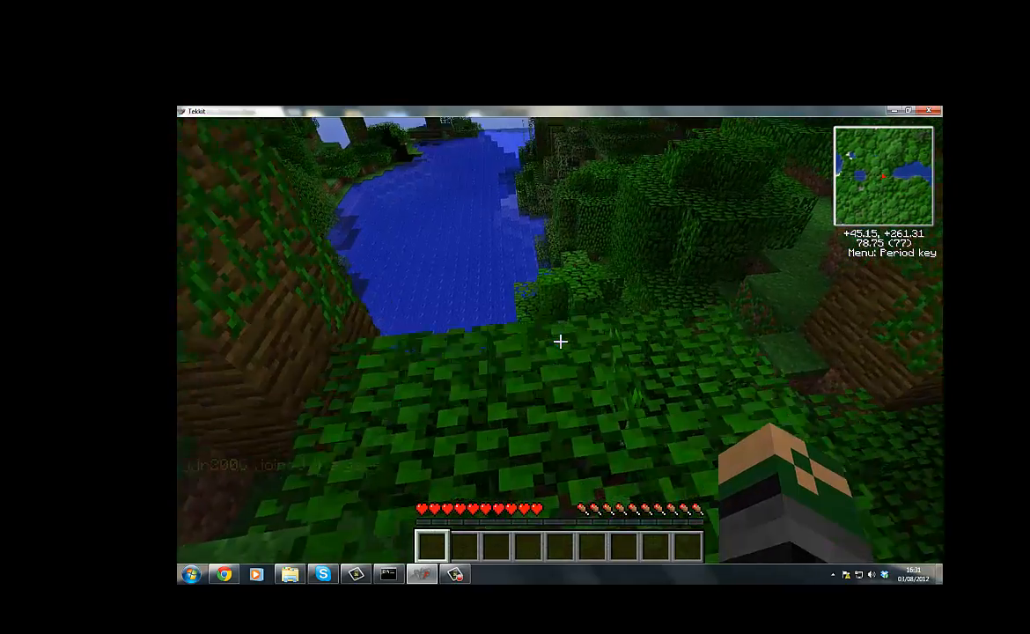
key("t")
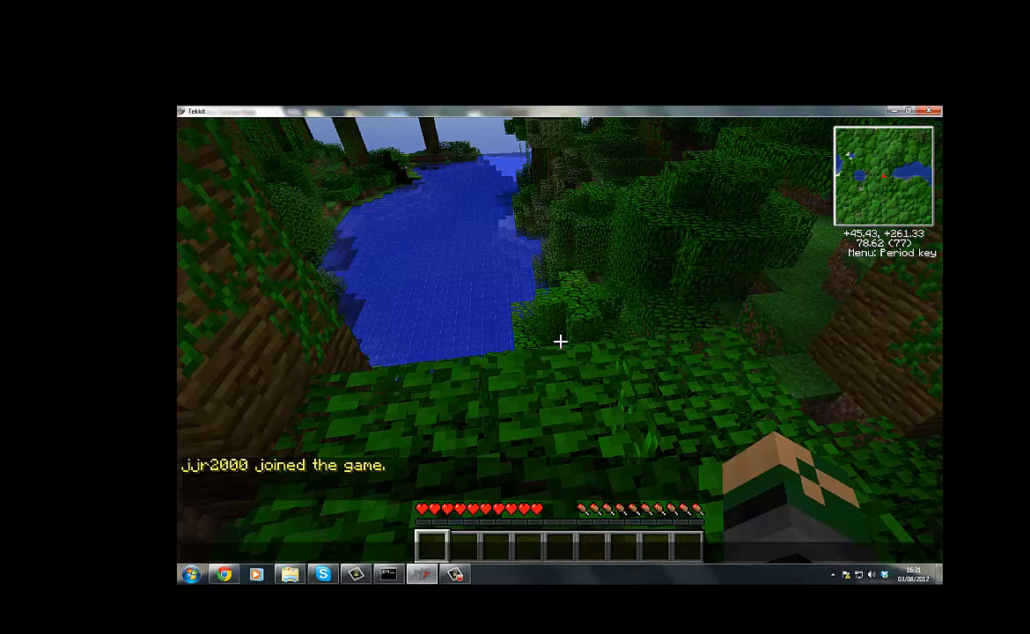
key("e")
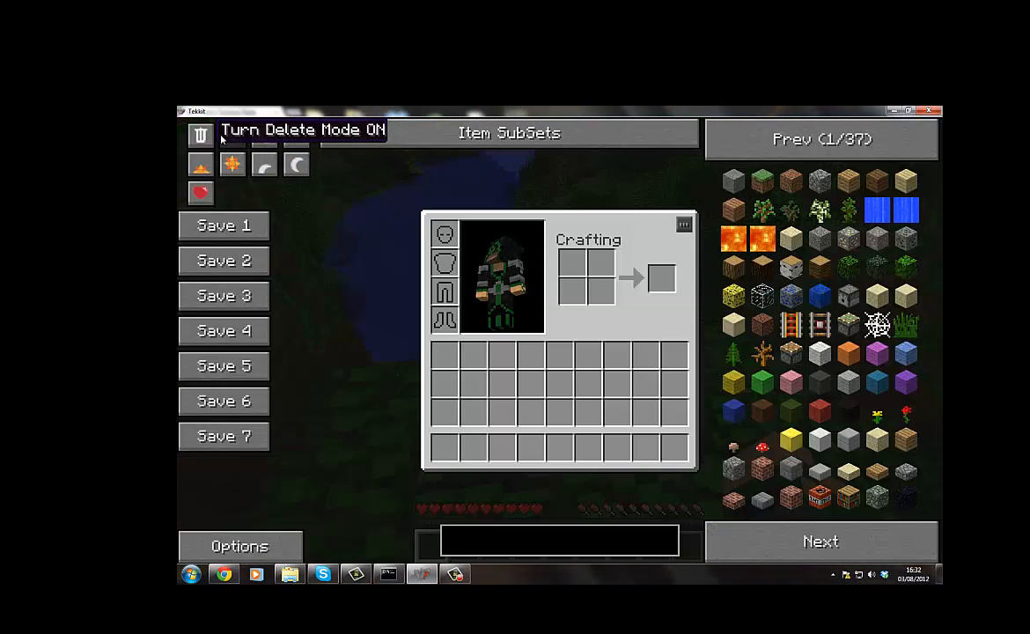
left_click(264, 135)
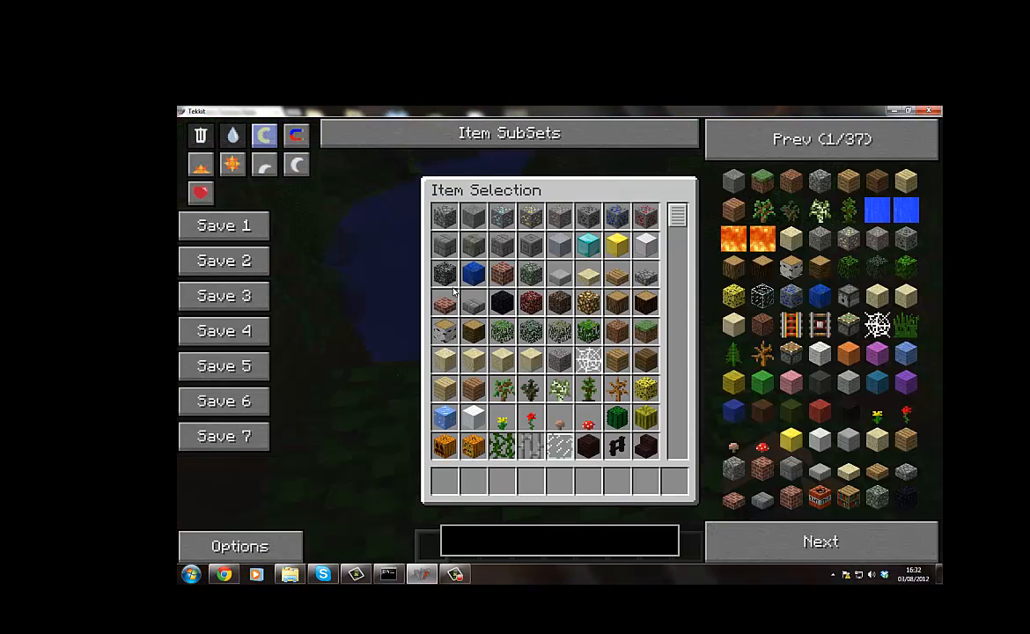
Step: Browse the creative item selection to examine the blocks, tools, machines and other items that Tekkit adds
scroll(641, 251, "down", 6)
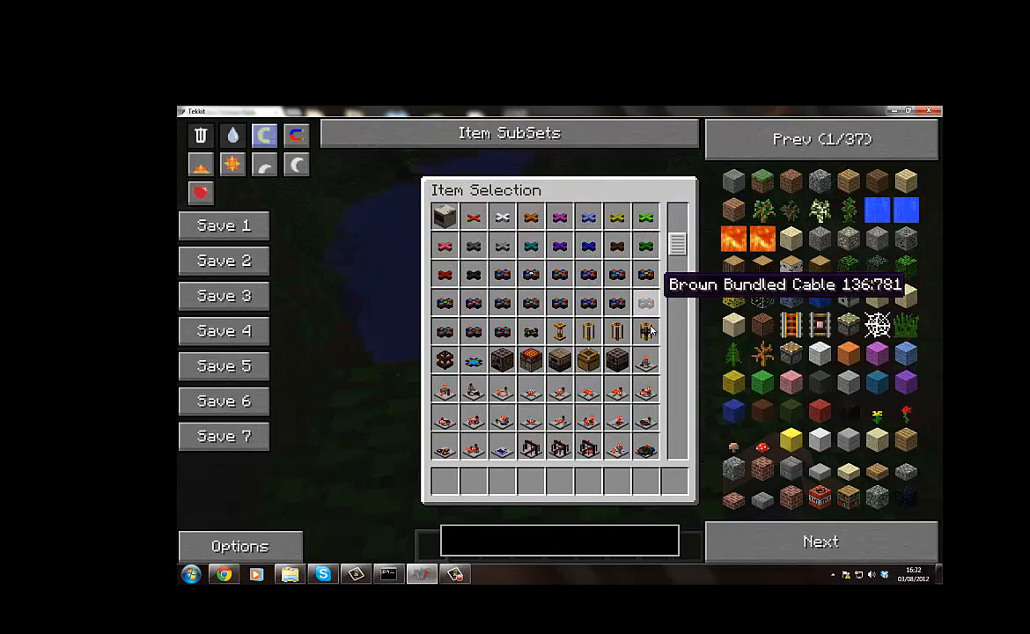
left_click_drag(647, 452, 671, 337)
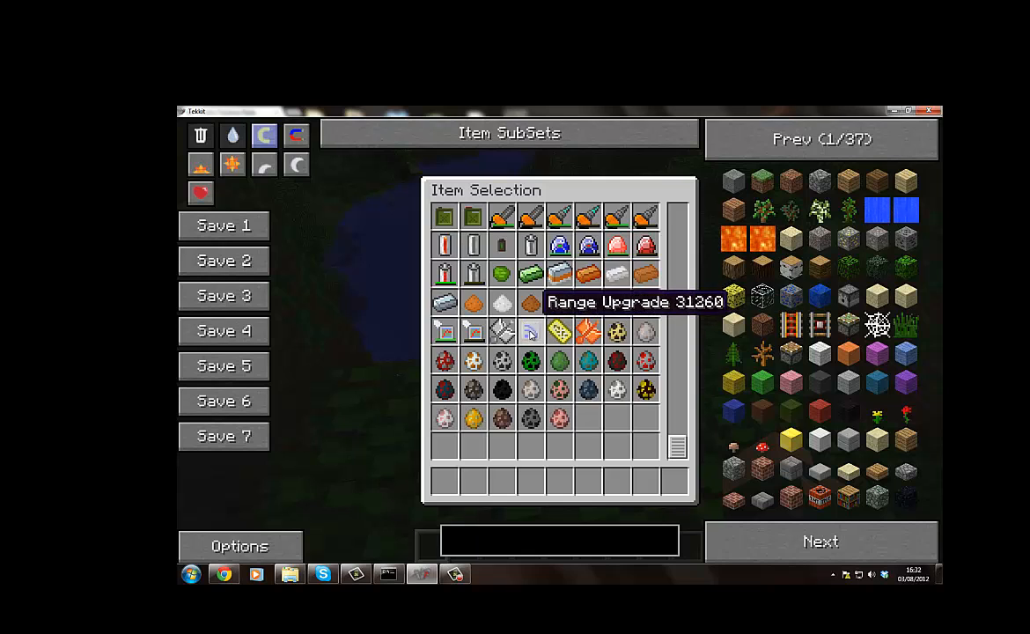
scroll(634, 326, "up", 8)
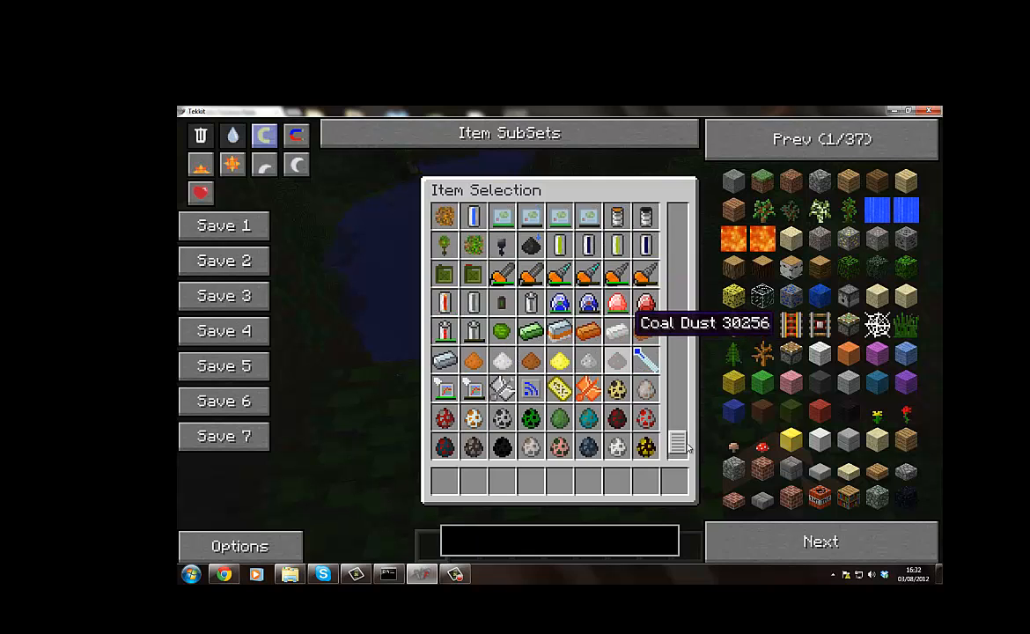
scroll(658, 419, "up", 10)
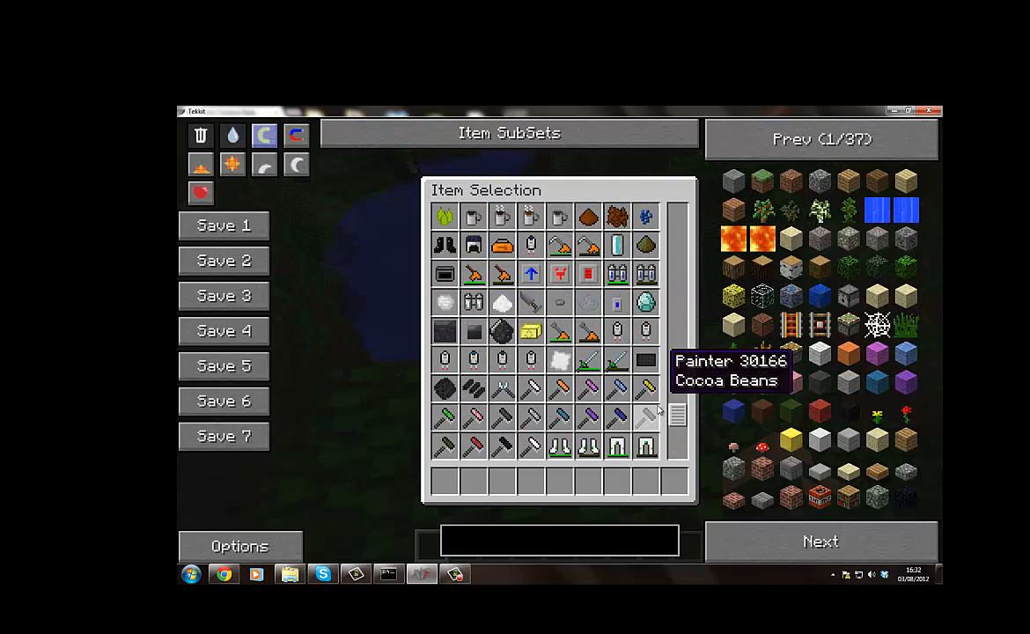
scroll(659, 409, "up", 10)
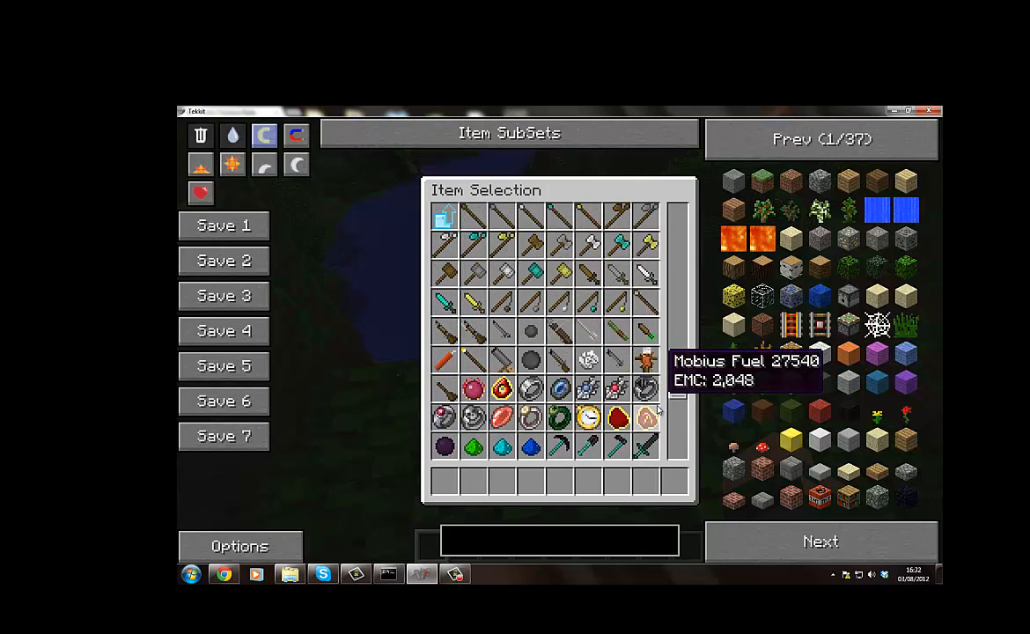
scroll(657, 410, "up", 3)
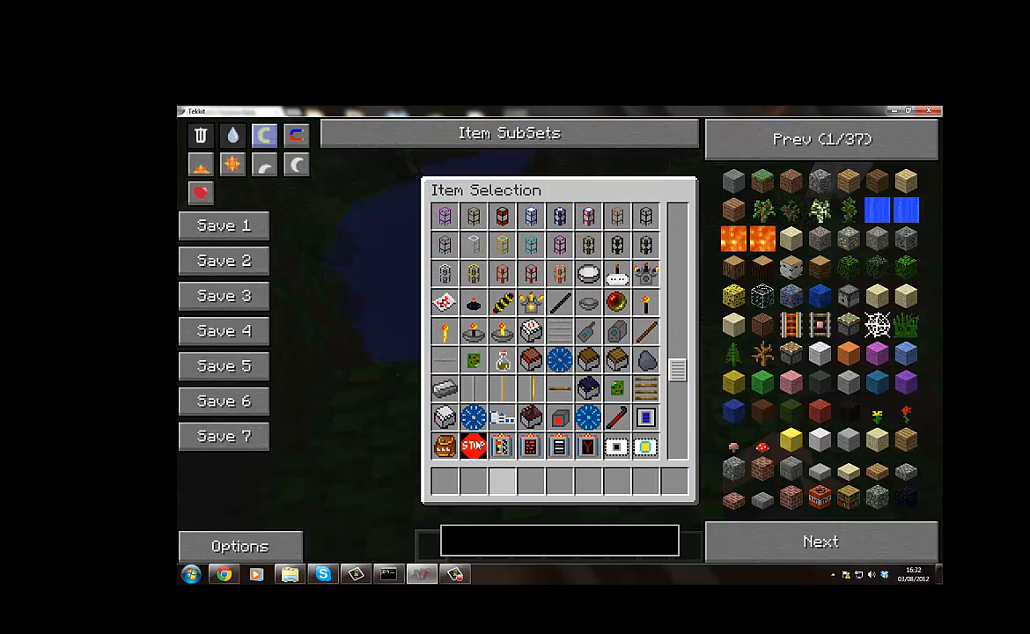
scroll(485, 449, "up", 10)
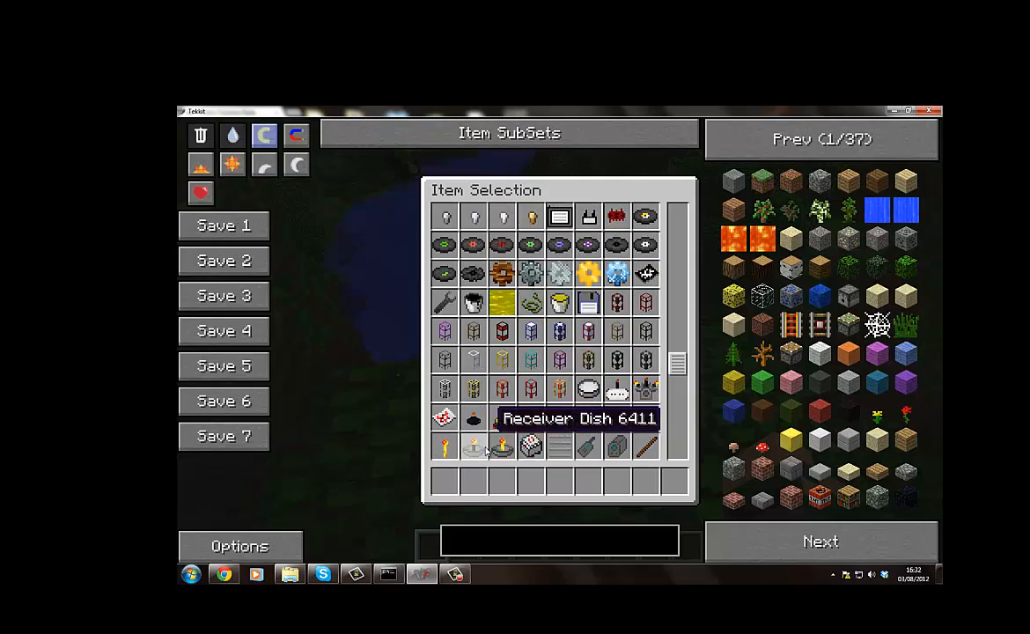
scroll(484, 440, "up", 10)
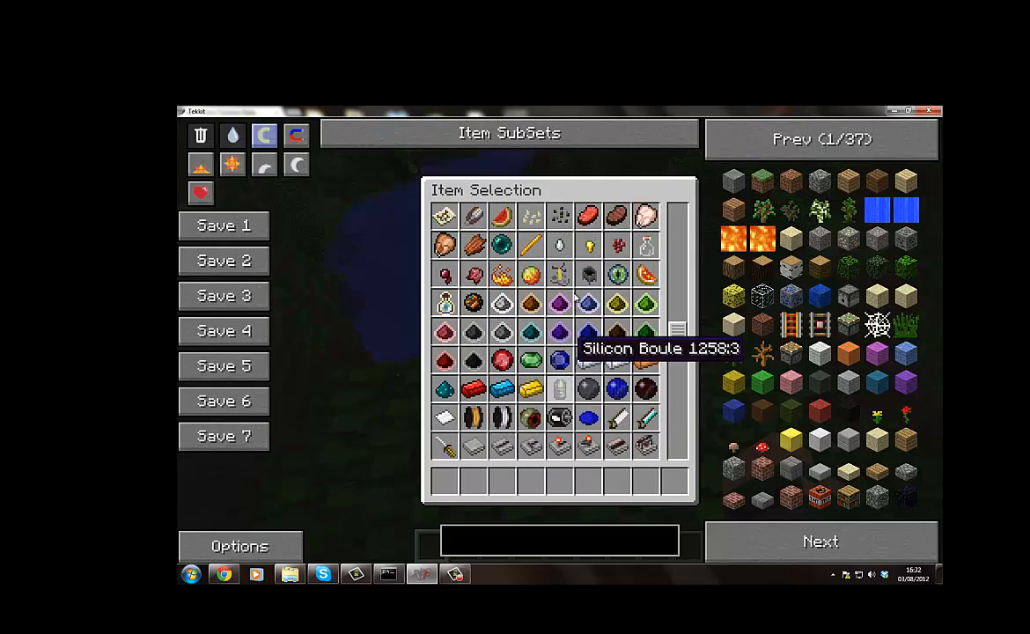
left_click_drag(679, 312, 680, 278)
scroll(553, 273, "down", 5)
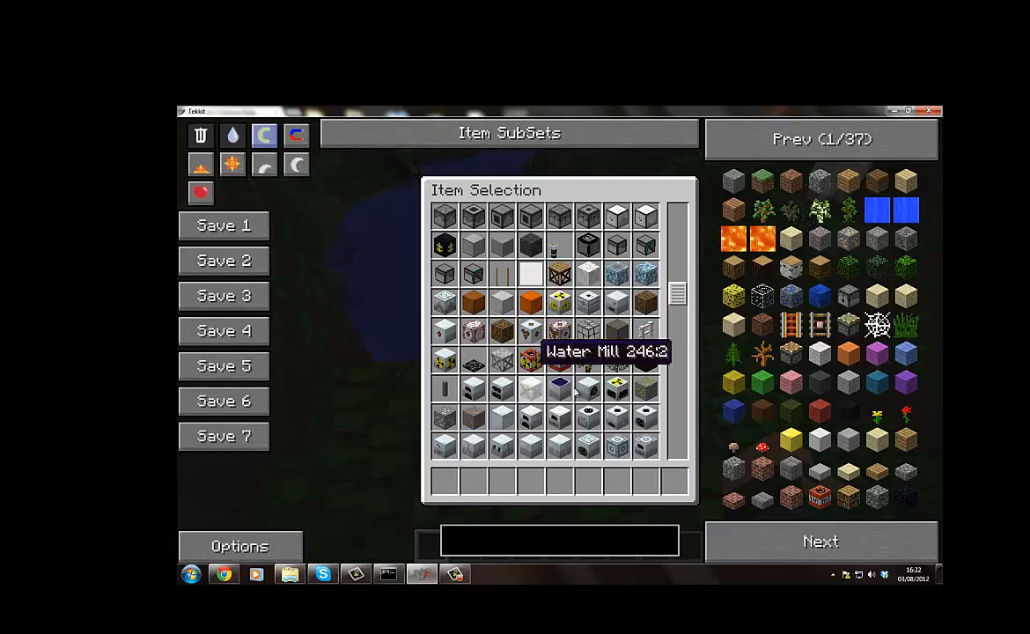
Step: Put the radiation-marked explosive block in the fifth hotbar slot and a lever in the sixth from the creative item selection
key("e")
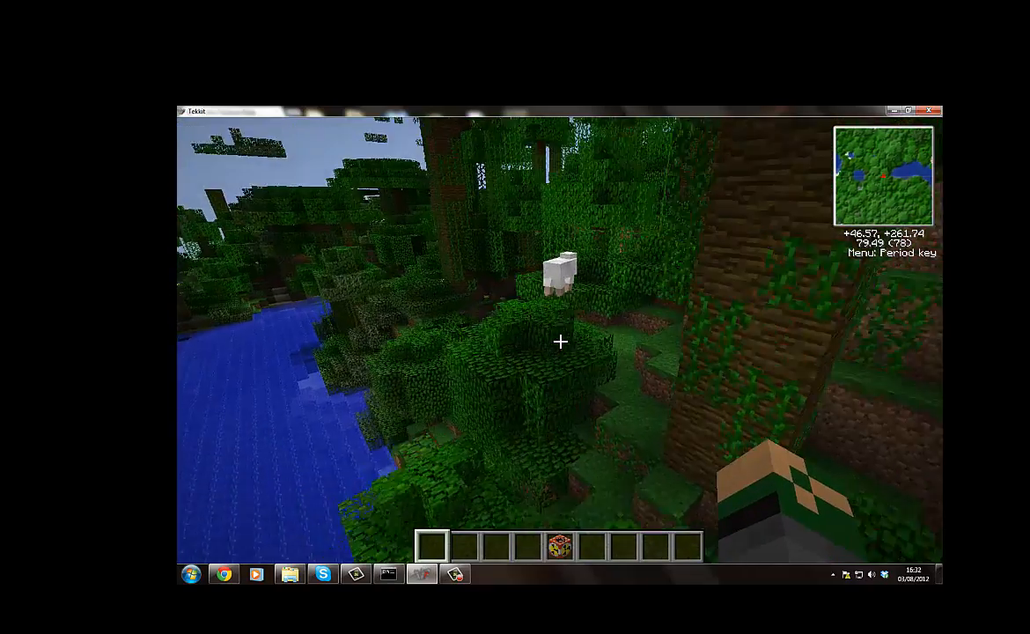
key("e")
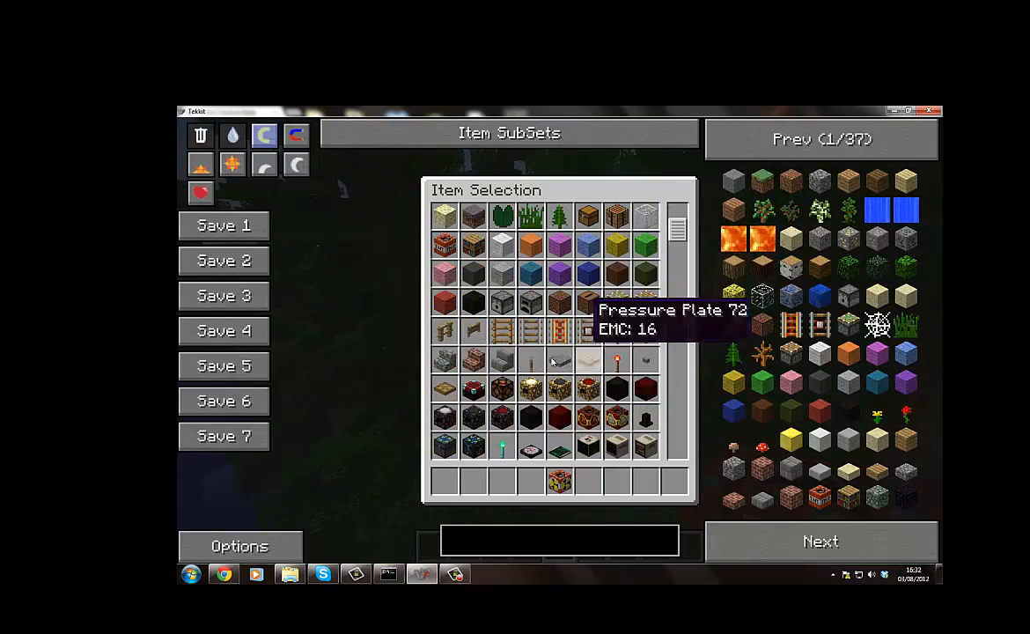
key("e")
Step: Hold the radiation-marked explosive block and fly over the jungle to the top of the open grassy hill
key("w")
scroll(560, 341, "down", 1)
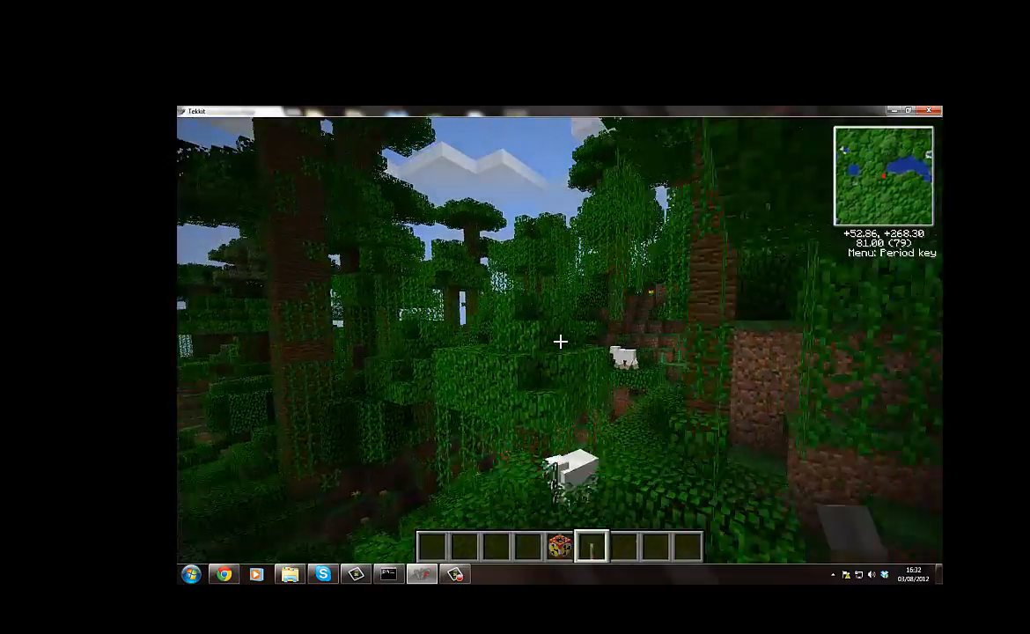
scroll(560, 341, "up", 2)
key("space")
scroll(560, 341, "down", 1)
key("w")
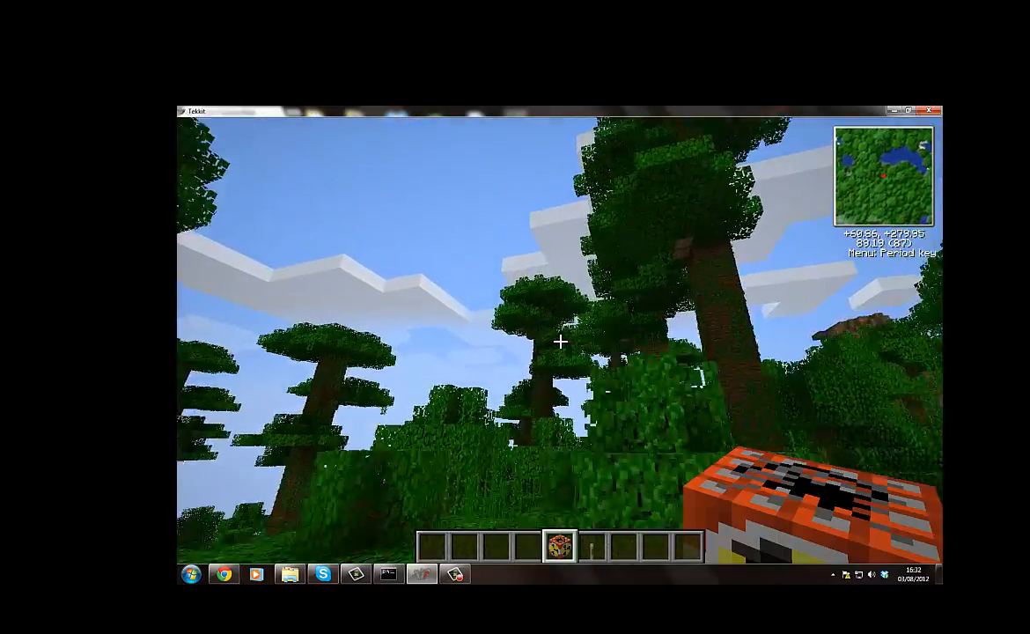
key("w")
key("space")
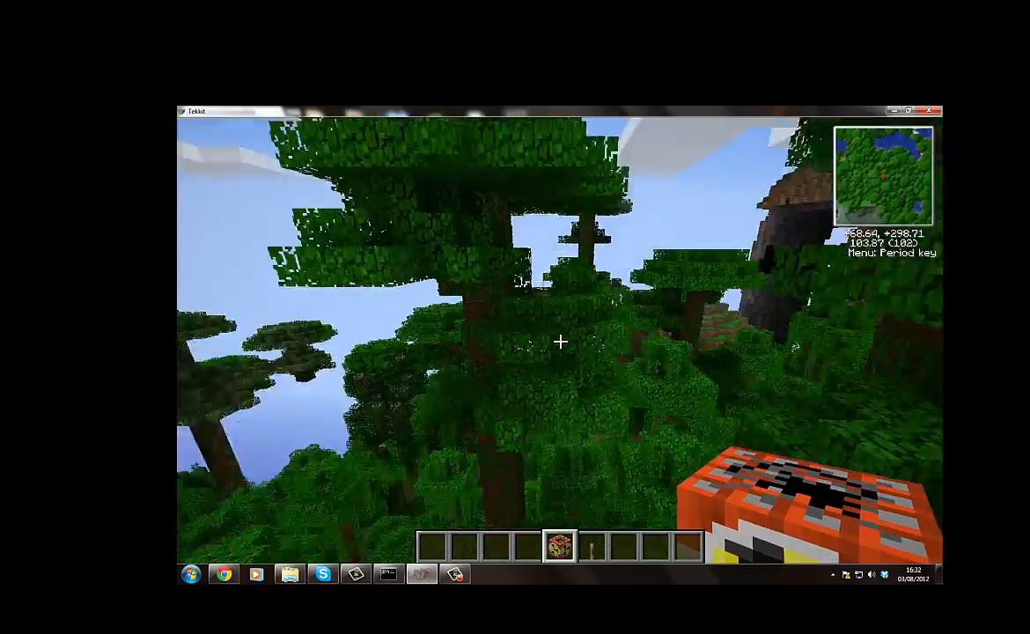
key("w")
key("space")
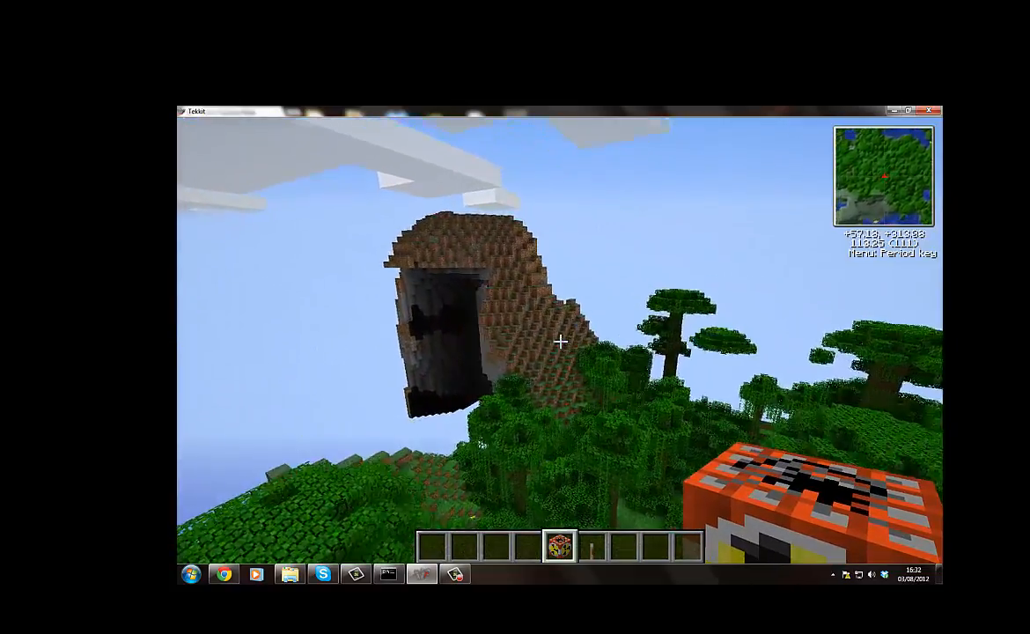
key("w")
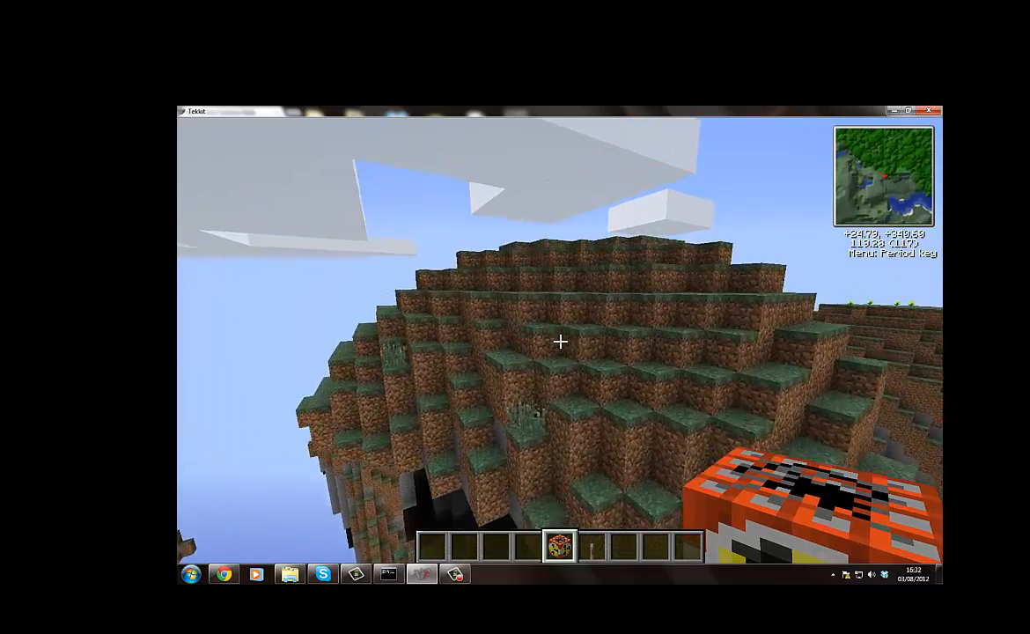
key("w")
key("space")
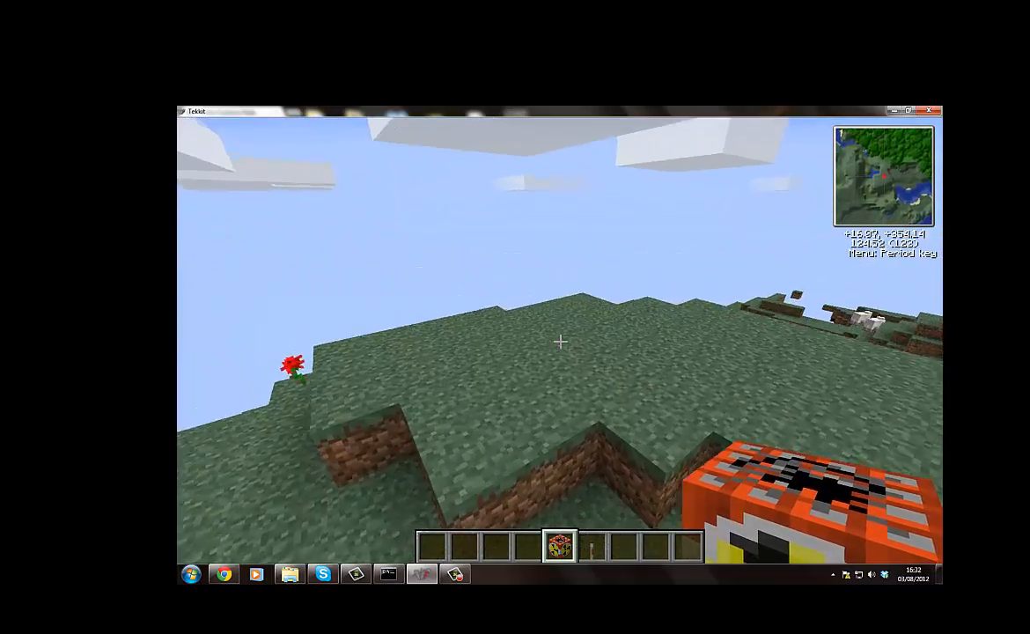
Step: Place the explosive block on the hilltop, attach a lever to the dirt directly beneath it and switch the lever on
right_click(560, 342)
key("6")
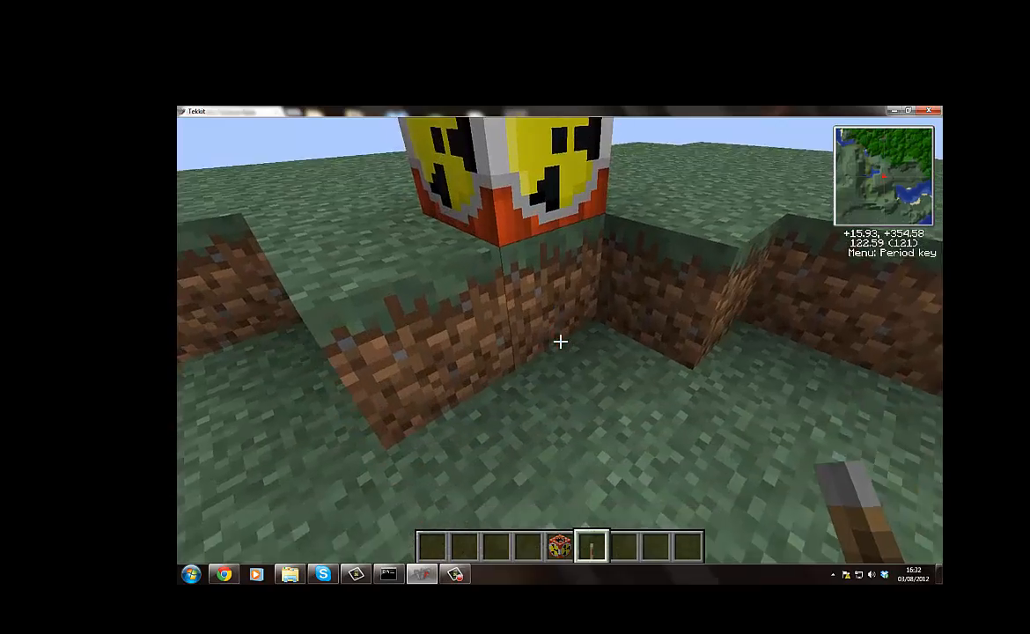
right_click(560, 342)
right_click(560, 342)
Step: Back away from the primed explosive and fly to the side of the hill, keeping it in view until it detonates
key("s")
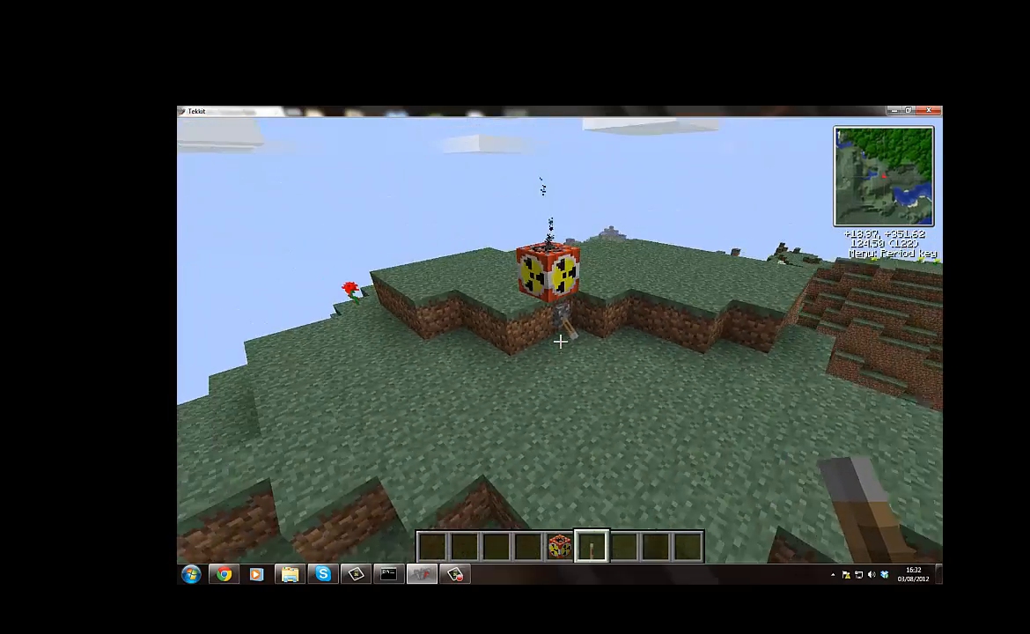
key("s")
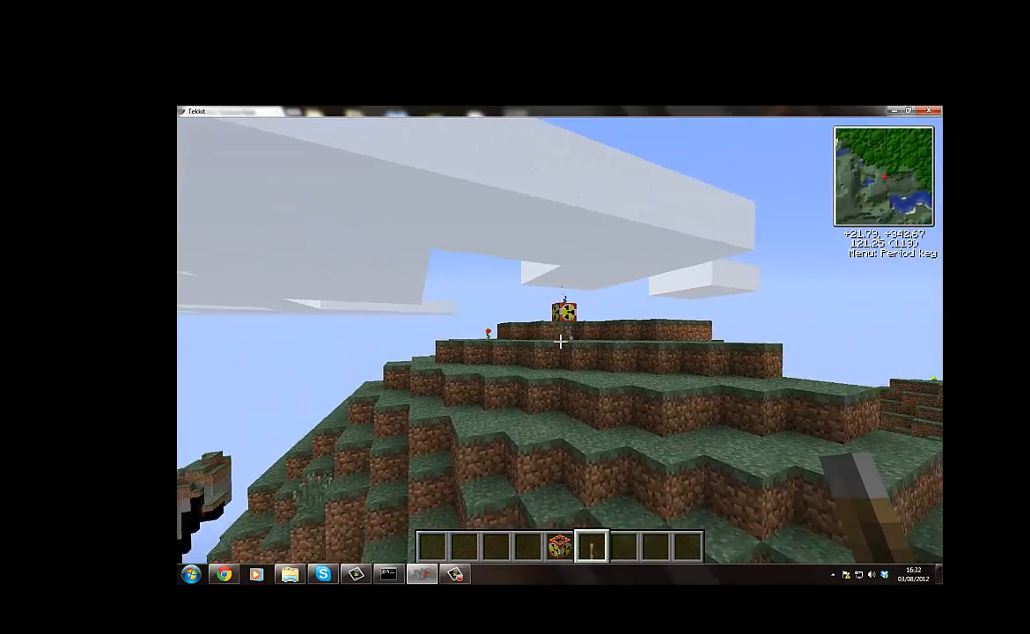
key("d")
key("space")
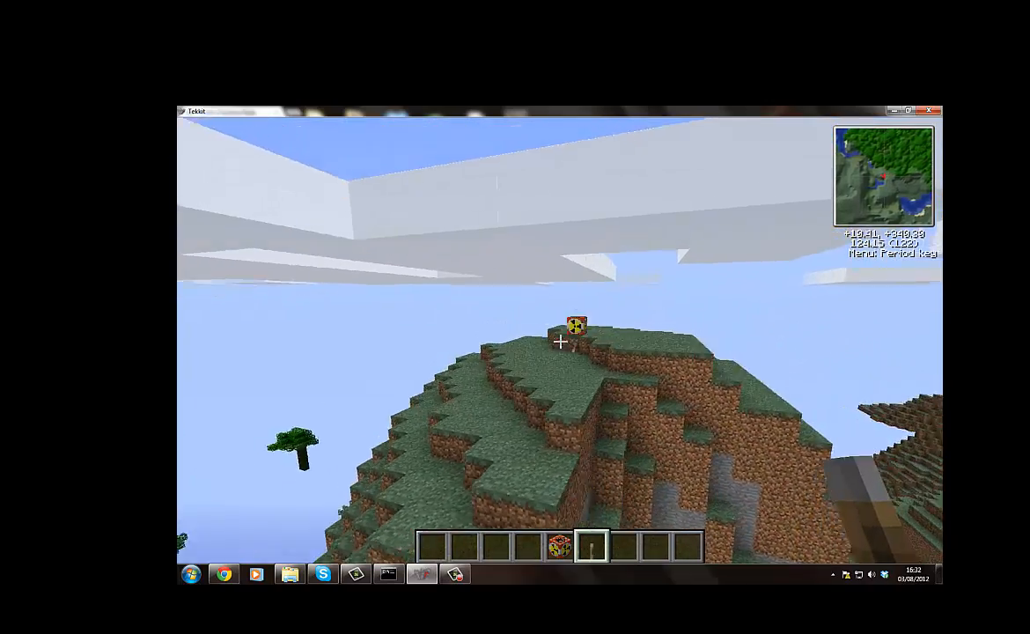
key("space")
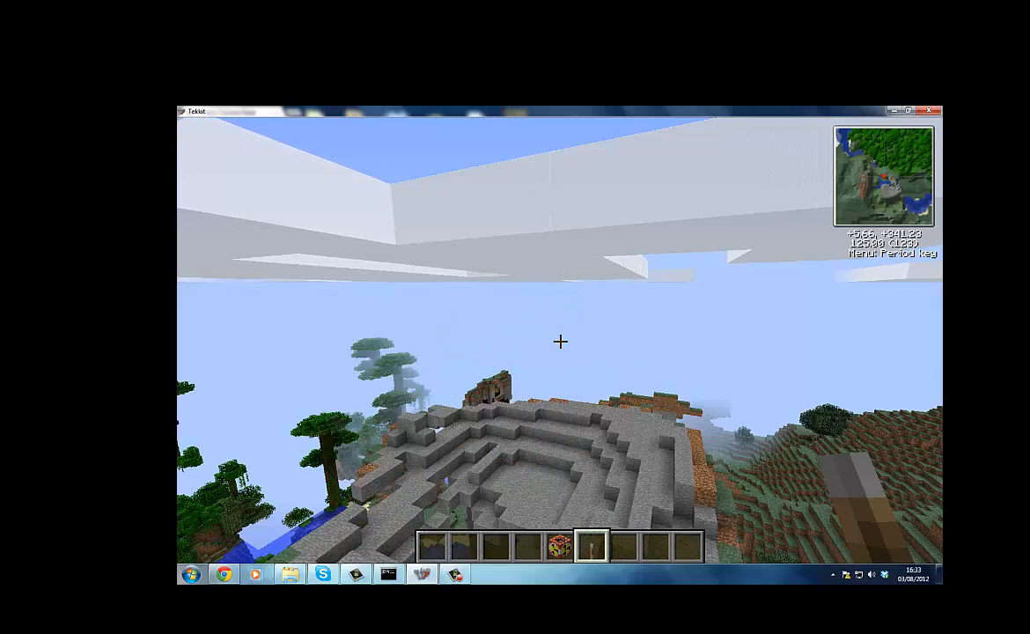
Step: Fly down into the blast crater on the hill to examine the damage to the terrain
key("w")
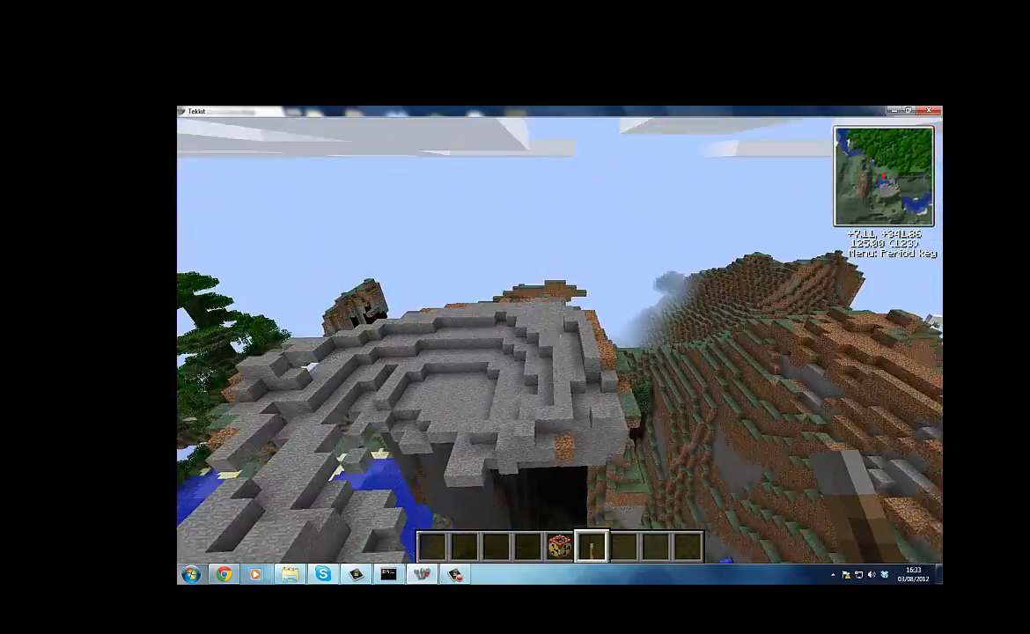
key("w")
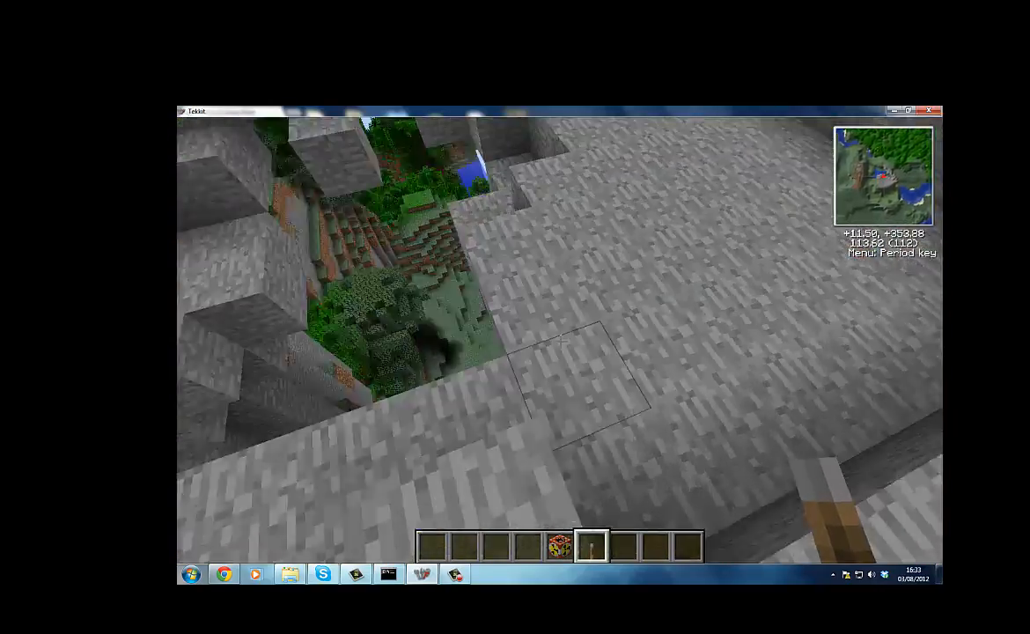
key("w")
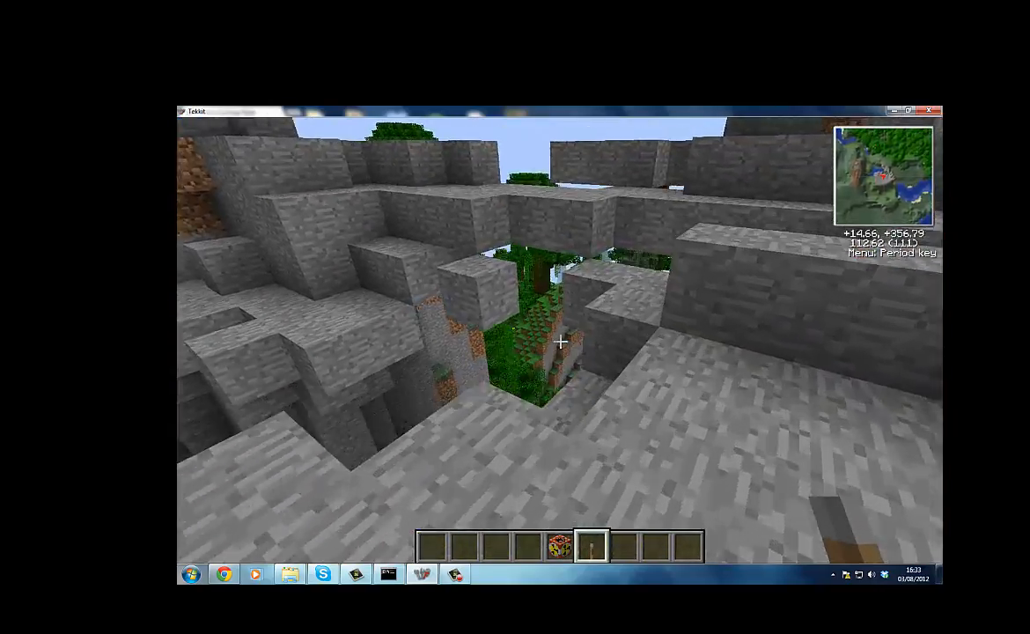